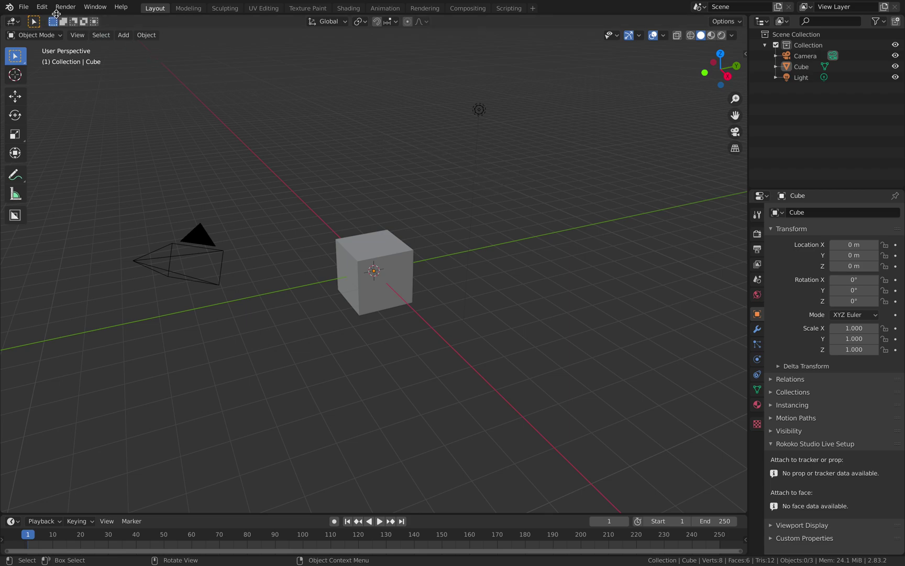
# Check in the add-on preferences that the Bake PBR add-on is enabled.
pyautogui.click(42, 7)
pyautogui.click(109, 159)
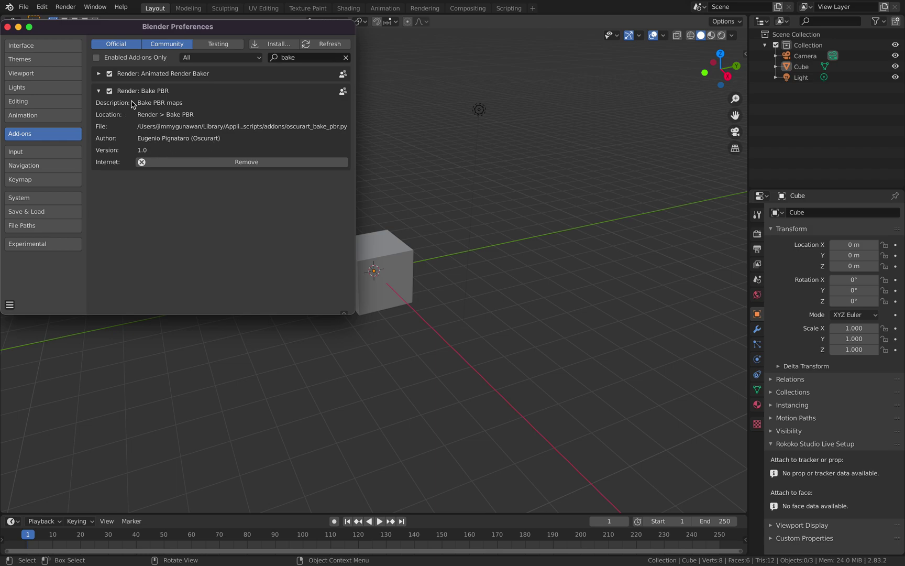
pyautogui.click(7, 27)
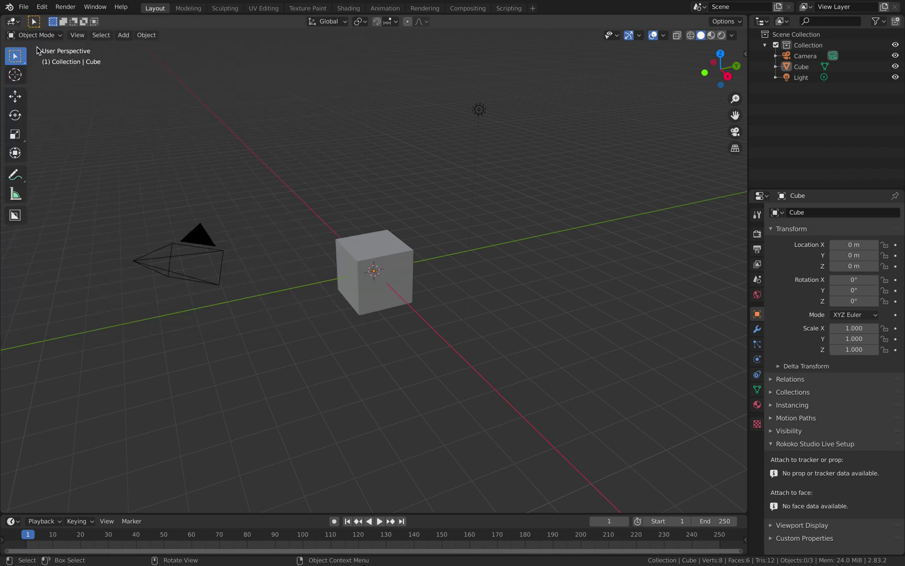
# Set the render engine to Cycles and show the Bake PBR channel settings.
pyautogui.click(757, 234)
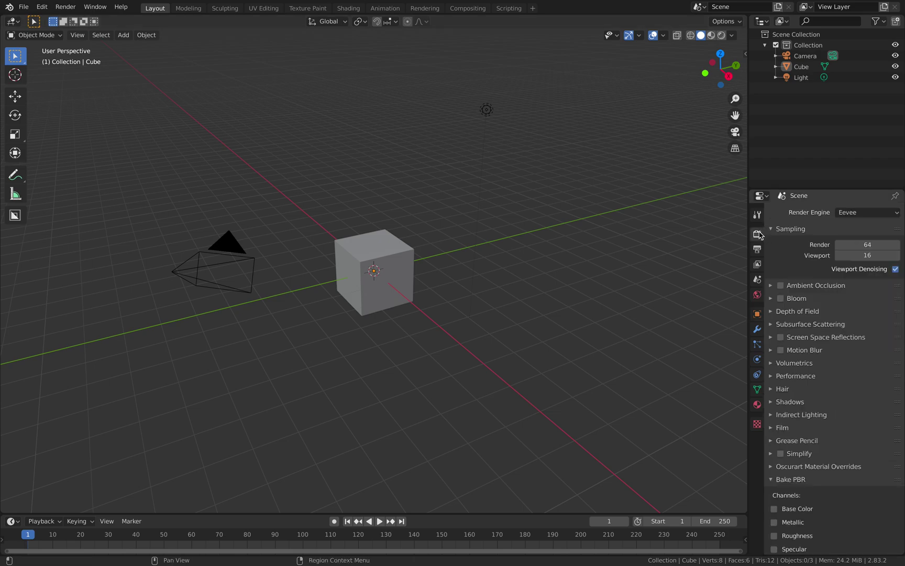
pyautogui.click(857, 213)
pyautogui.click(852, 250)
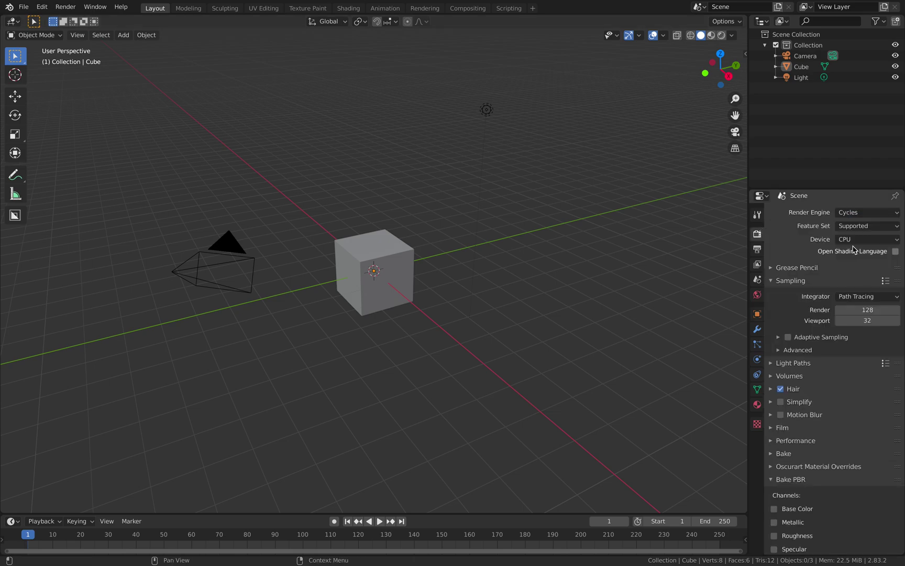
pyautogui.click(808, 481)
pyautogui.click(806, 480)
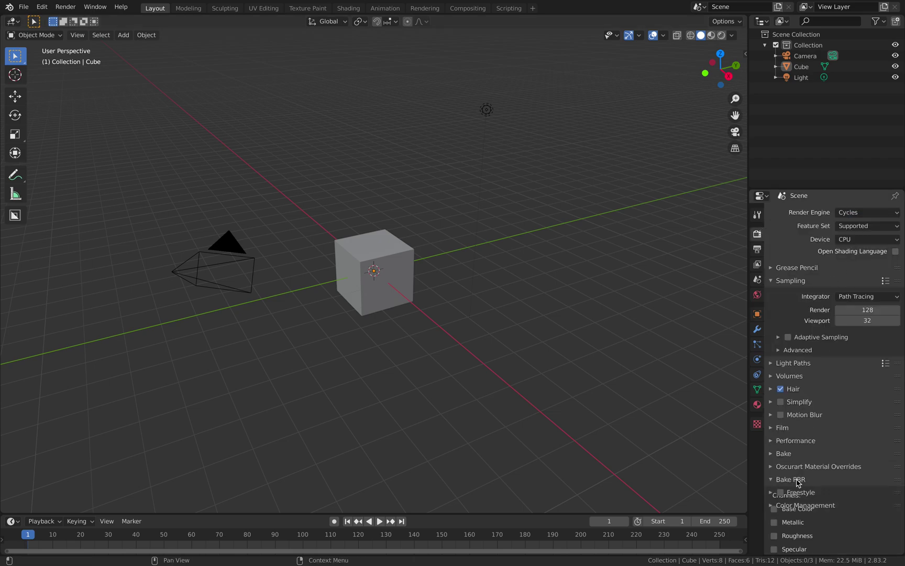
pyautogui.scroll(-8, 804, 479)
pyautogui.scroll(-2, 801, 403)
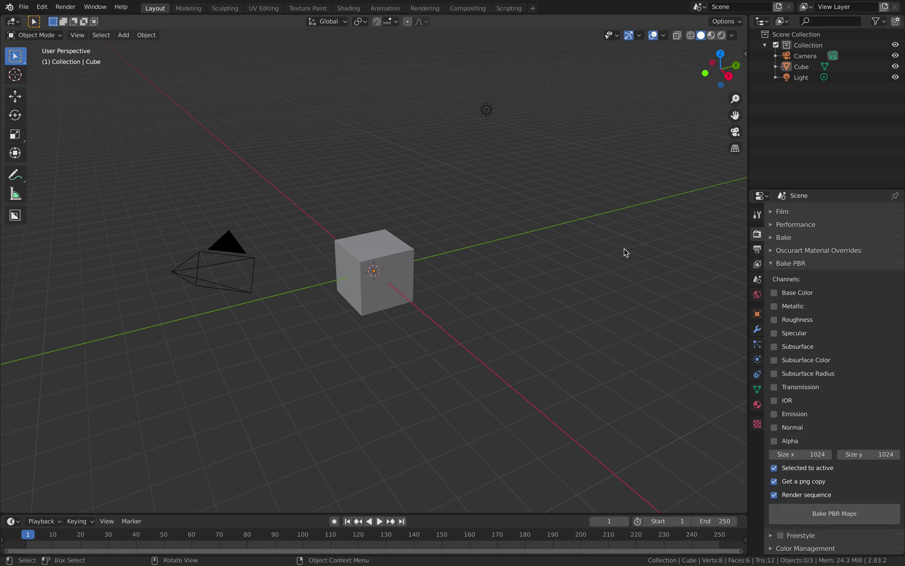
# Delete all objects from the scene.
pyautogui.press('a')
pyautogui.press('x')
pyautogui.click(559, 242)
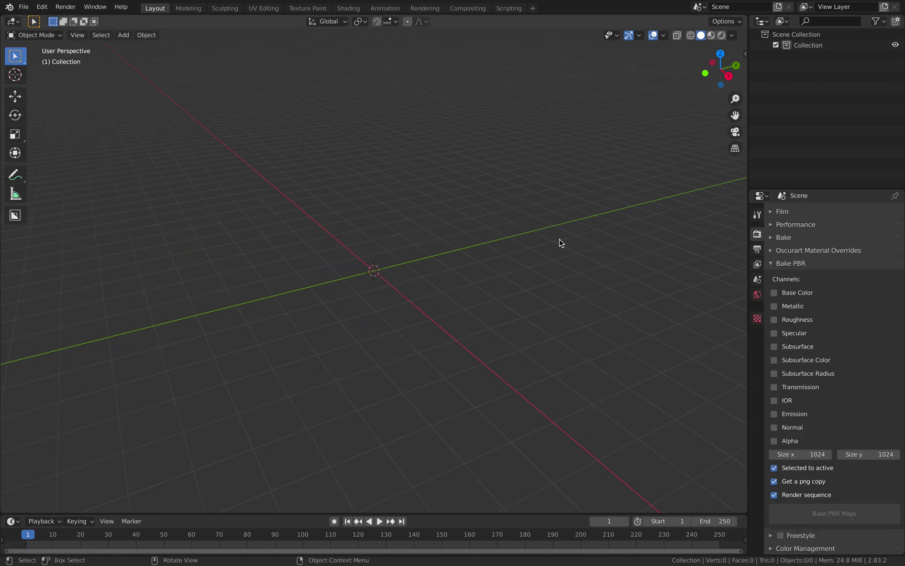
# Enable the Emission channel in the Bake PBR settings.
pyautogui.keyDown('shift'); pyautogui.moveTo(560, 243); pyautogui.dragTo(576, 262, button='middle'); pyautogui.keyUp('shift')
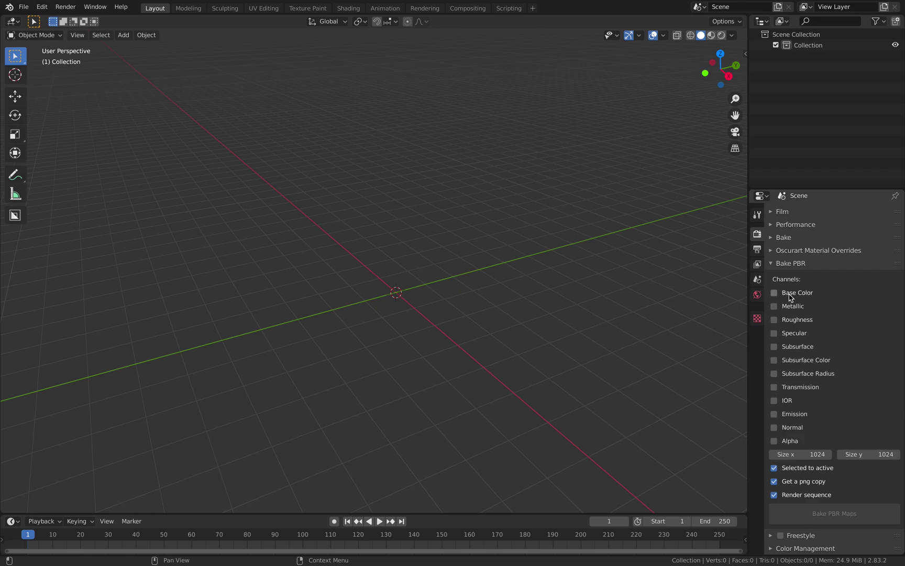
pyautogui.click(775, 415)
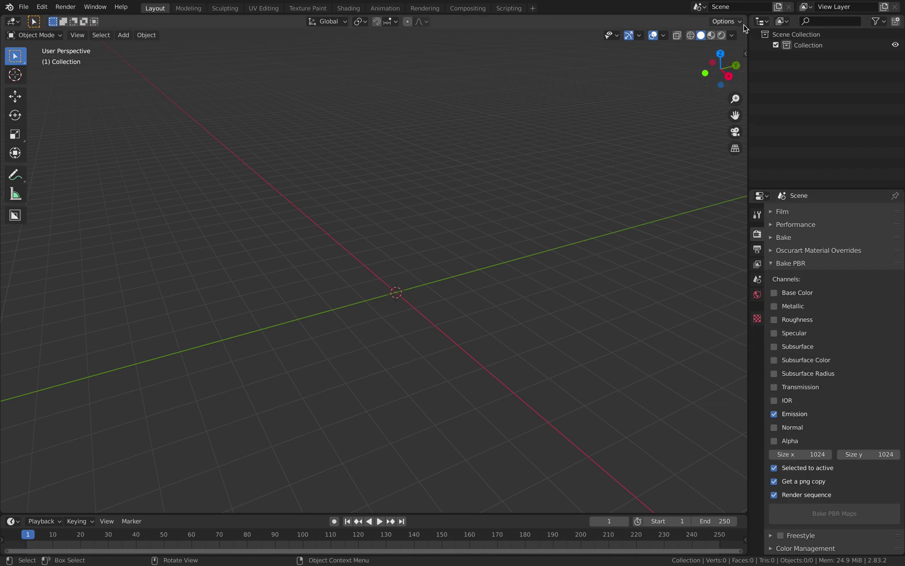
# Split the 3D viewport into an upper and a lower area and add a cube mesh.
pyautogui.moveTo(745, 19); pyautogui.dragTo(550, 229)
pyautogui.hotkey('shift', 'a')
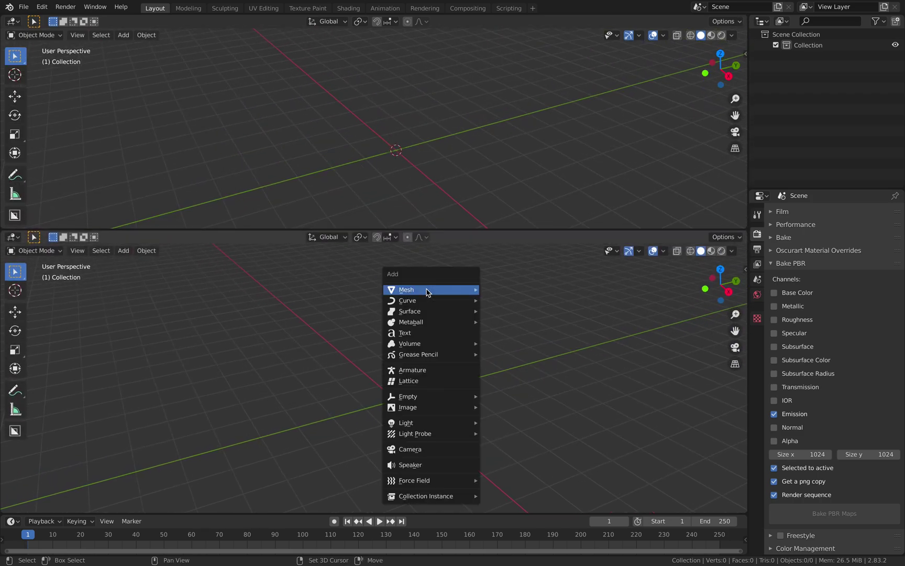
pyautogui.moveTo(427, 289)
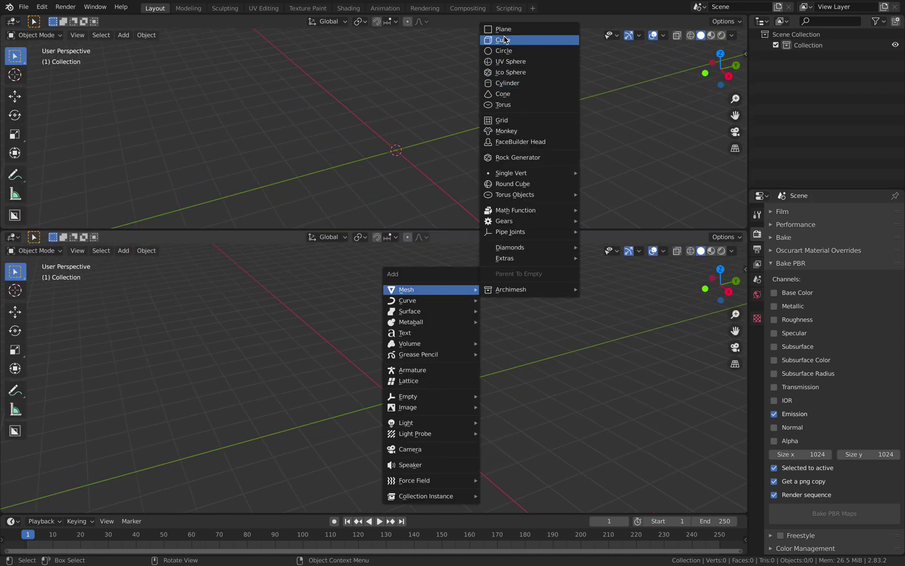
pyautogui.click(504, 41)
pyautogui.scroll(2, 481, 296)
pyautogui.keyDown('shift'); pyautogui.moveTo(504, 348); pyautogui.dragTo(477, 308, button='middle'); pyautogui.keyUp('shift')
# Change the upper area to a Shader Editor with its sidebar hidden, and create a new material for the cube.
pyautogui.click(17, 24)
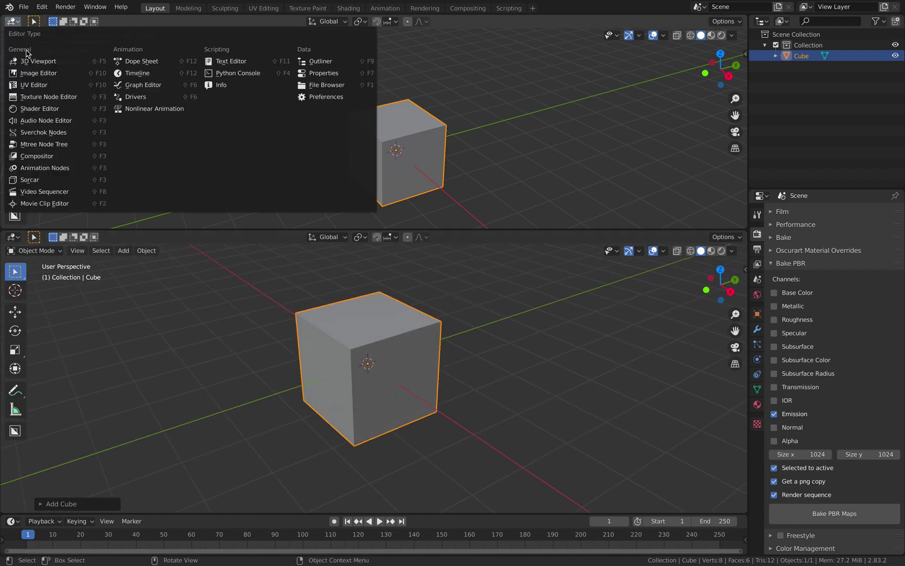
pyautogui.click(59, 109)
pyautogui.click(370, 22)
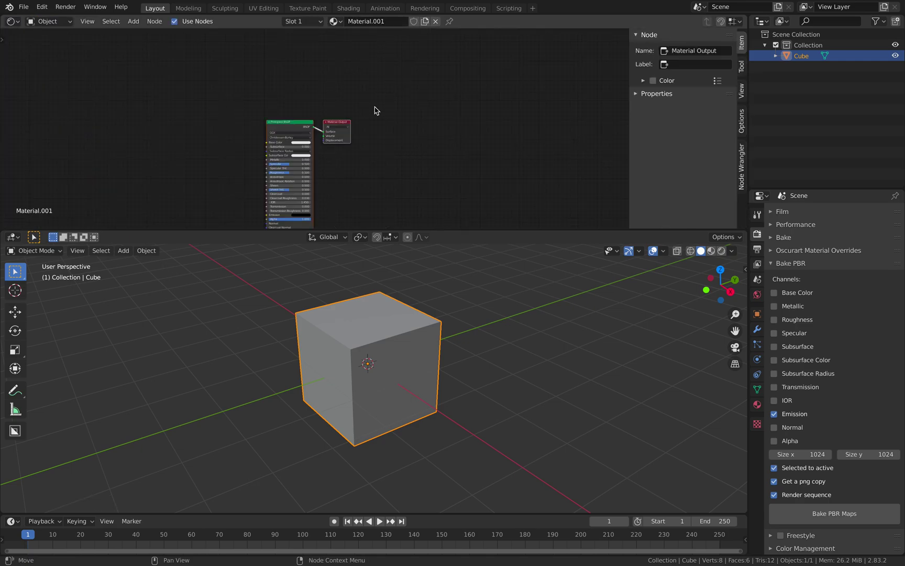
pyautogui.moveTo(372, 137); pyautogui.dragTo(427, 102, button='middle')
pyautogui.scroll(2, 427, 102)
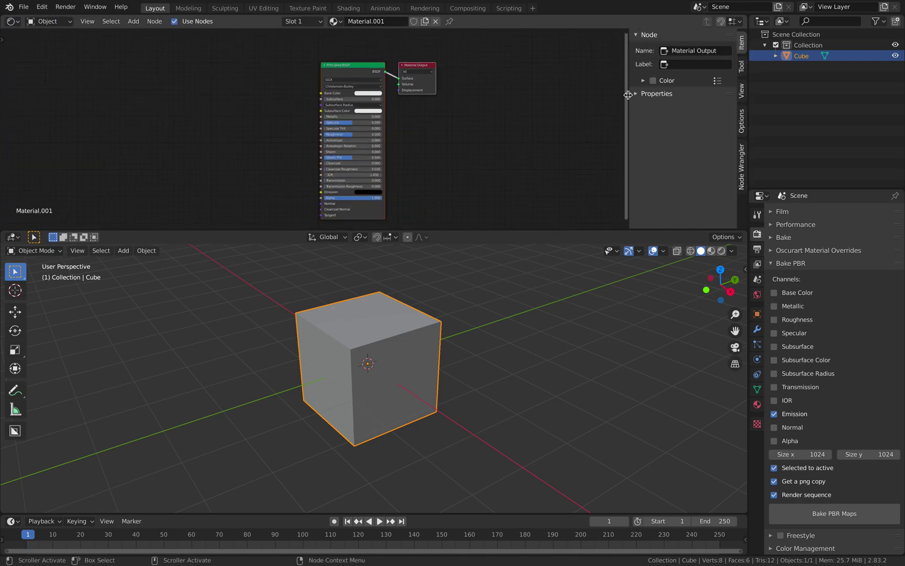
pyautogui.moveTo(629, 97); pyautogui.dragTo(763, 93)
pyautogui.scroll(2, 562, 101)
pyautogui.moveTo(562, 101); pyautogui.dragTo(577, 97, button='middle')
pyautogui.keyDown('shift'); pyautogui.moveTo(497, 300); pyautogui.dragTo(508, 309, button='middle'); pyautogui.keyUp('shift')
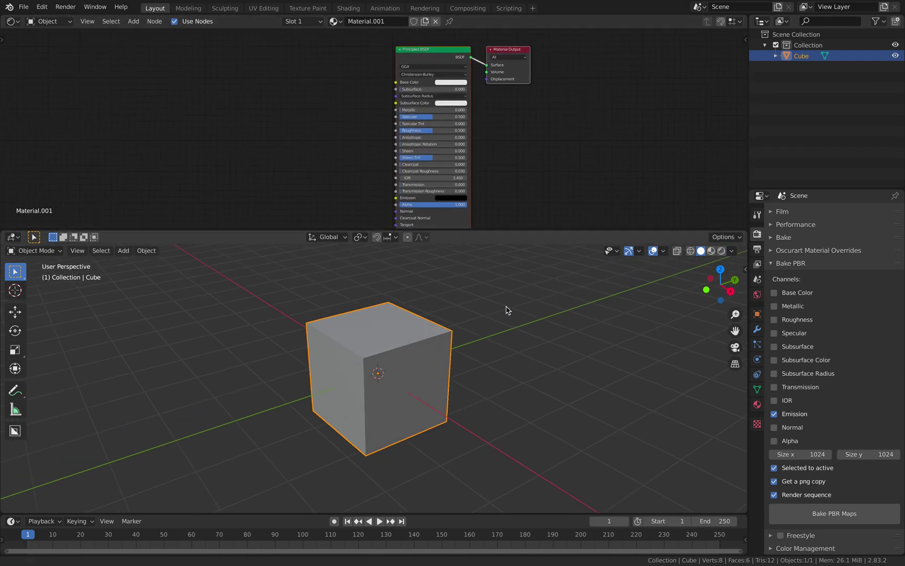
pyautogui.moveTo(526, 160); pyautogui.dragTo(542, 165, button='middle')
# Replace the Principled BSDF node with an Emission node connected to the Material Output's Surface.
pyautogui.scroll(-1, 539, 157)
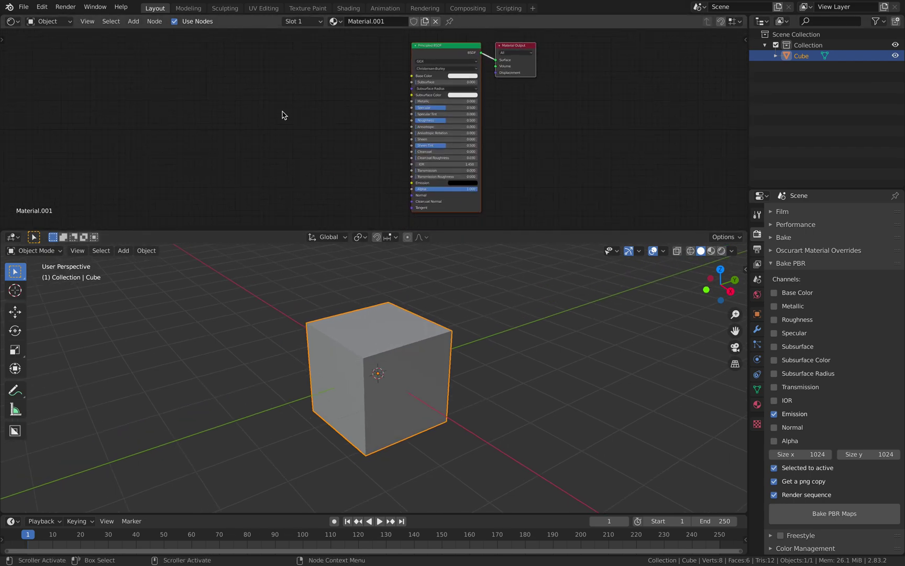
pyautogui.scroll(1, 286, 113)
pyautogui.click(434, 48)
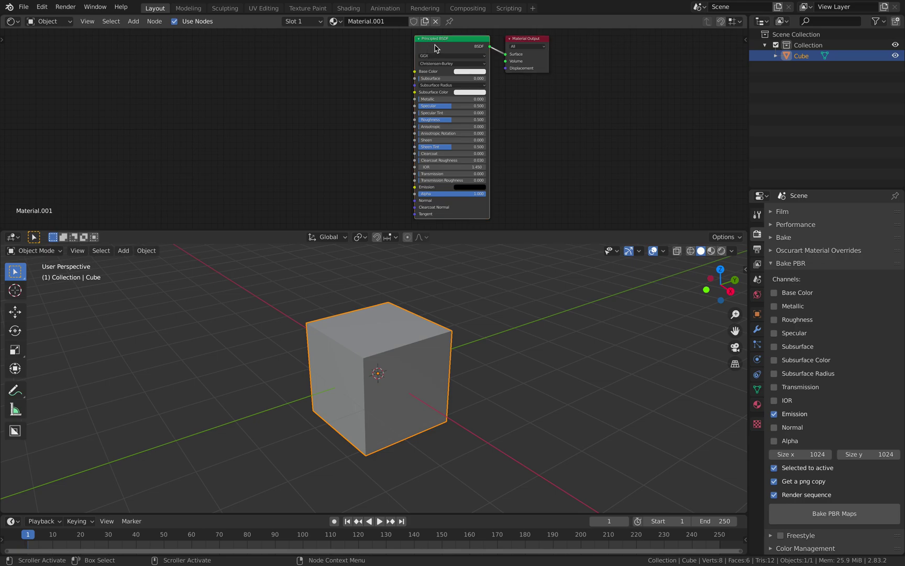
pyautogui.press('x')
pyautogui.hotkey('shift', 'a')
pyautogui.click(430, 54)
pyautogui.write('emi')
pyautogui.press('Return')
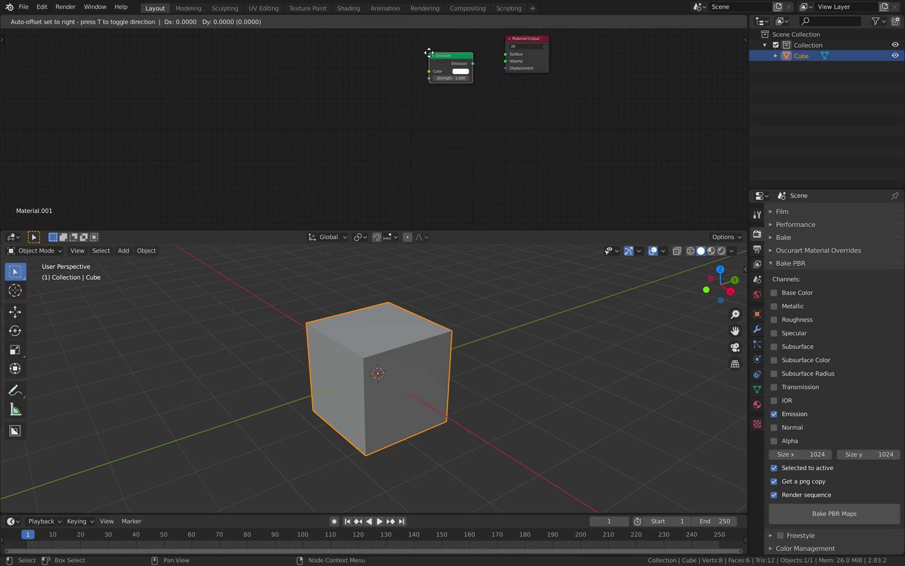
pyautogui.click(464, 73)
pyautogui.moveTo(484, 68); pyautogui.dragTo(558, 118)
pyautogui.scroll(2, 462, 67)
pyautogui.scroll(1, 472, 58)
pyautogui.hotkey('shift', 'a')
pyautogui.click(286, 95)
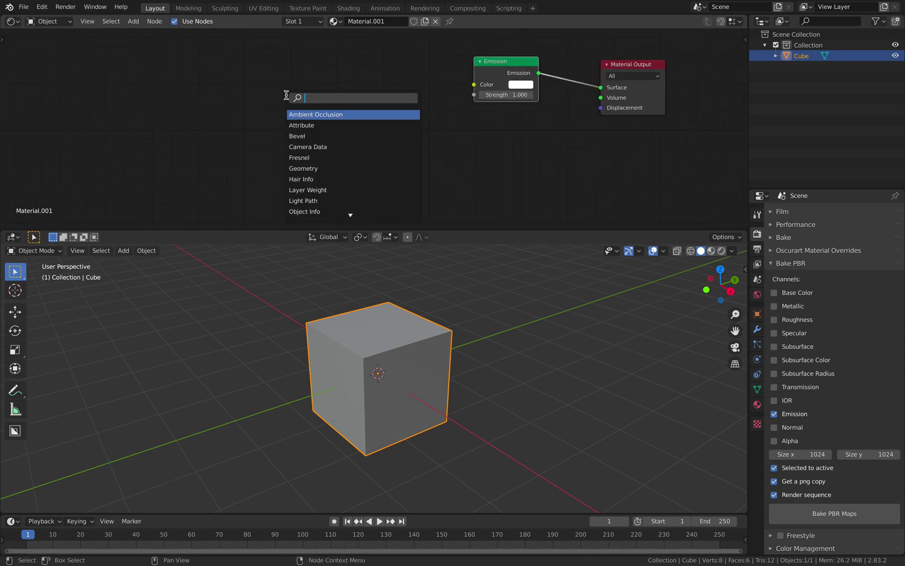
pyautogui.press('Escape')
# Add a Voronoi Texture node to the material and set its dimensions to 4D.
pyautogui.hotkey('shift', 'a')
pyautogui.moveTo(289, 141)
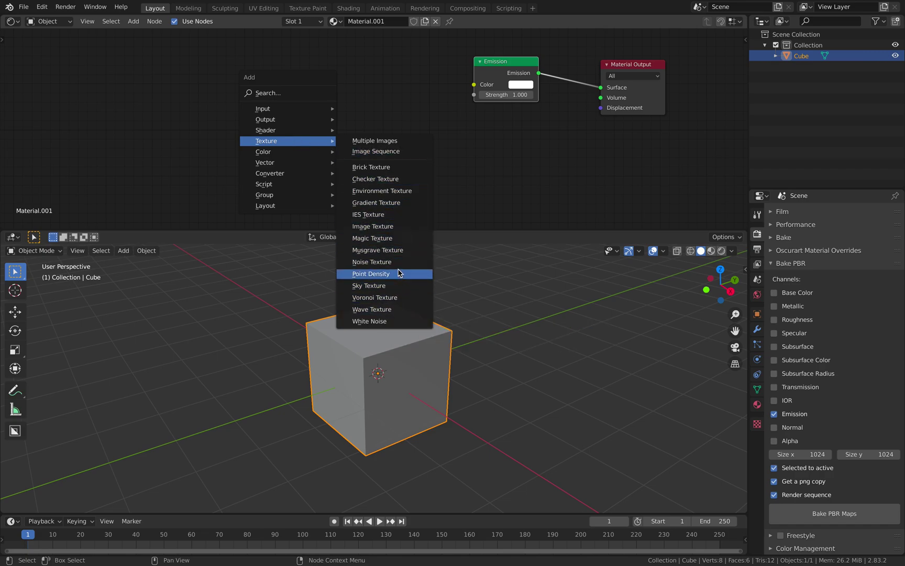
pyautogui.click(401, 298)
pyautogui.click(367, 110)
pyautogui.click(366, 110)
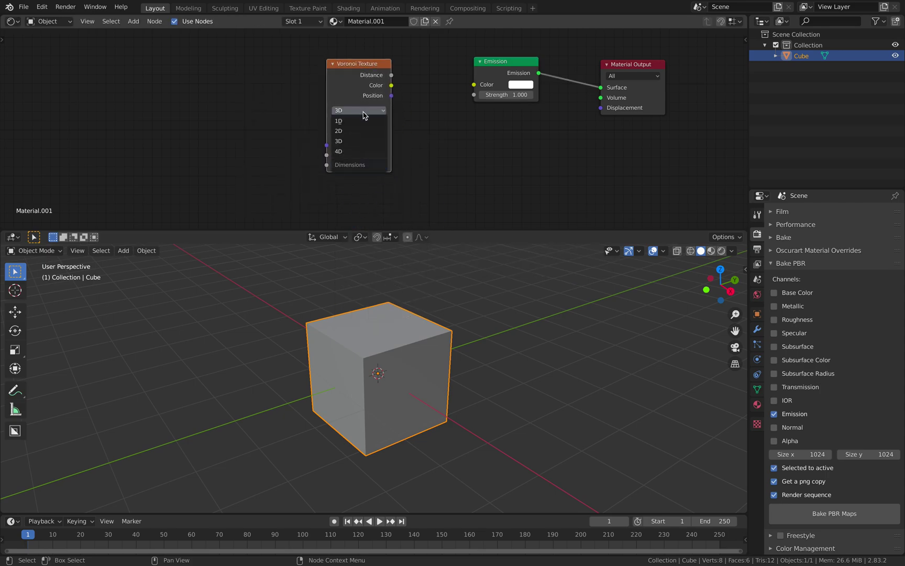
pyautogui.click(359, 152)
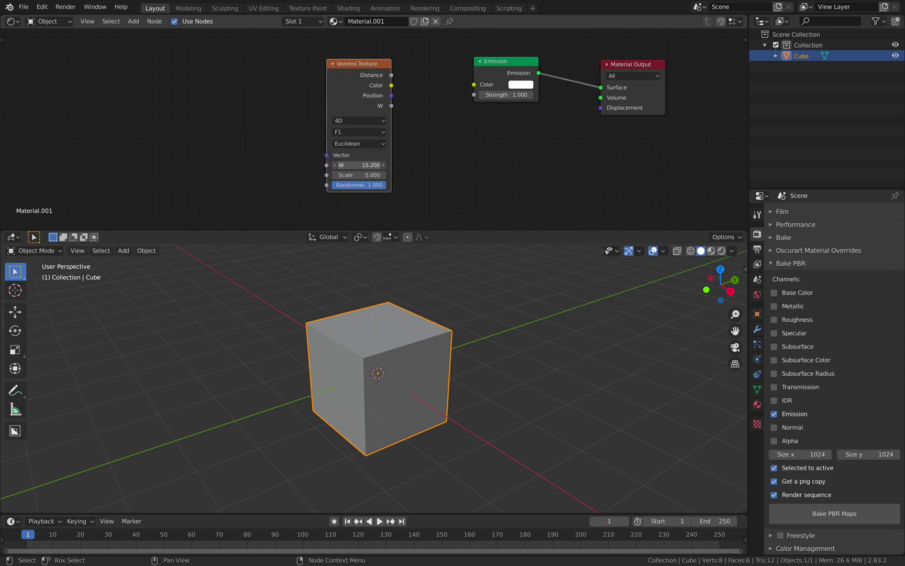
# Connect the Voronoi Texture's Color output to the Emission node's Color input.
pyautogui.moveTo(392, 85); pyautogui.dragTo(475, 84)
pyautogui.moveTo(493, 62); pyautogui.dragTo(480, 67)
pyautogui.moveTo(276, 102); pyautogui.dragTo(282, 100, button='middle')
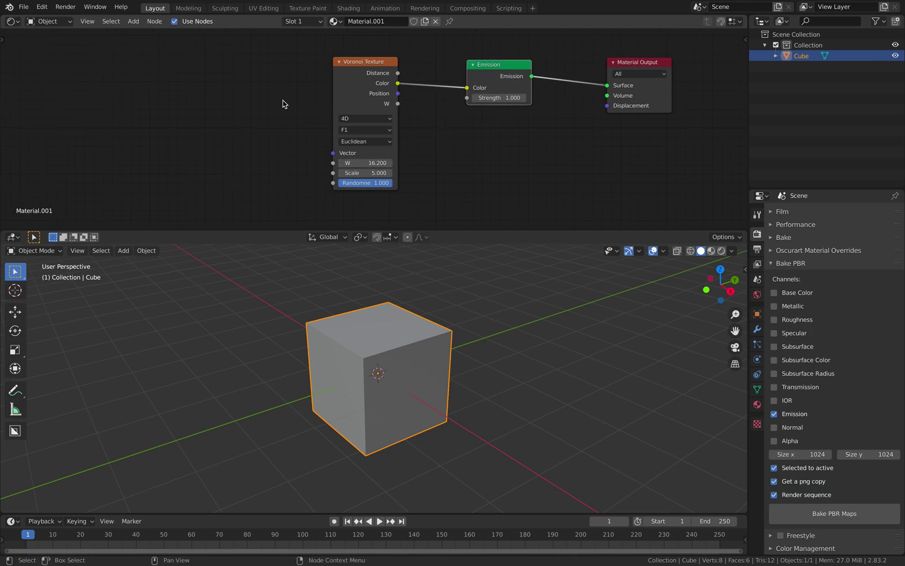
# Add a Value node and place it before the Voronoi Texture node.
pyautogui.hotkey('shift', 'a')
pyautogui.moveTo(233, 103)
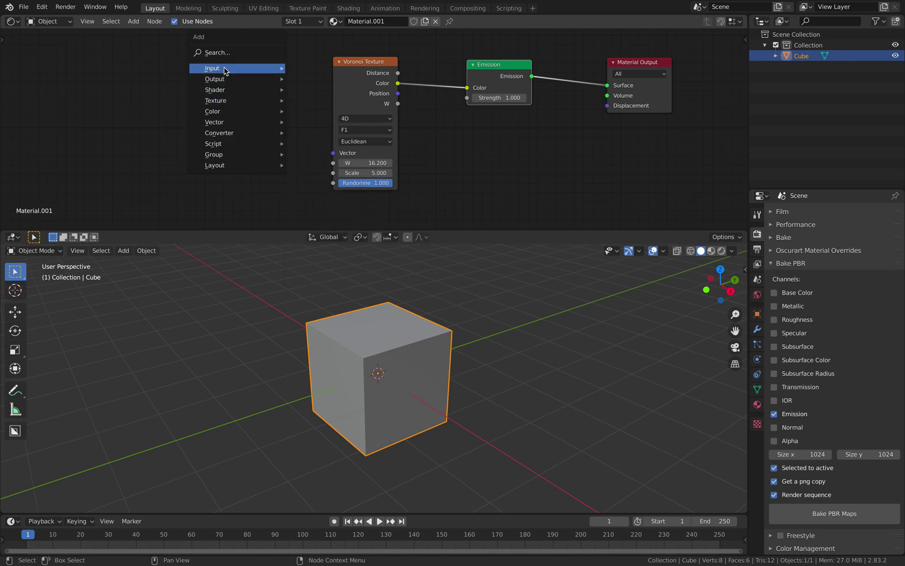
pyautogui.click(217, 53)
pyautogui.write('value')
pyautogui.press('Return')
pyautogui.click(217, 155)
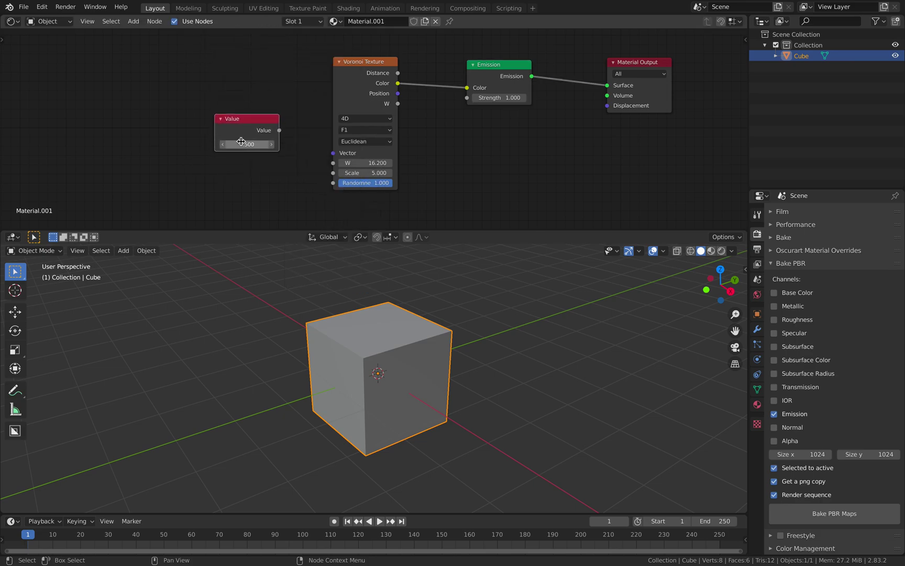
# Drive the Value node with the expression #frame and test it by playing the animation briefly.
pyautogui.click(245, 144)
pyautogui.write('#frame')
pyautogui.press('Return')
pyautogui.press('space')
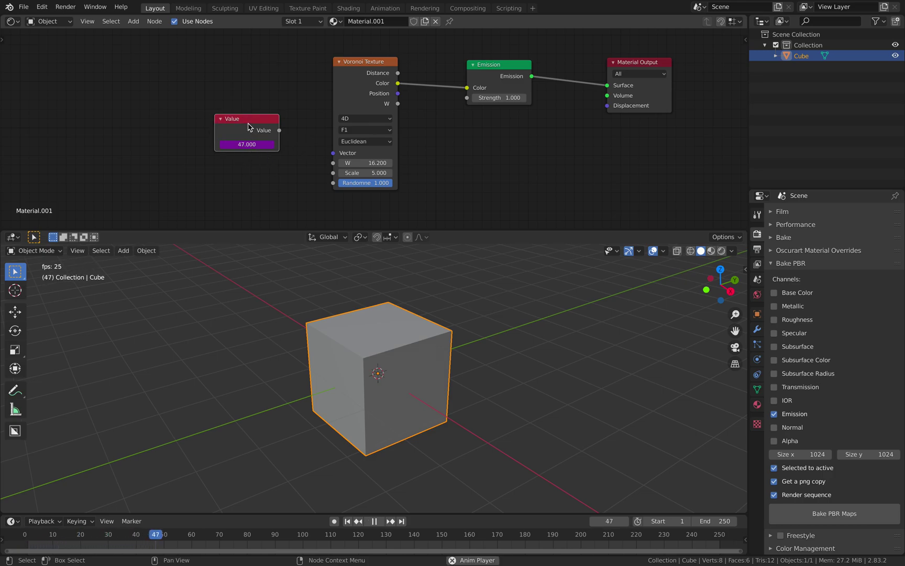
pyautogui.press('space')
# Connect the Value node's output to the Voronoi Texture's W input.
pyautogui.moveTo(249, 126); pyautogui.dragTo(210, 134)
pyautogui.scroll(1, 219, 160)
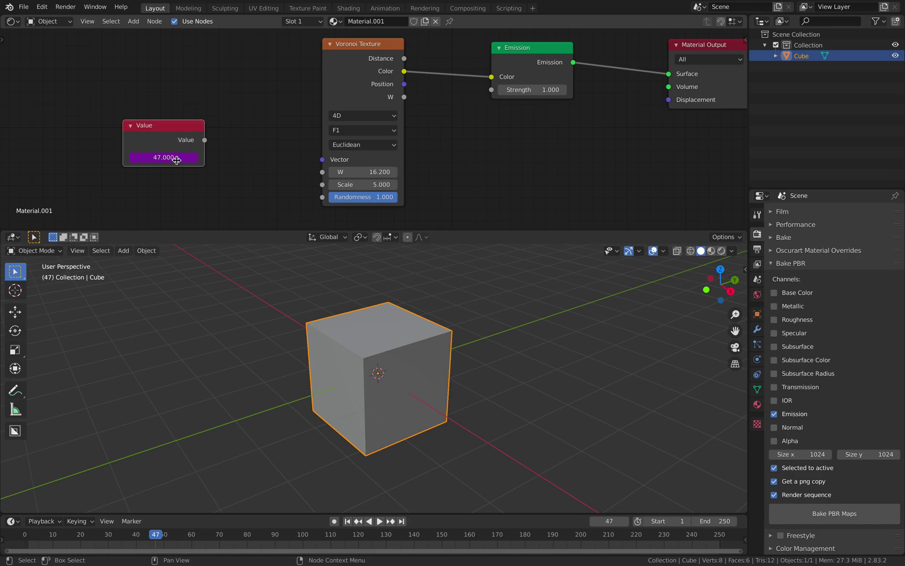
pyautogui.moveTo(204, 139); pyautogui.dragTo(322, 172)
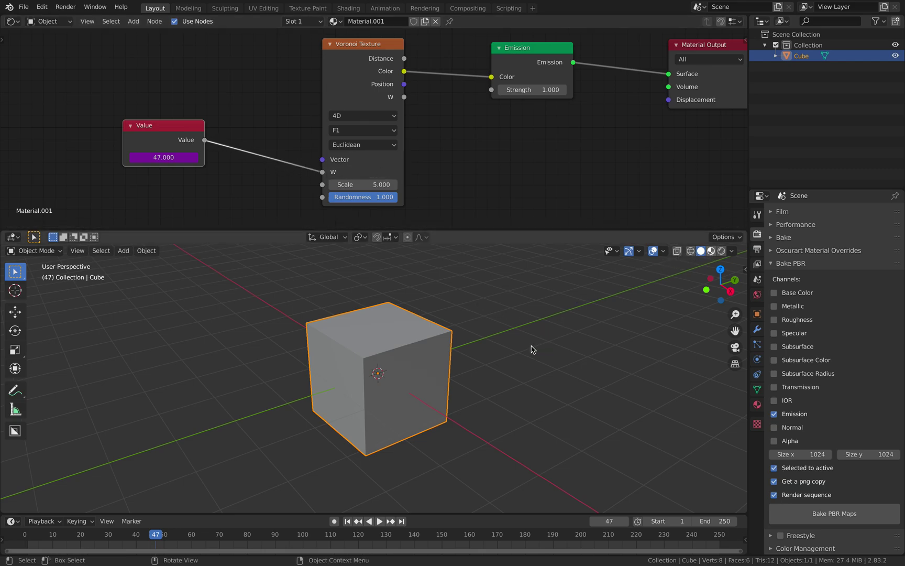
# Switch the lower viewport to Material Preview shading and play the animation on the cube.
pyautogui.press('z')
pyautogui.press('space')
pyautogui.moveTo(532, 347); pyautogui.dragTo(489, 357, button='middle')
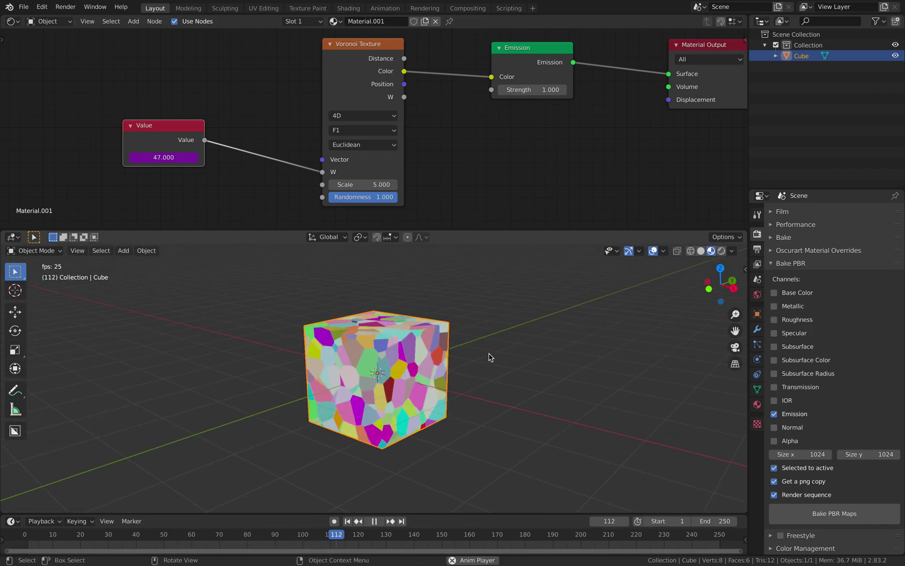
# Set the Voronoi Texture's Randomness to 0 and preview the animated pattern on the cube.
pyautogui.moveTo(381, 197); pyautogui.dragTo(293, 197)
pyautogui.moveTo(518, 335); pyautogui.dragTo(410, 367, button='middle')
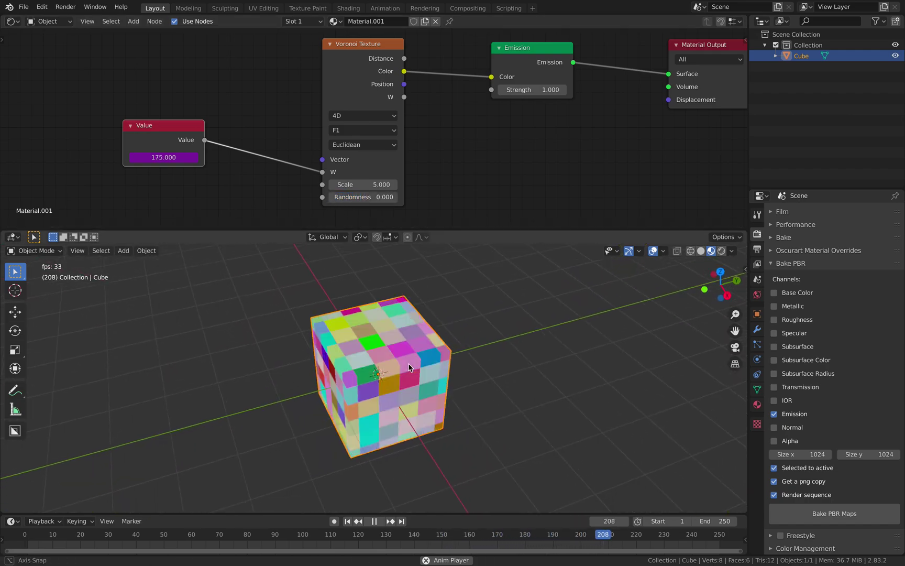
pyautogui.press('space')
pyautogui.moveTo(365, 200)
pyautogui.mouseDown()
pyautogui.moveTo(406, 199)
pyautogui.moveTo(361, 200)
pyautogui.mouseUp()
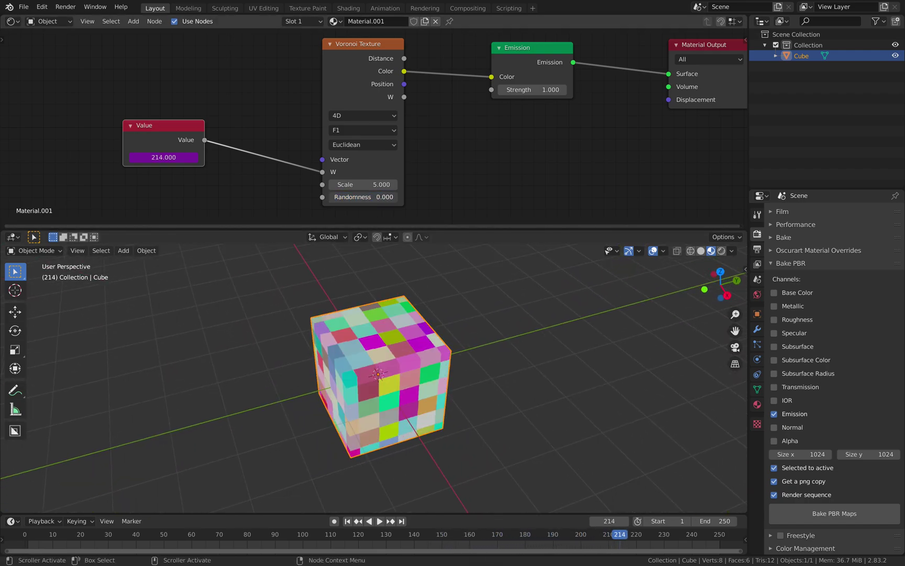
pyautogui.moveTo(524, 335); pyautogui.dragTo(498, 354, button='middle')
pyautogui.press('space')
# Try Scale values of 1, 2, 5 and 10 on the Voronoi Texture node.
pyautogui.click(382, 185)
pyautogui.write('1')
pyautogui.press('Return')
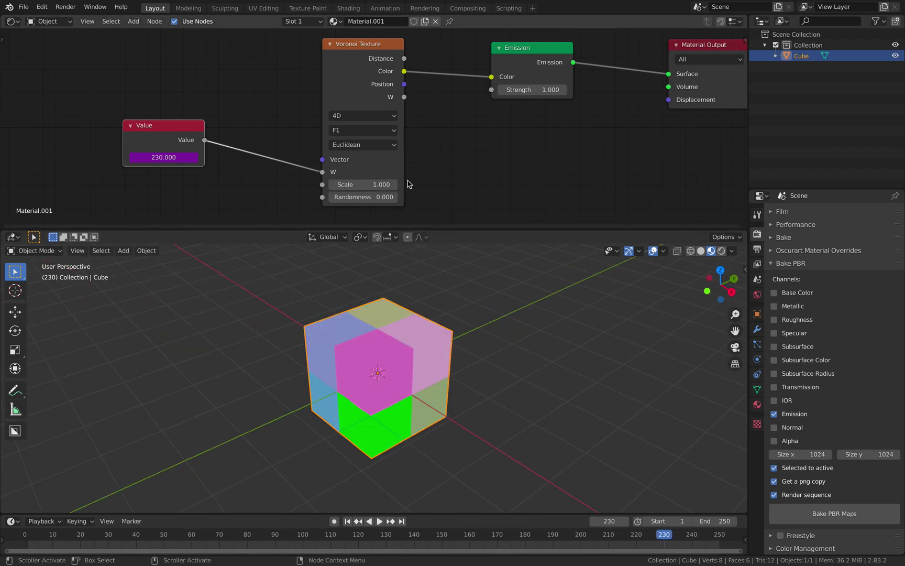
pyautogui.click(385, 185)
pyautogui.write('2')
pyautogui.press('Return')
pyautogui.click(376, 186)
pyautogui.write('5')
pyautogui.press('Return')
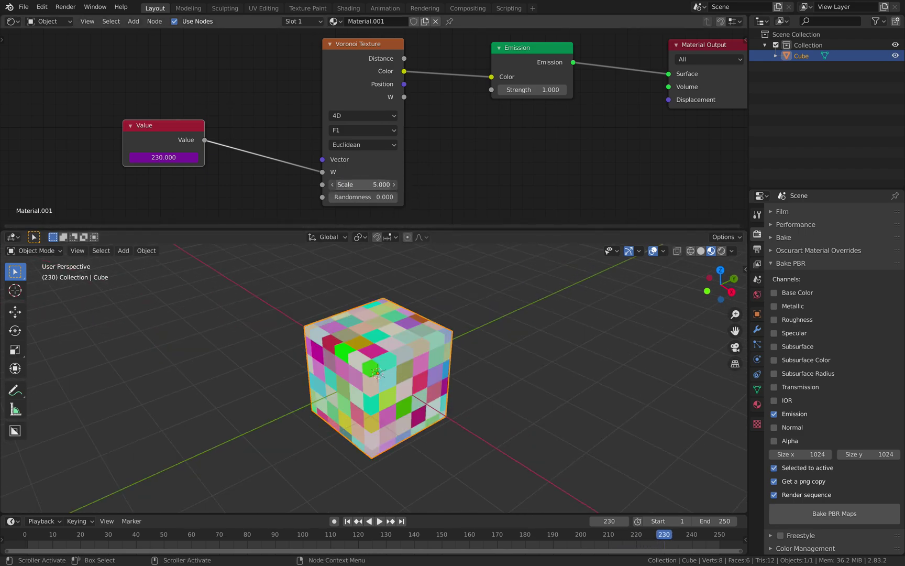
pyautogui.click(378, 184)
pyautogui.write('10')
pyautogui.press('Return')
# Set the Voronoi Texture's Scale to 8.
pyautogui.click(378, 184)
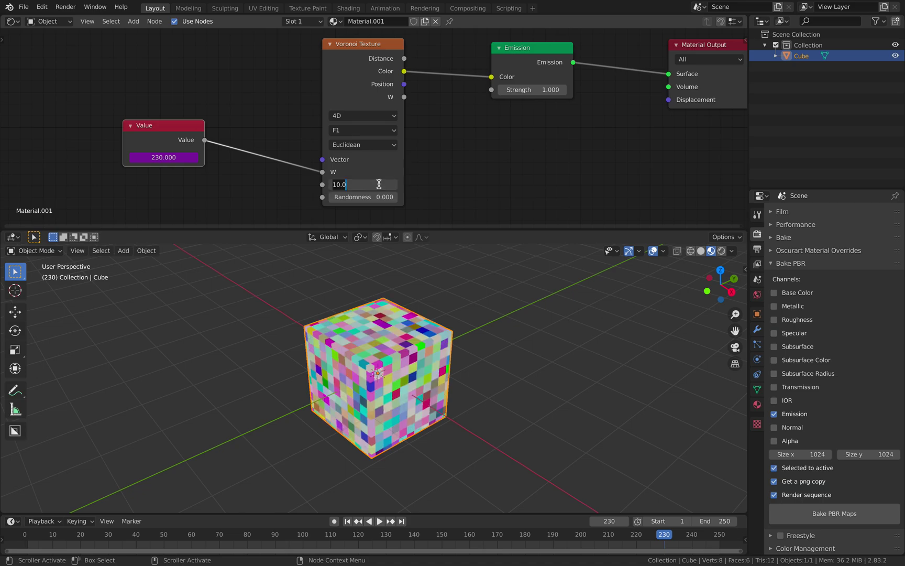
pyautogui.write('8')
pyautogui.press('Return')
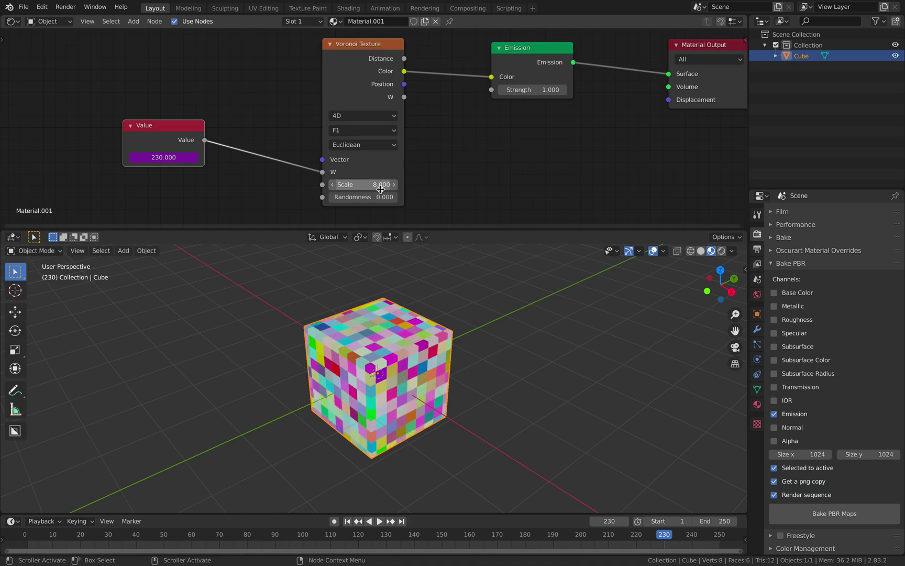
# Orbit around the cube and play the animation to check the Voronoi pattern at the new scale.
pyautogui.moveTo(419, 365); pyautogui.dragTo(453, 356, button='middle')
pyautogui.press('space')
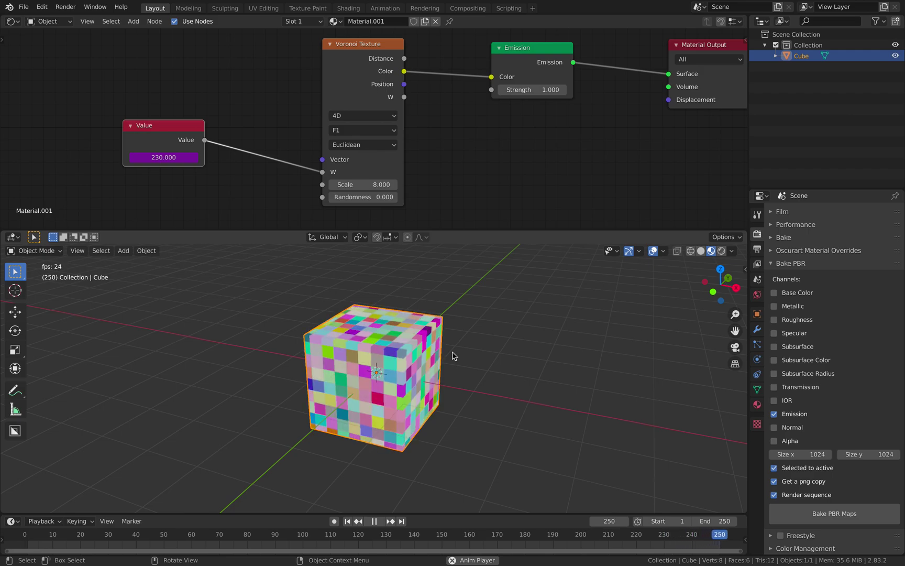
pyautogui.press('space')
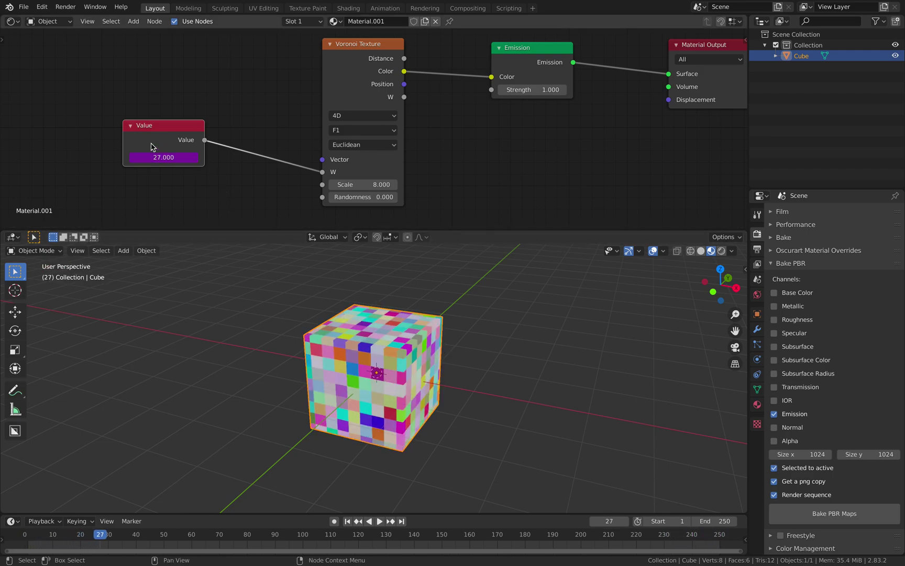
# Insert a Math node between the Value node and the Voronoi Texture's W input and set its operation to Multiply.
pyautogui.moveTo(157, 149); pyautogui.dragTo(121, 153)
pyautogui.hotkey('shift', 'a')
pyautogui.click(212, 114)
pyautogui.write('math')
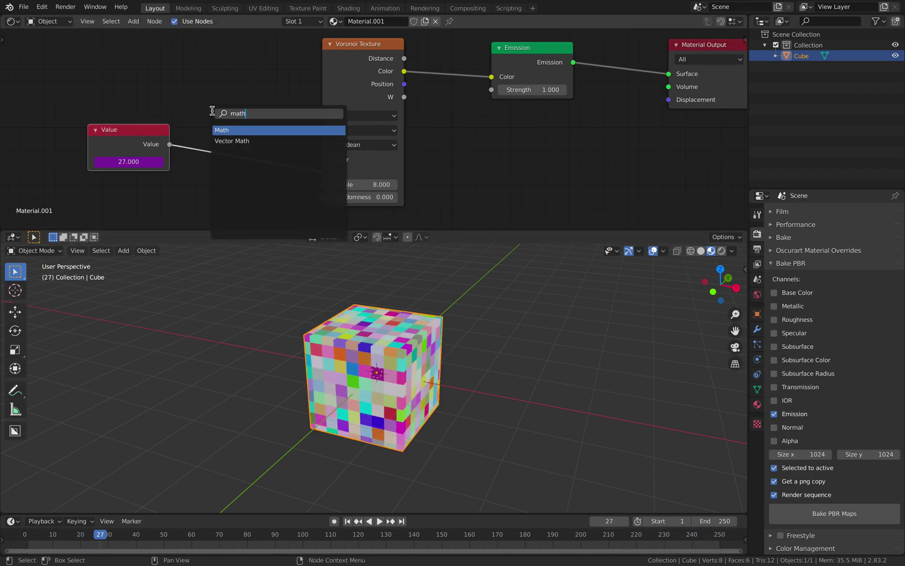
pyautogui.press('Return')
pyautogui.click(212, 114)
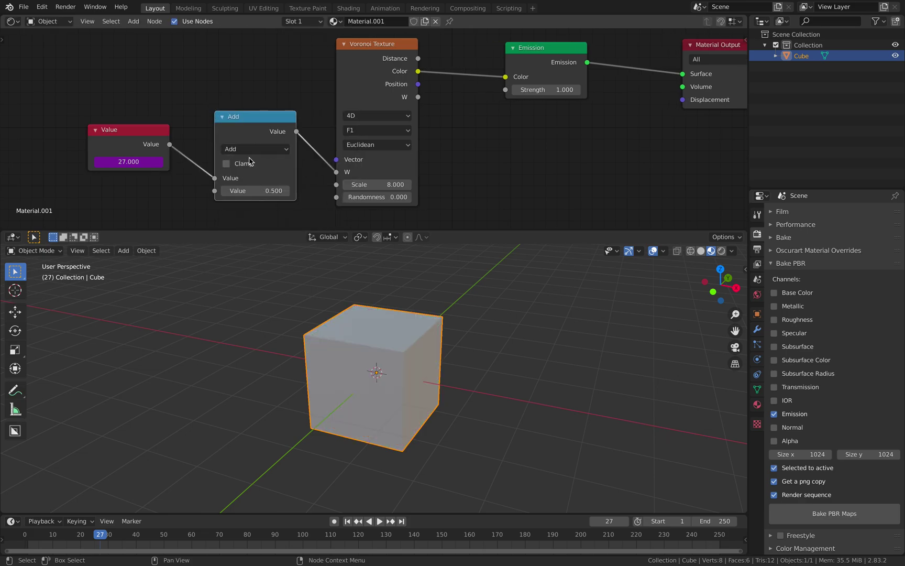
pyautogui.click(258, 150)
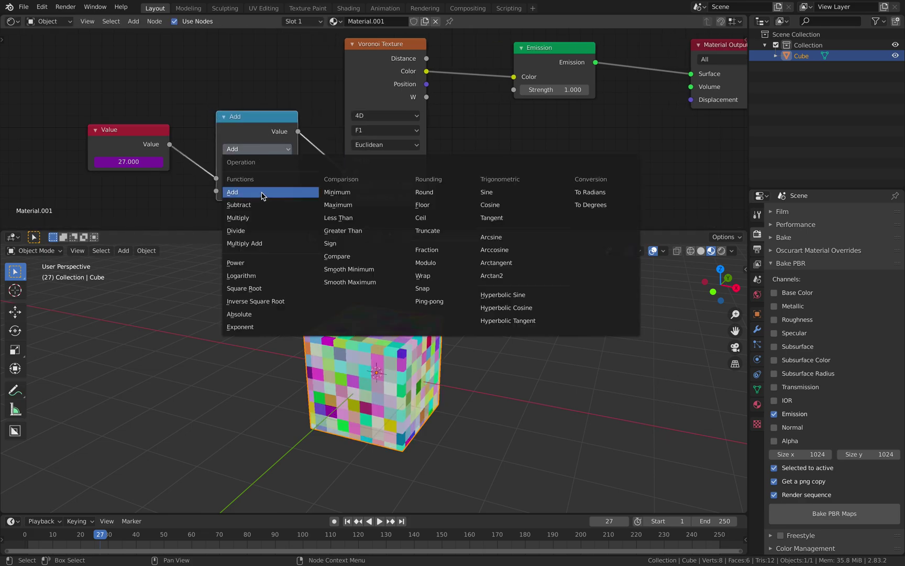
pyautogui.click(262, 215)
# Save the Blender file to the Desktop as animatex_texture_bake_001.blend.
pyautogui.press('super+s')
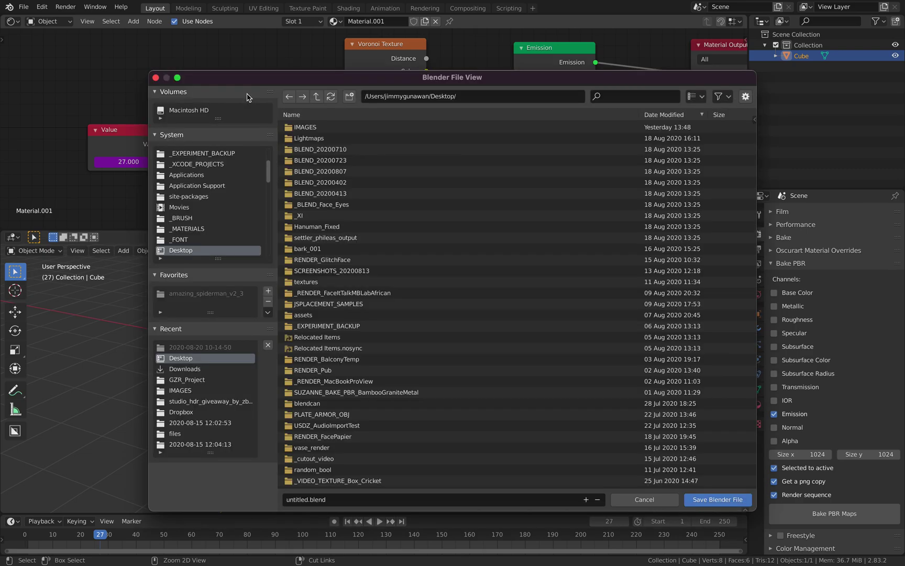
pyautogui.click(317, 504)
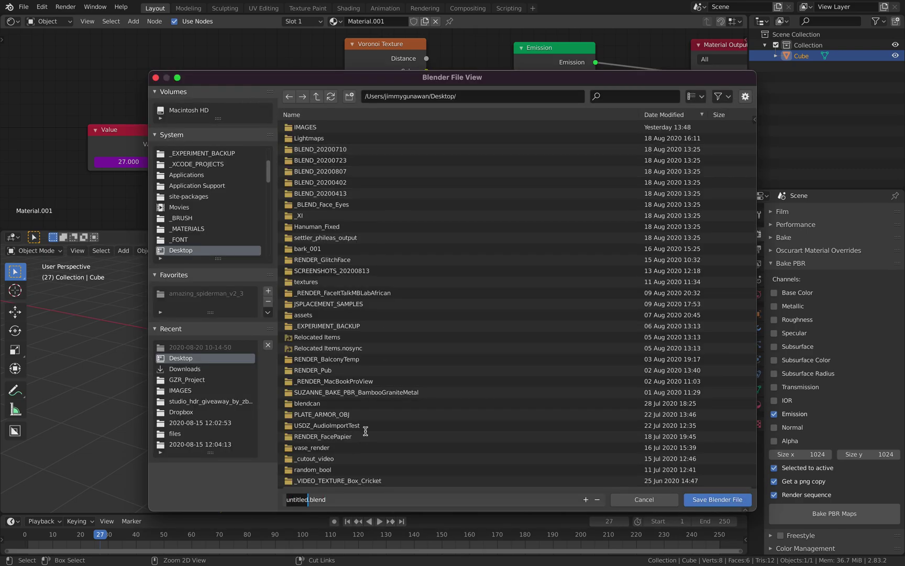
pyautogui.write('animatex_texture_ba')
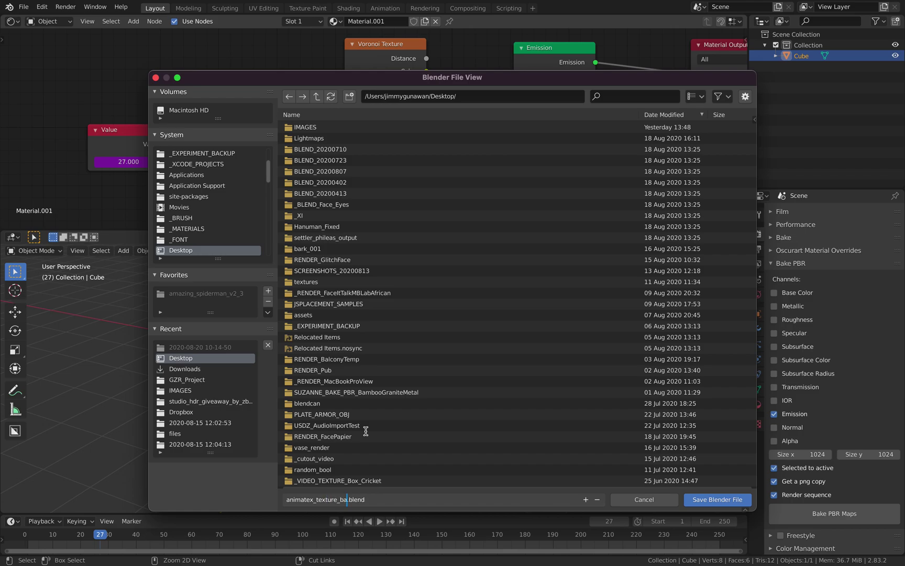
pyautogui.write('ke_001')
pyautogui.press('Return')
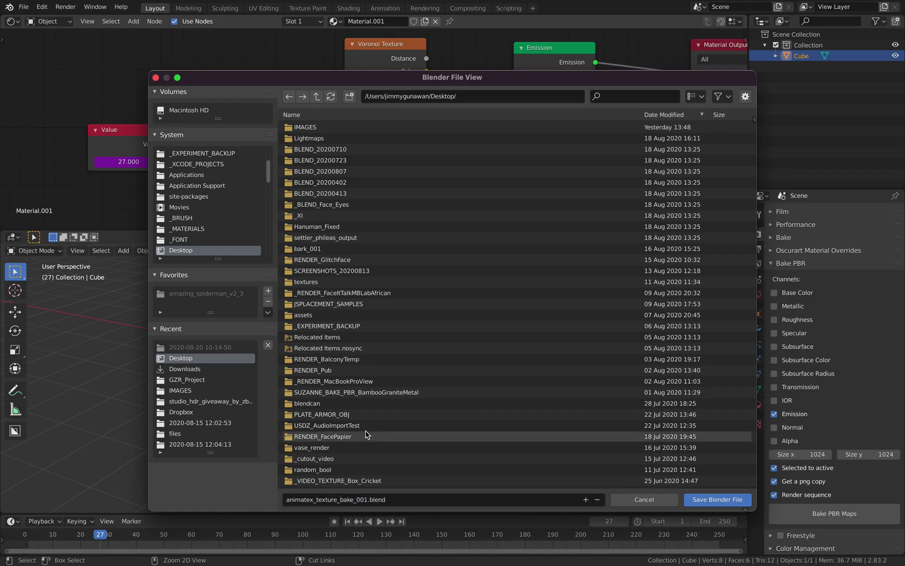
pyautogui.click(713, 499)
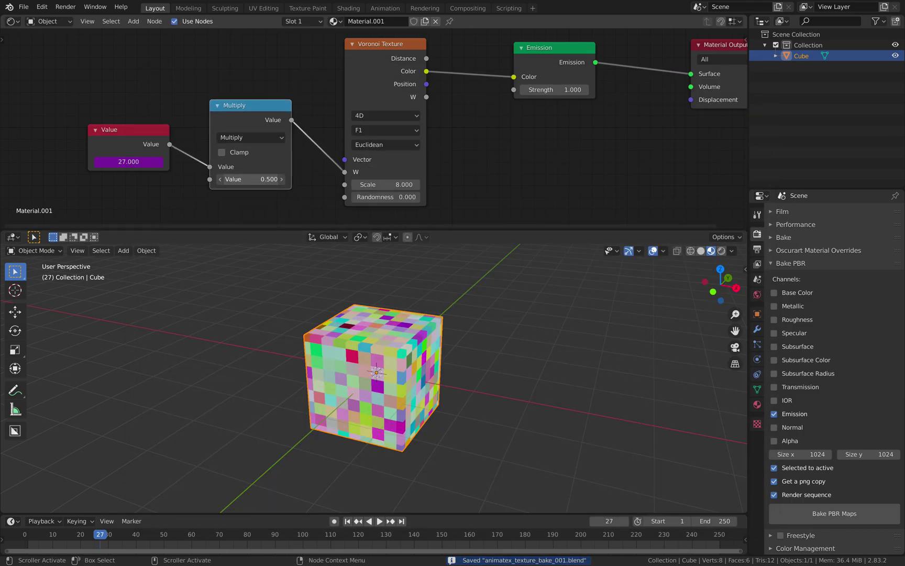
# Set the Multiply node's second value to 0.1 and arrange the material nodes closer together.
pyautogui.doubleClick(257, 179)
pyautogui.press('Return')
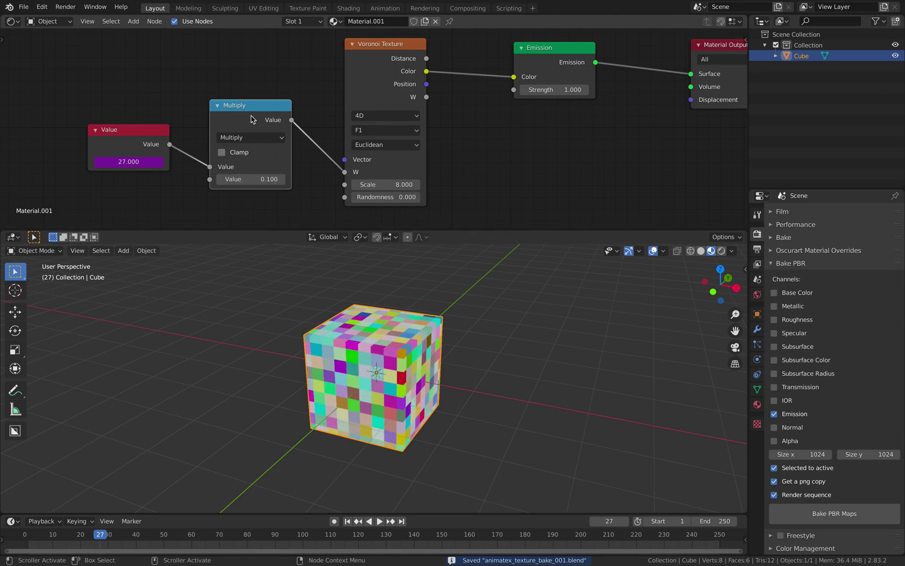
pyautogui.moveTo(255, 102); pyautogui.dragTo(248, 108)
pyautogui.moveTo(379, 65); pyautogui.dragTo(366, 66)
pyautogui.moveTo(671, 87); pyautogui.dragTo(594, 92, button='middle')
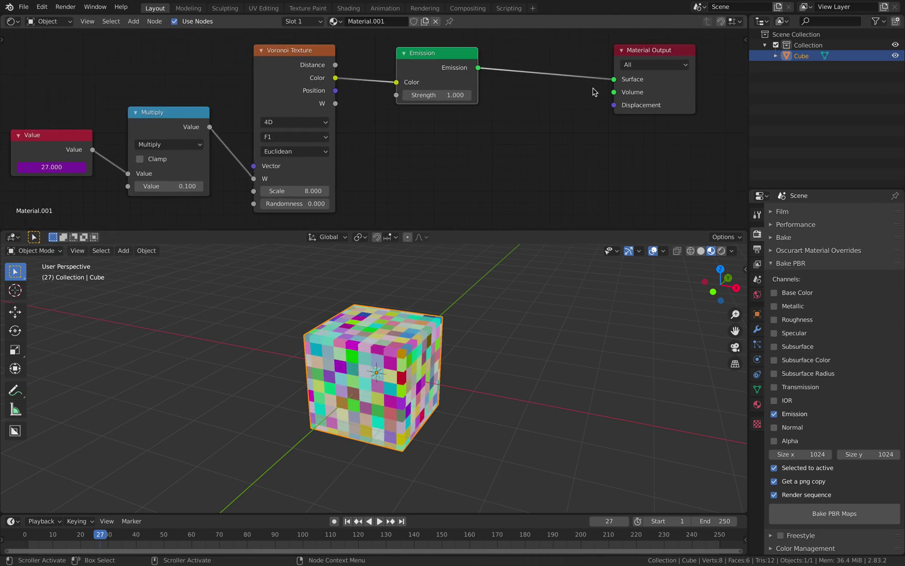
pyautogui.moveTo(649, 57); pyautogui.dragTo(583, 90)
# Save the file and play the slowed animation on the deselected cube.
pyautogui.click(505, 313)
pyautogui.hotkey('ctrl', 's')
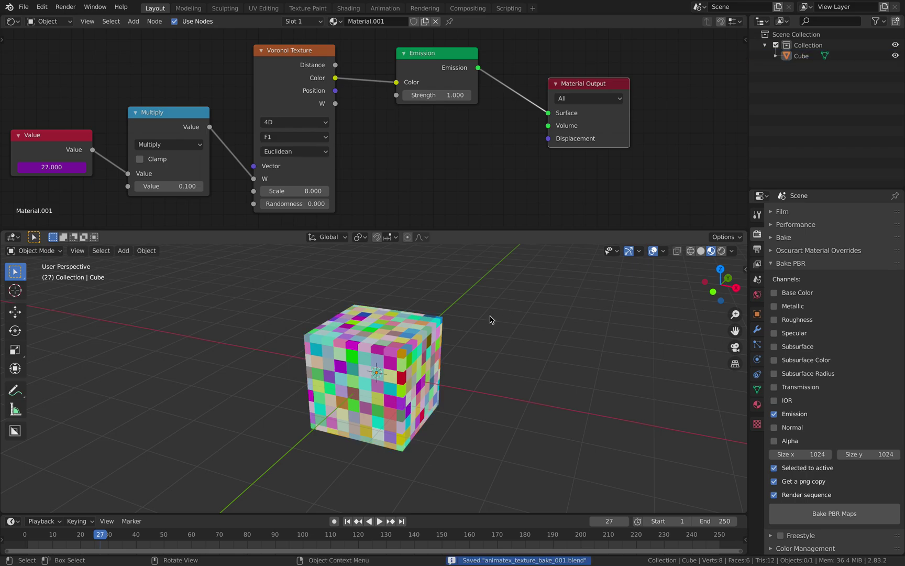
pyautogui.moveTo(491, 318)
pyautogui.mouseDown(button='middle')
pyautogui.moveTo(503, 324)
pyautogui.moveTo(482, 325)
pyautogui.mouseUp(button='middle')
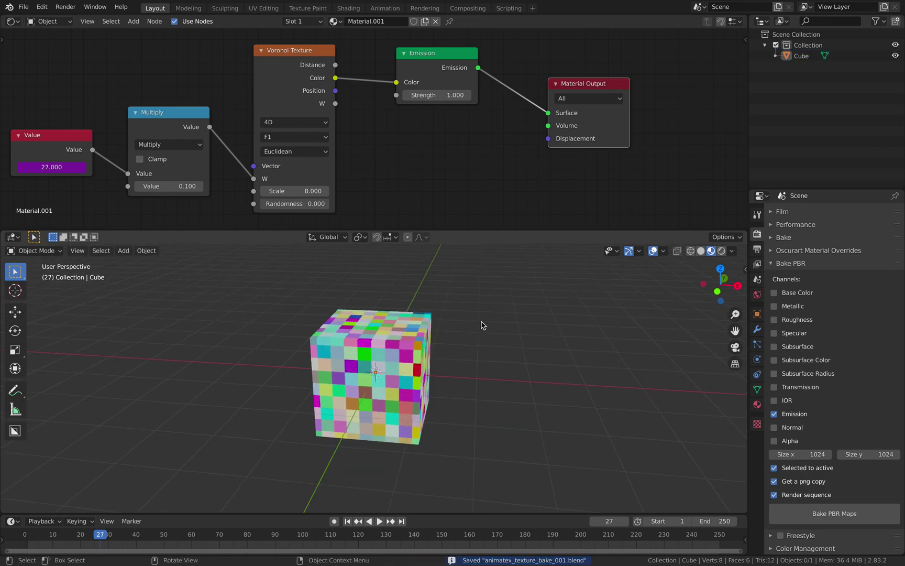
pyautogui.moveTo(477, 330); pyautogui.dragTo(457, 333, button='middle')
pyautogui.press('space')
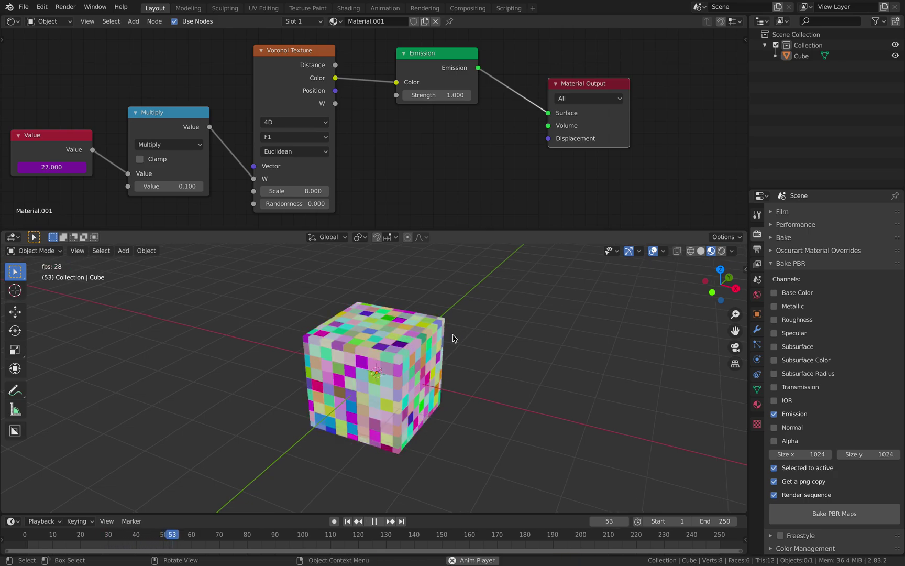
pyautogui.press('space')
# Try 0.02 as the Multiply node's second value and play the animation.
pyautogui.doubleClick(184, 189)
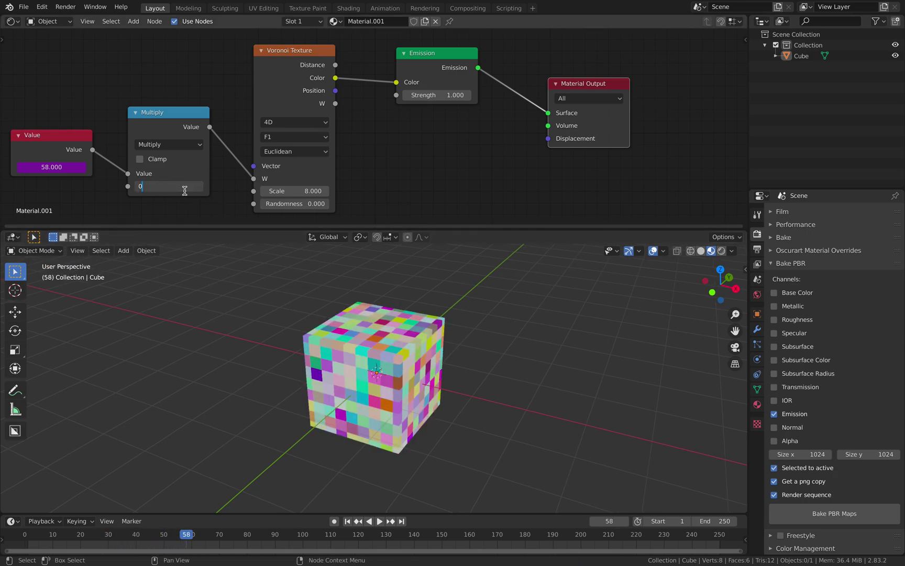
pyautogui.write('0.02')
pyautogui.press('Return')
pyautogui.press('space')
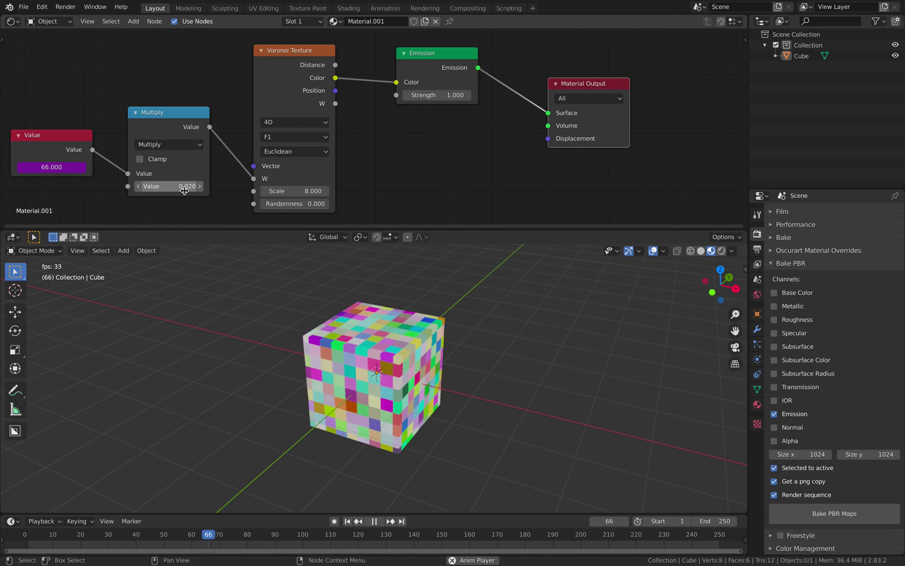
pyautogui.press('space')
# Set the Multiply node's second value to 0.18 and save the file after previewing the playback on the cube.
pyautogui.moveTo(180, 181); pyautogui.dragTo(223, 204)
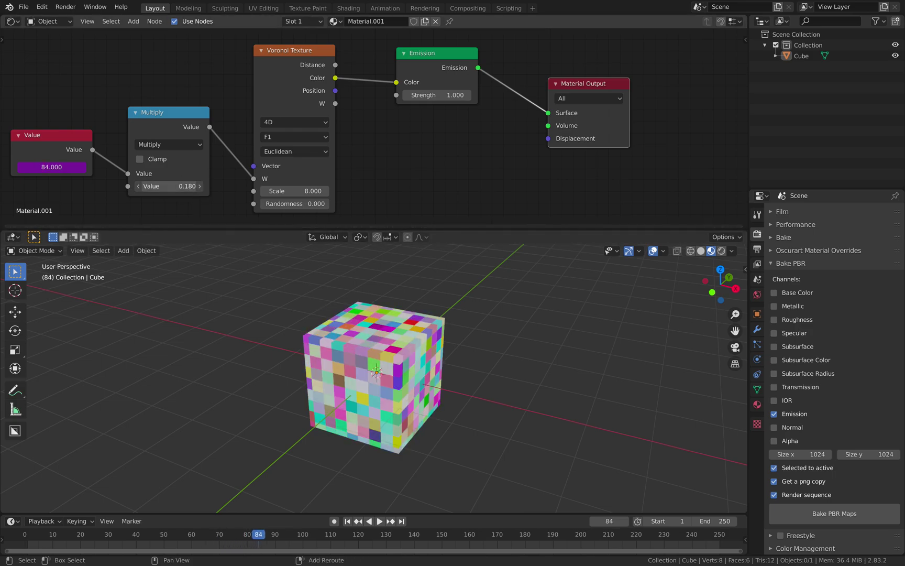
pyautogui.press('space')
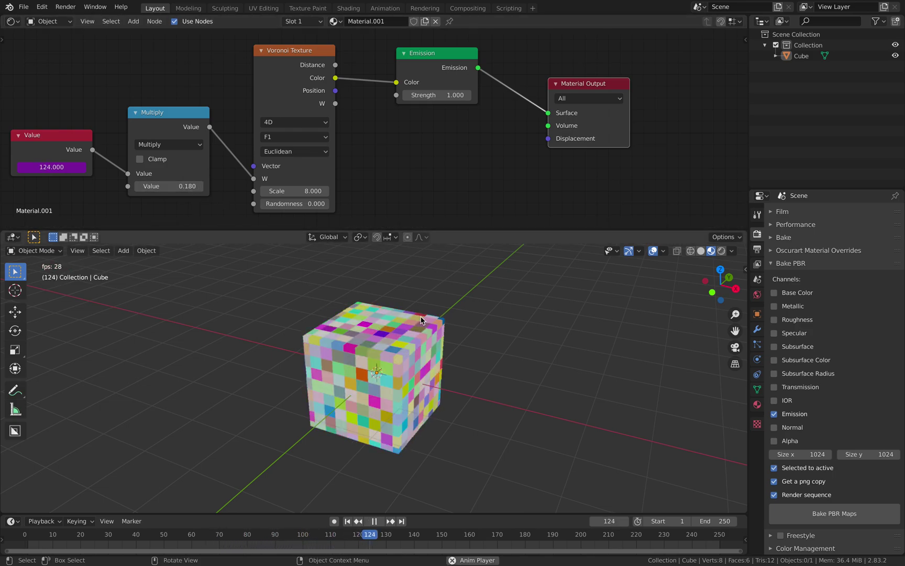
pyautogui.press('space')
pyautogui.moveTo(404, 343); pyautogui.dragTo(470, 336, button='middle')
pyautogui.hotkey('ctrl', 's')
pyautogui.keyDown('shift'); pyautogui.moveTo(469, 336); pyautogui.dragTo(513, 334, button='middle'); pyautogui.keyUp('shift')
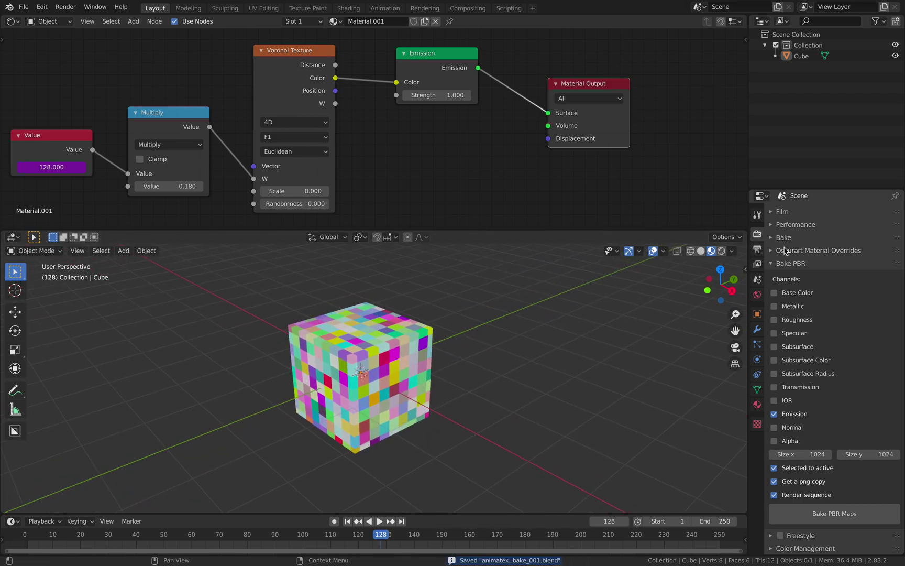
# Set both the Render and Viewport sampling to 1 in the Cycles render settings and save the file.
pyautogui.scroll(2, 790, 252)
pyautogui.scroll(8, 790, 252)
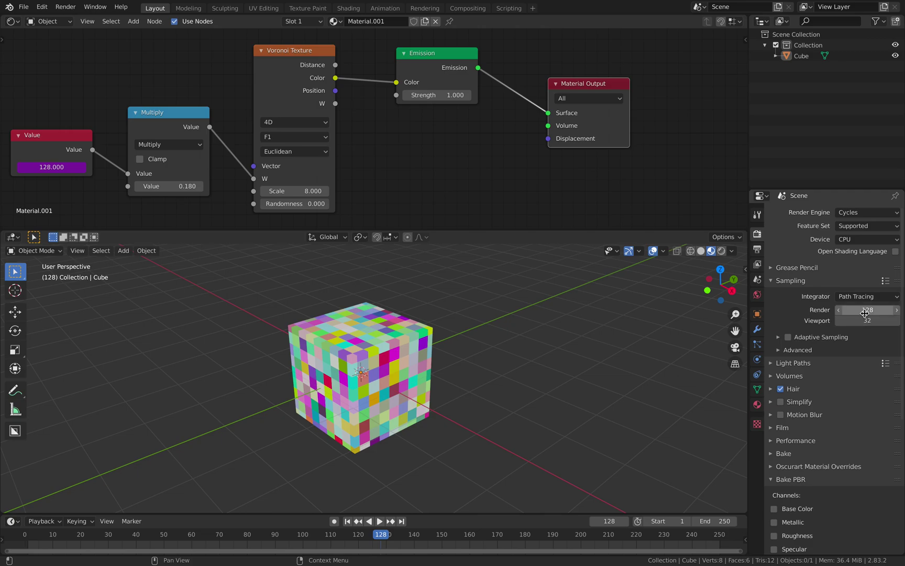
pyautogui.moveTo(865, 309); pyautogui.dragTo(865, 320)
pyautogui.write('1')
pyautogui.press('Return')
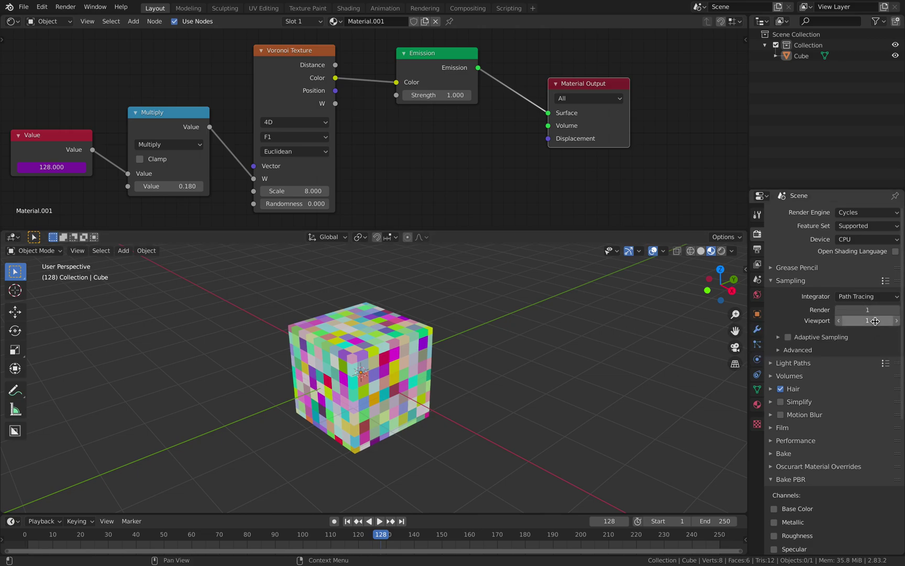
pyautogui.hotkey('ctrl', 's')
# Turn off Selected to active and bake the selected cube's Emission map as a sequence with Bake PBR Maps.
pyautogui.moveTo(638, 351); pyautogui.dragTo(433, 345, button='middle')
pyautogui.scroll(-10, 867, 421)
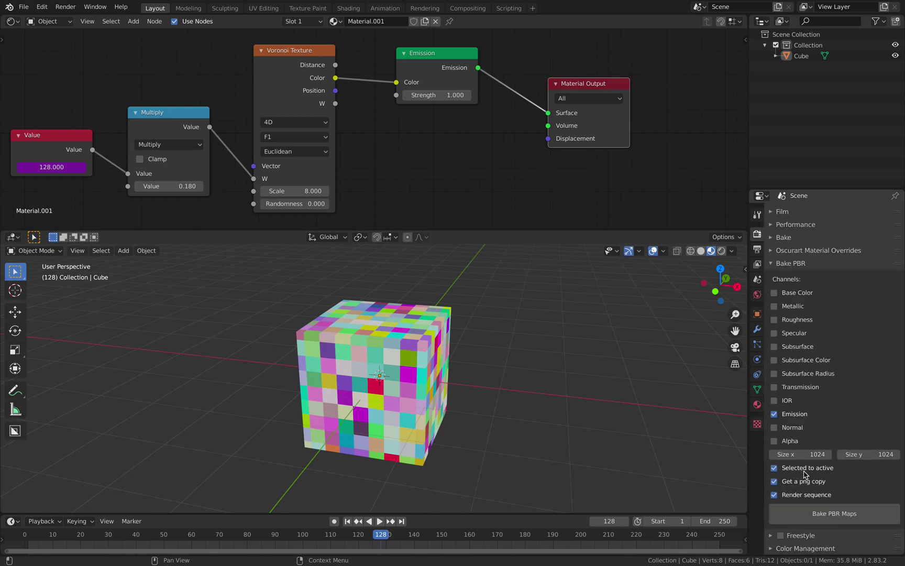
pyautogui.click(401, 333)
pyautogui.moveTo(400, 333); pyautogui.dragTo(479, 354, button='middle')
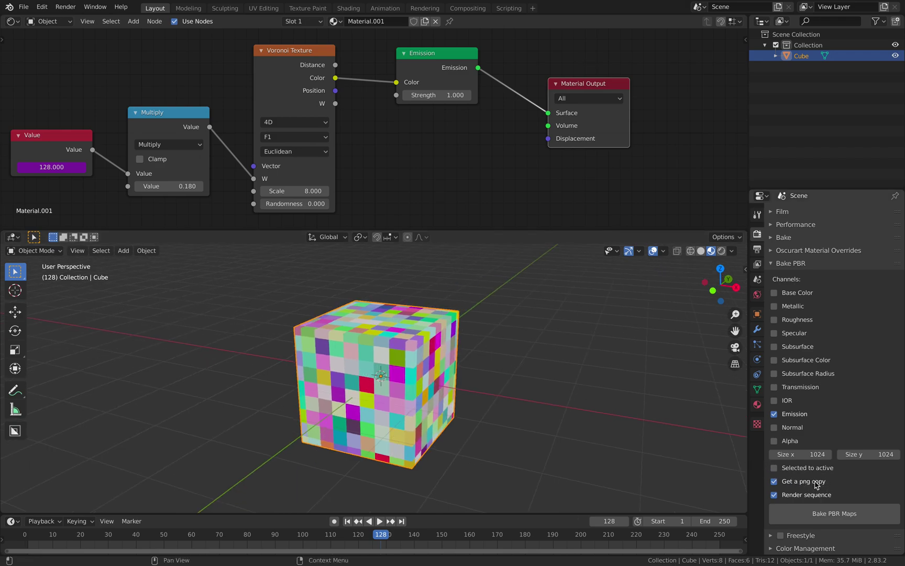
pyautogui.click(816, 516)
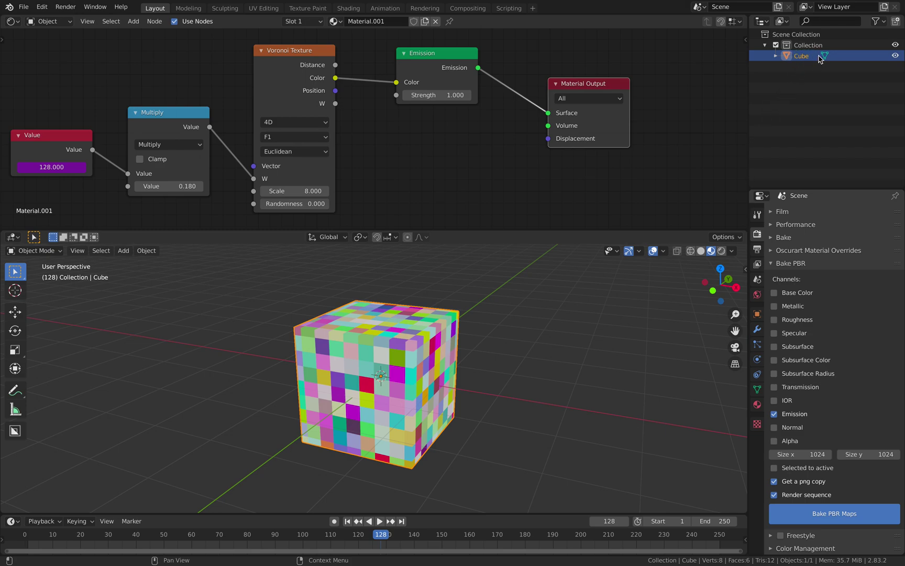
# Switch to the desktop in Finder and open the IMAGES folder that receives the baked maps.
pyautogui.hotkey('ctrl', 'Left')
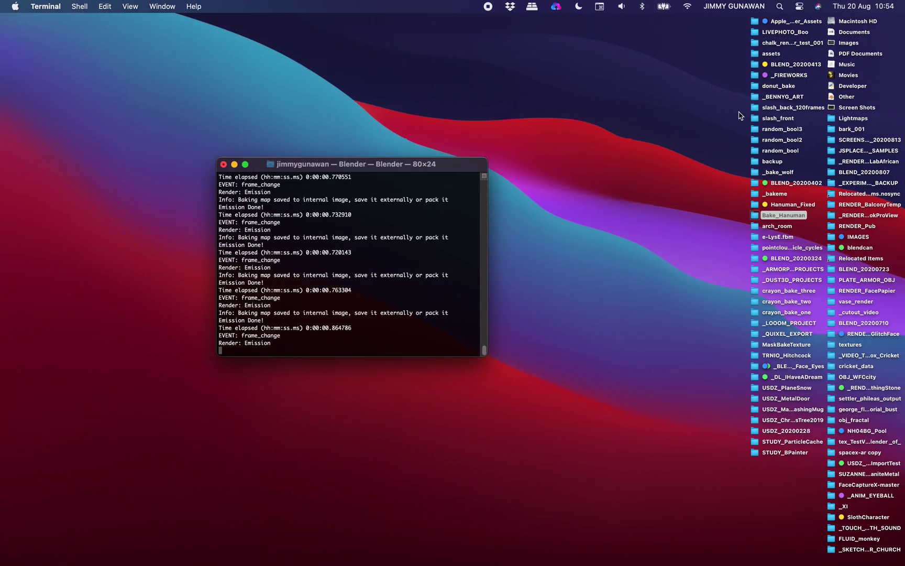
pyautogui.click(785, 106)
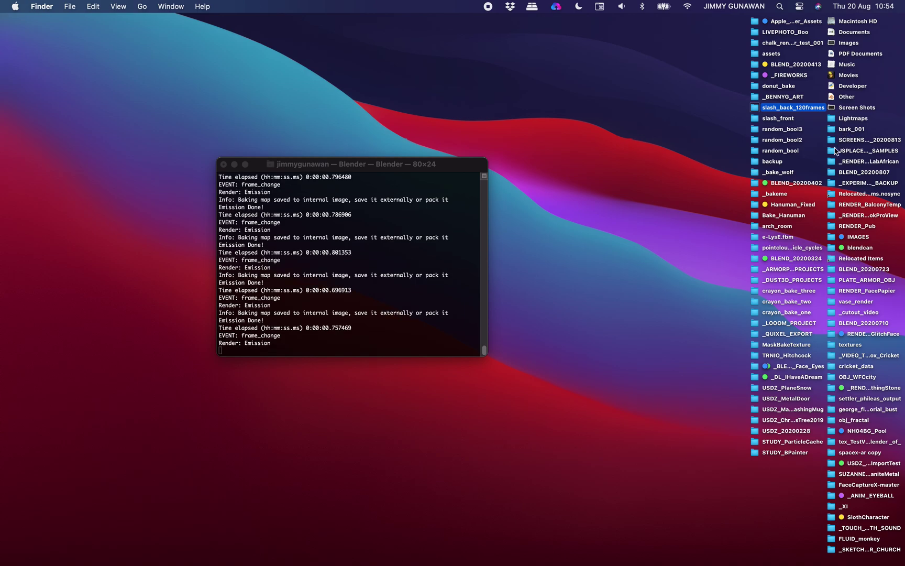
pyautogui.click(851, 237)
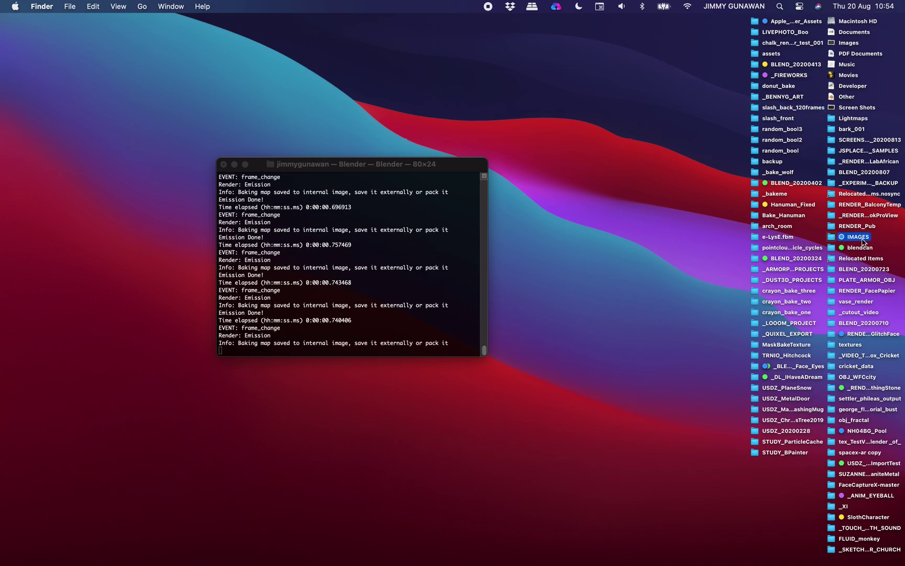
pyautogui.doubleClick(859, 239)
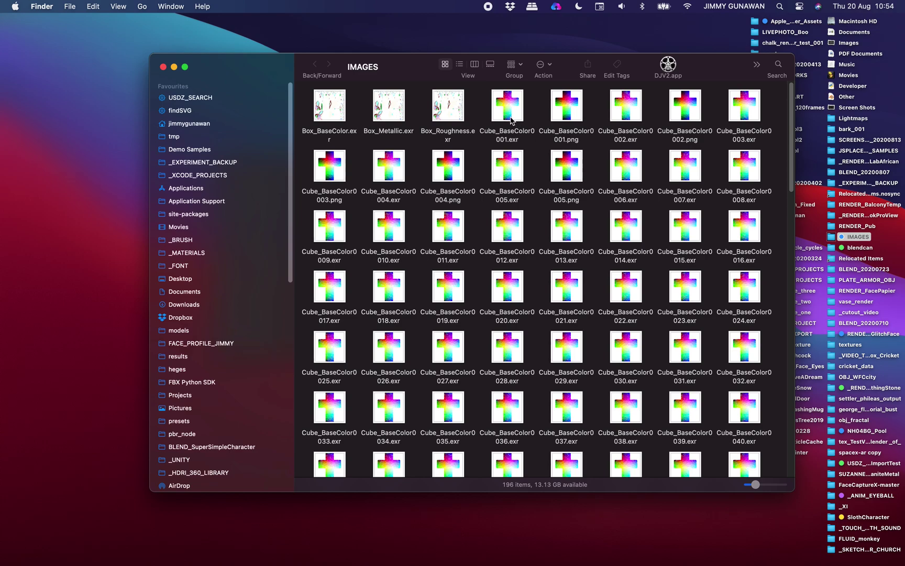
# Show the IMAGES folder as a list sorted by Date Modified, newest first.
pyautogui.click(511, 120)
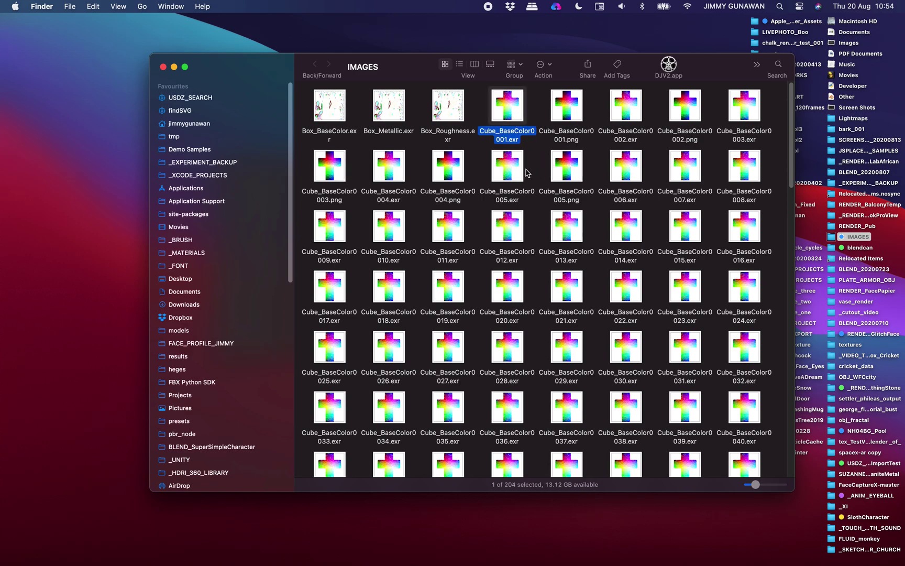
pyautogui.click(459, 63)
pyautogui.click(589, 88)
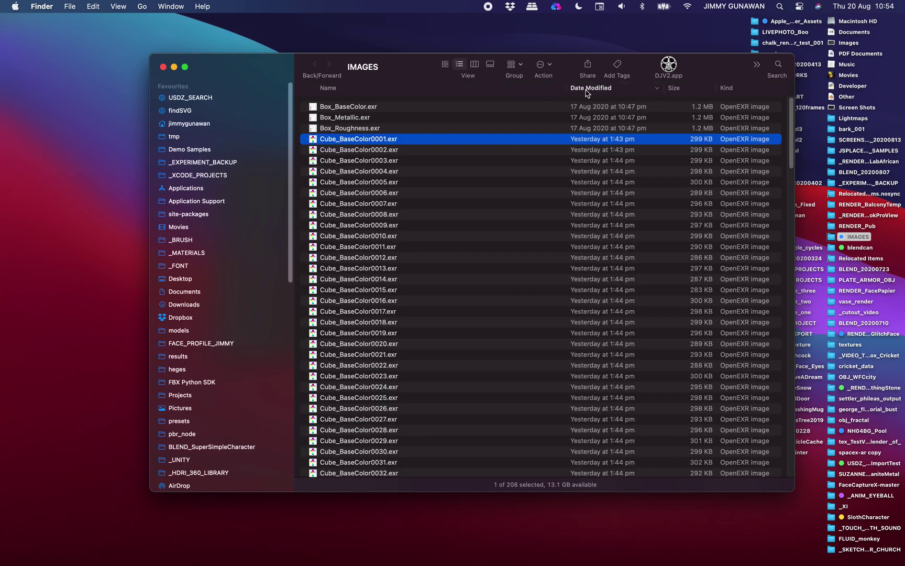
pyautogui.moveTo(795, 374); pyautogui.dragTo(787, 126)
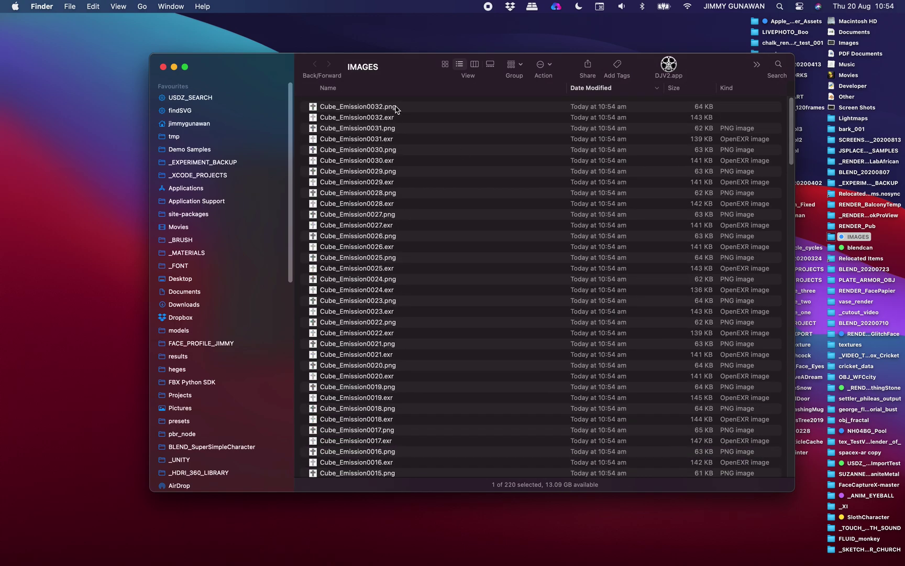
# Preview the baked emission frames Cube_Emission0032.png and Cube_Emission0033.exr and compare their patterns.
pyautogui.click(401, 128)
pyautogui.press('space')
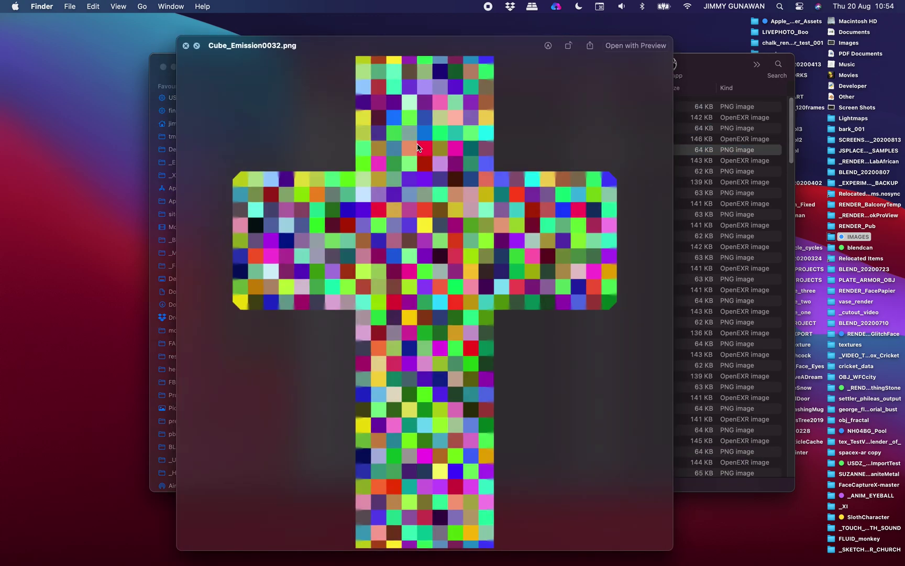
pyautogui.press('Up')
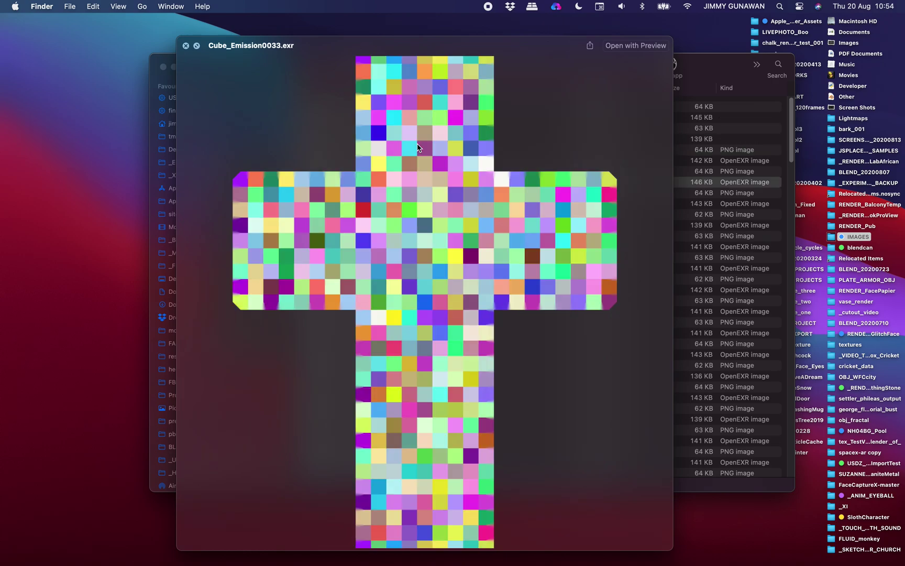
pyautogui.press('Up')
pyautogui.press('Up')
pyautogui.press('Down')
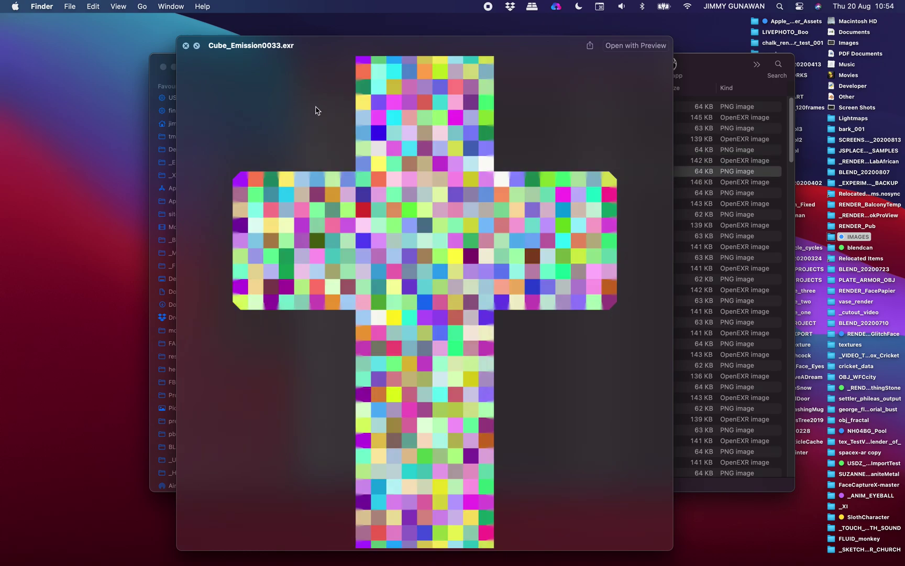
# Preview the newly baked frames Cube_Emission0040.png and Cube_Emission0040.exr and compare their colours.
pyautogui.press('Down')
pyautogui.press('space')
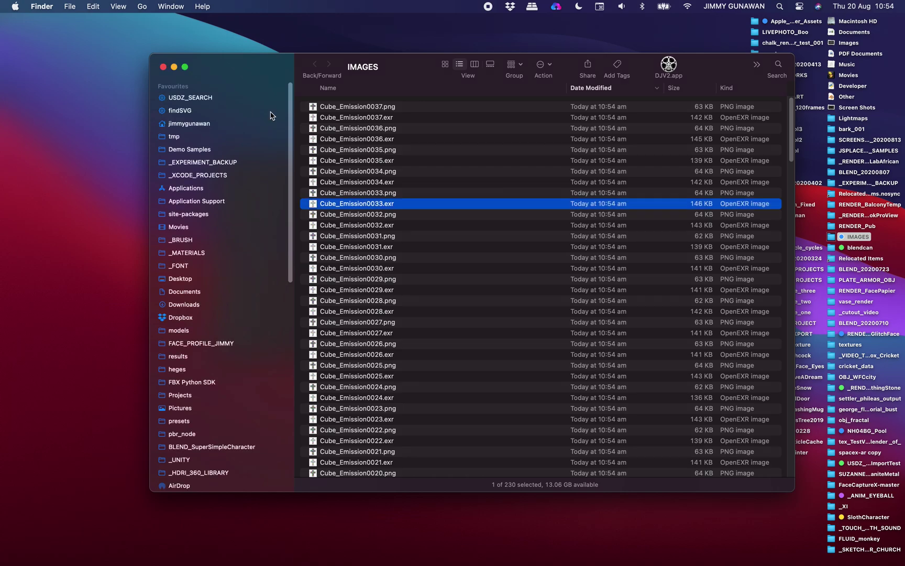
pyautogui.click(392, 130)
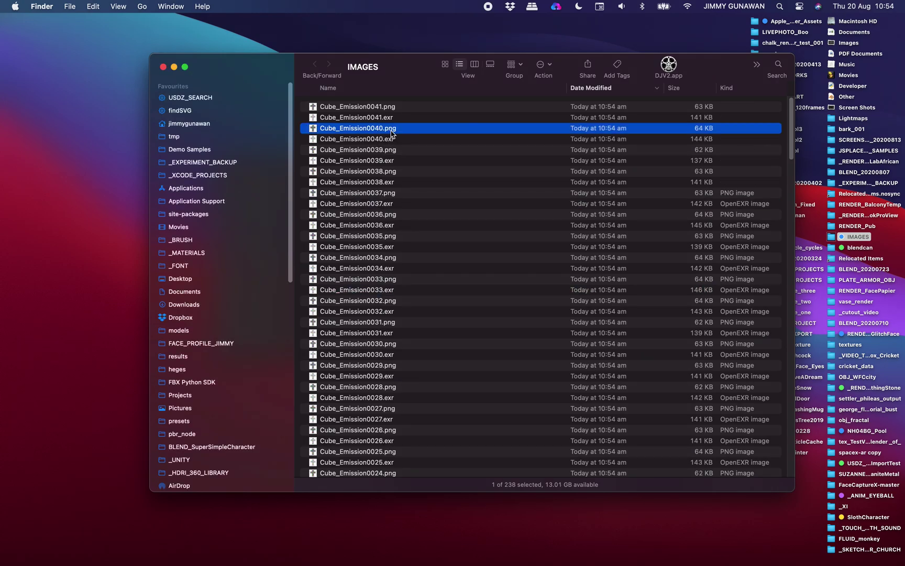
pyautogui.press('space')
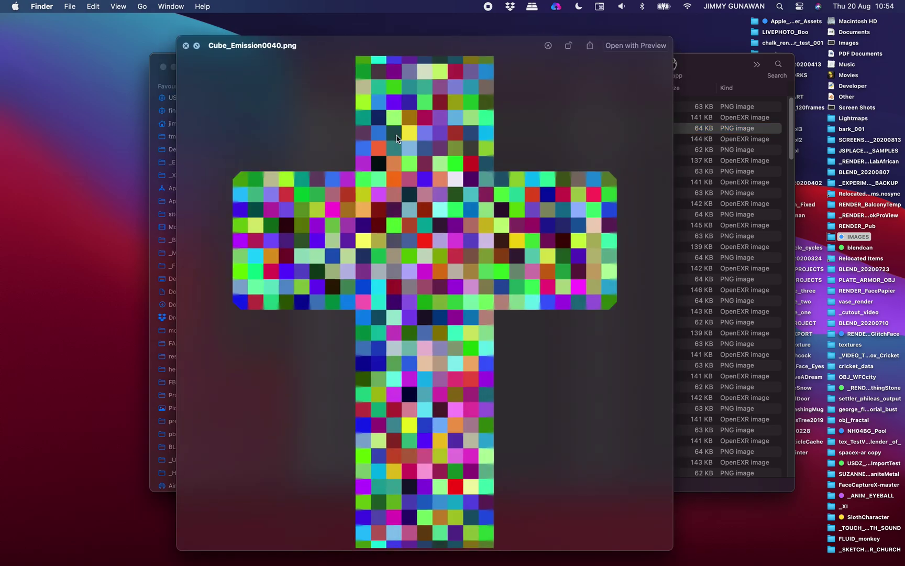
pyautogui.click(186, 46)
pyautogui.press('Down')
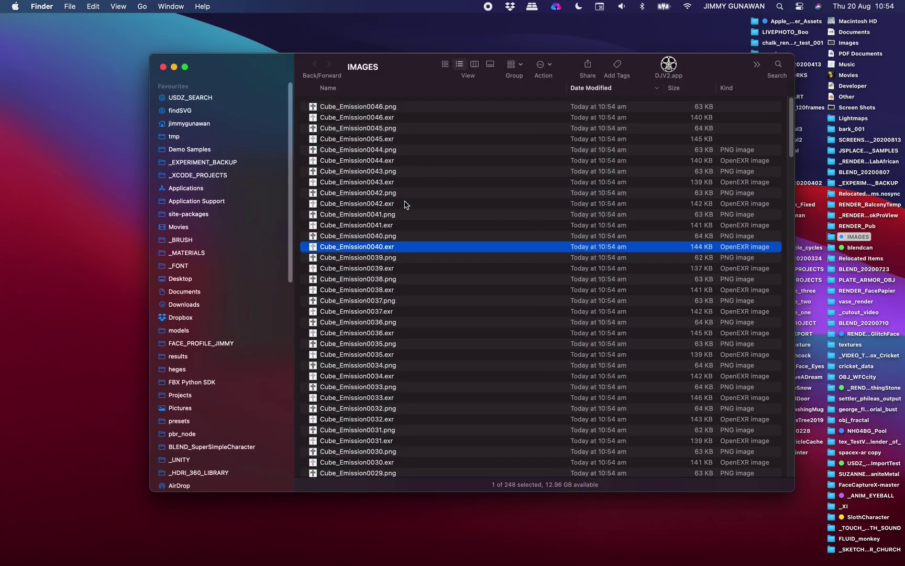
pyautogui.press('space')
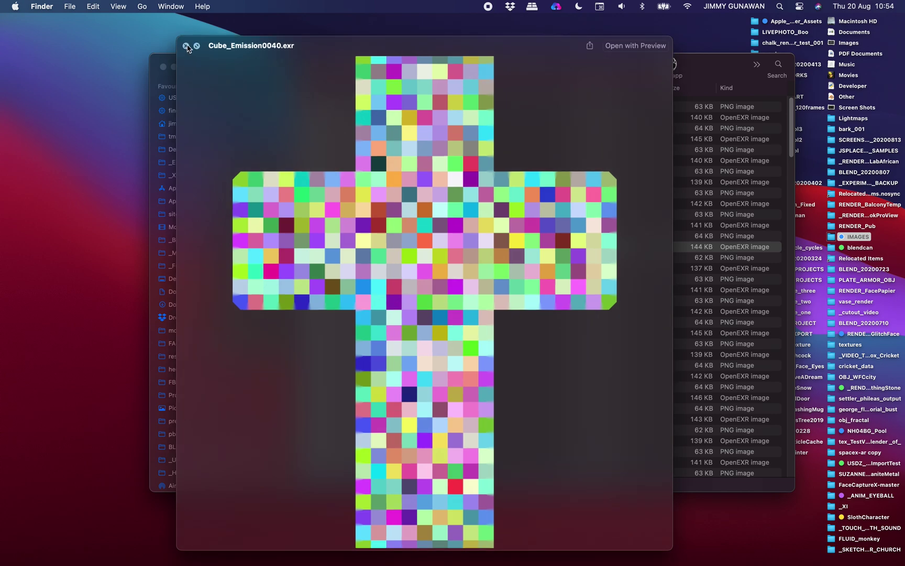
# Abort the running bake by closing Blender's Terminal session, and relaunch Blender from the Finder window.
pyautogui.hotkey('ctrl', 'Right')
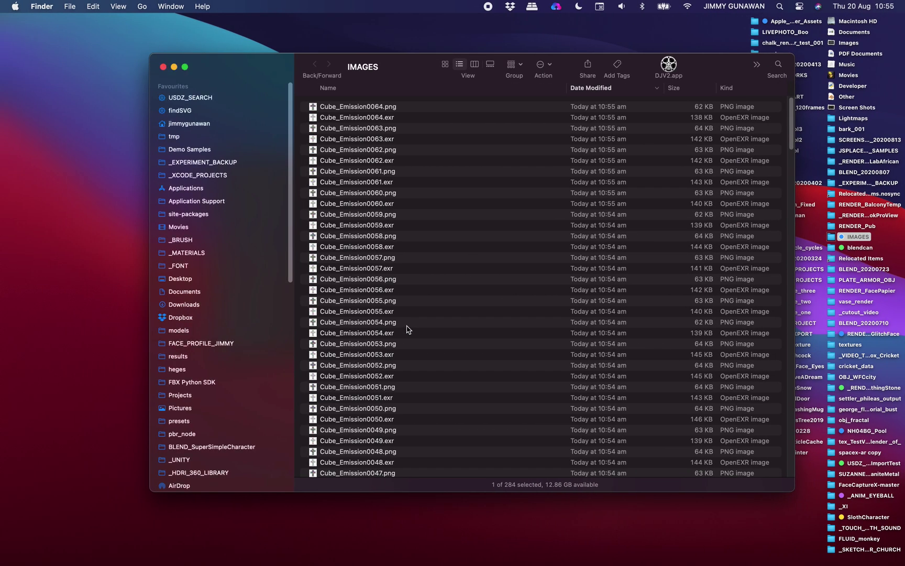
pyautogui.hotkey('ctrl', 'Right')
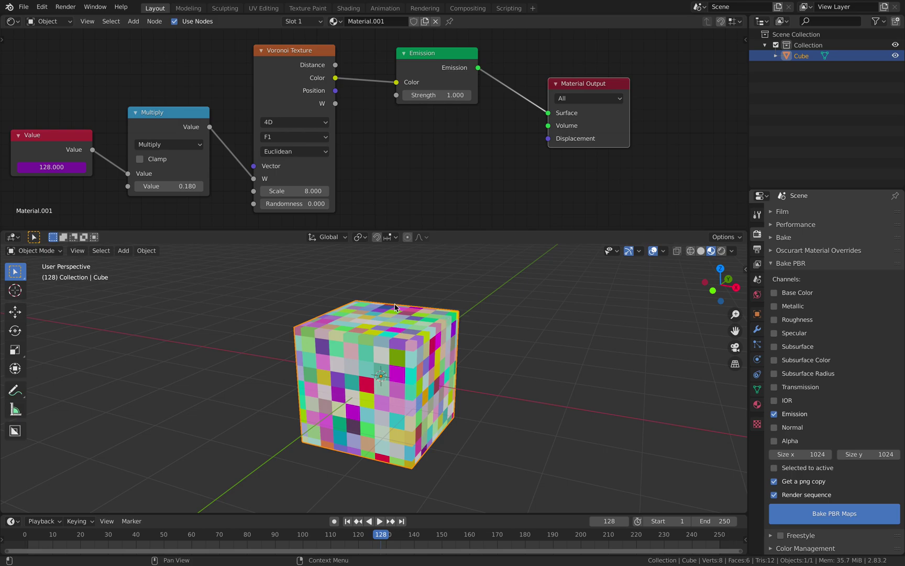
pyautogui.hotkey('ctrl', 'Left')
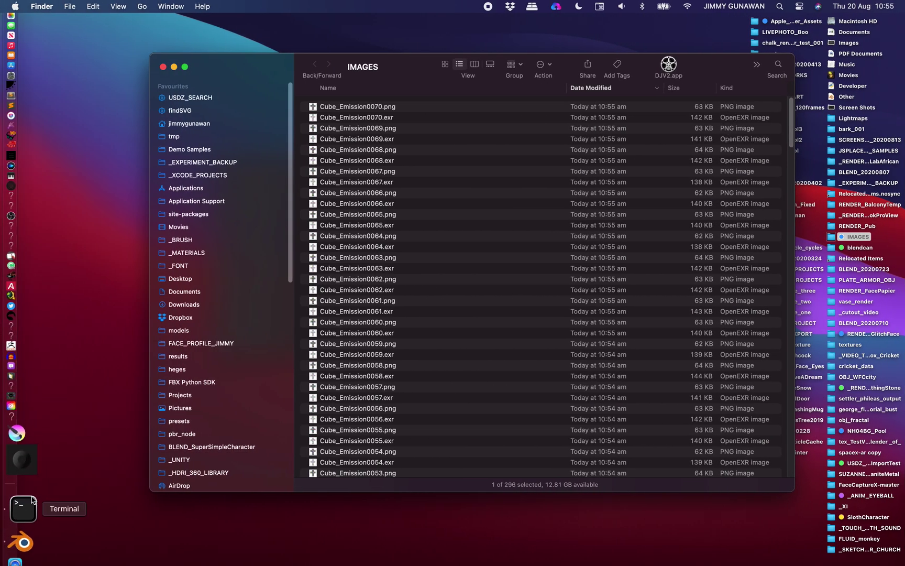
pyautogui.click(31, 501)
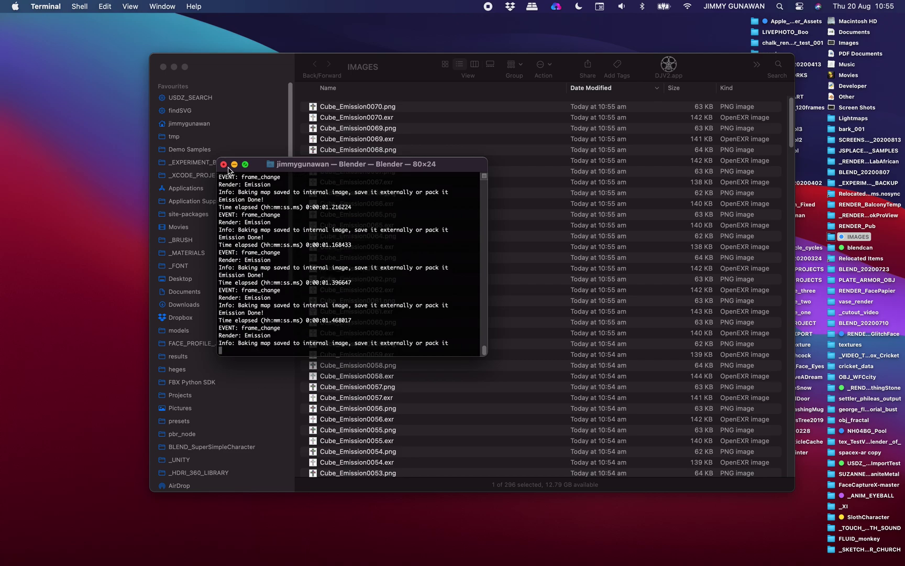
pyautogui.click(223, 164)
pyautogui.click(390, 303)
pyautogui.click(750, 70)
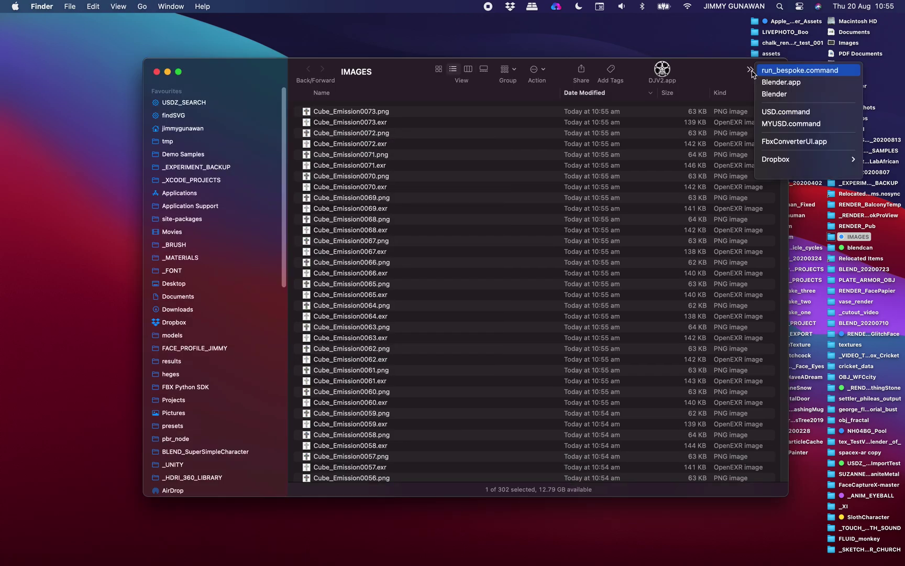
pyautogui.click(757, 95)
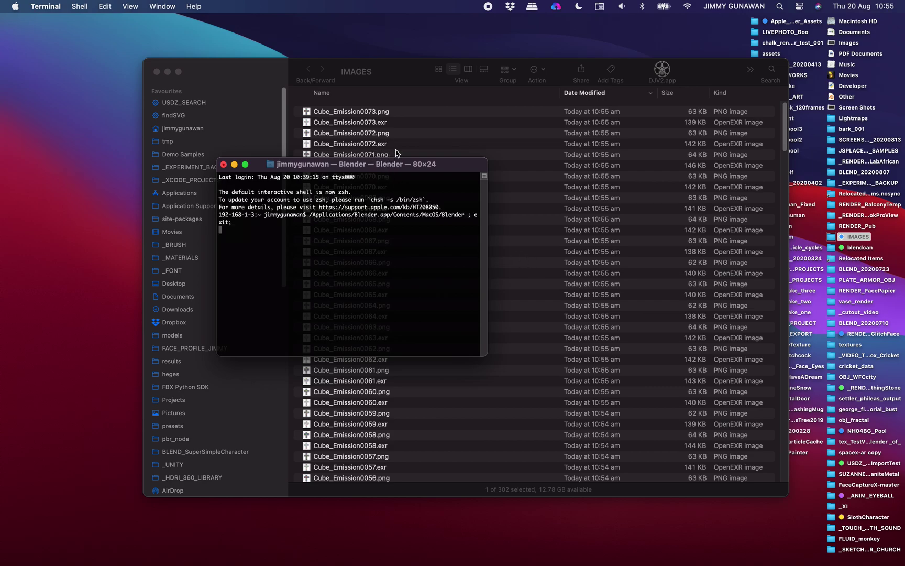
# Preview the baked frame Cube_Emission0067 in its PNG and EXR versions and compare their colours.
pyautogui.click(396, 150)
pyautogui.press('Up')
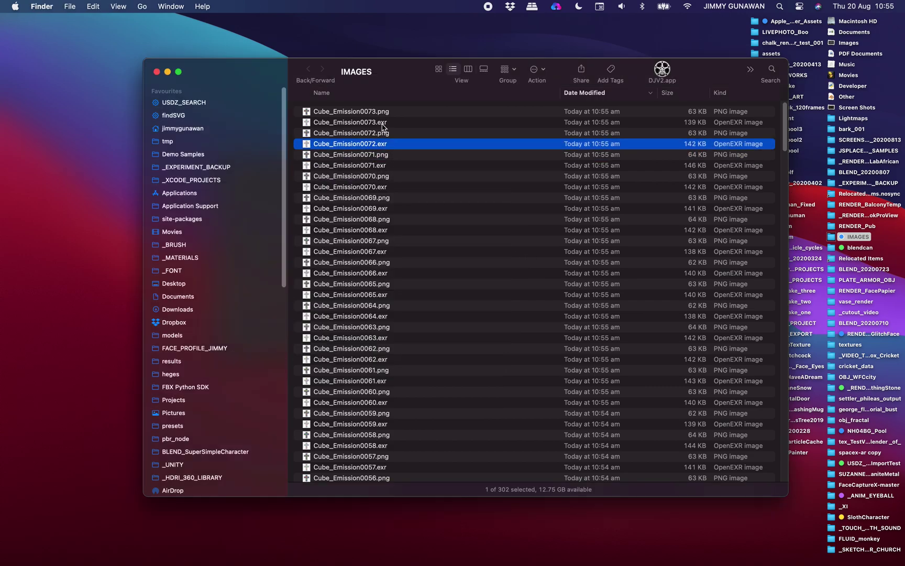
pyautogui.click(394, 253)
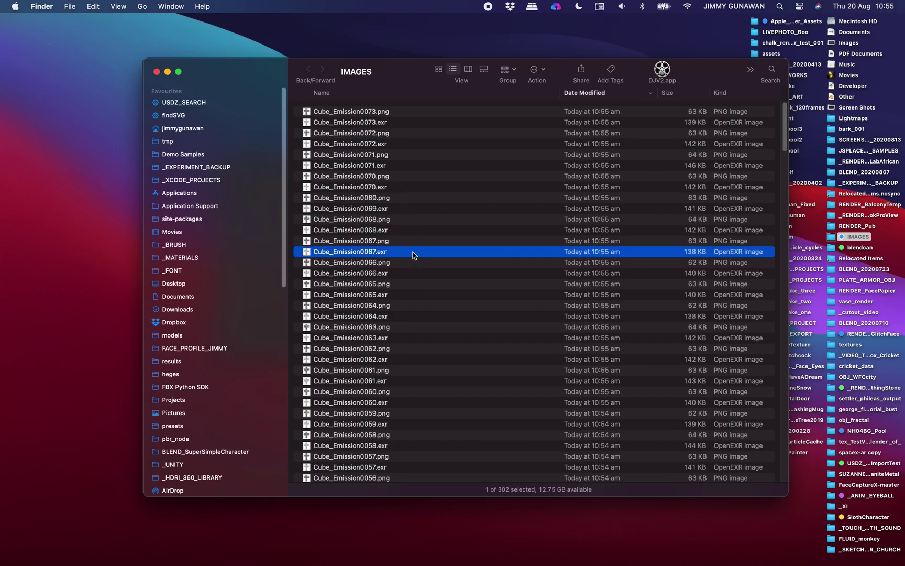
pyautogui.press('Up')
pyautogui.press('space')
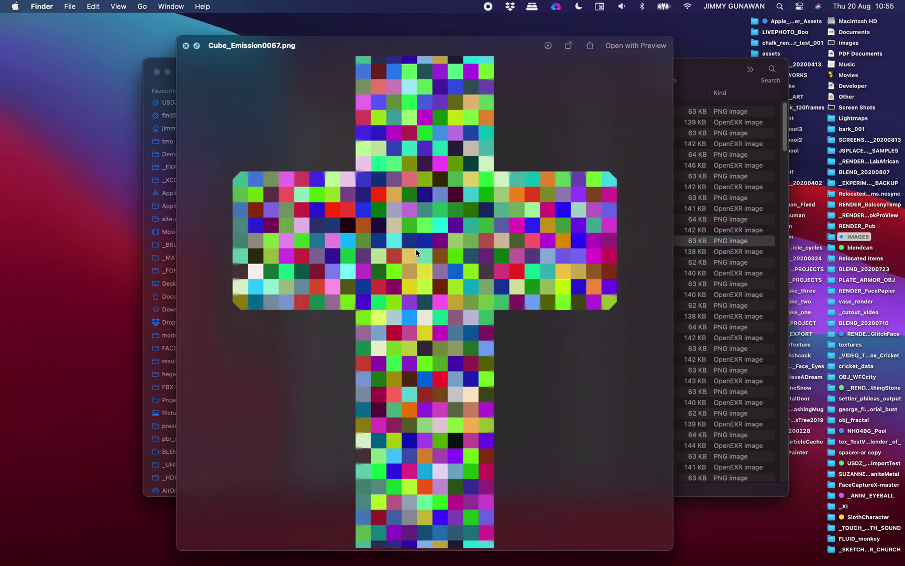
pyautogui.press('Down')
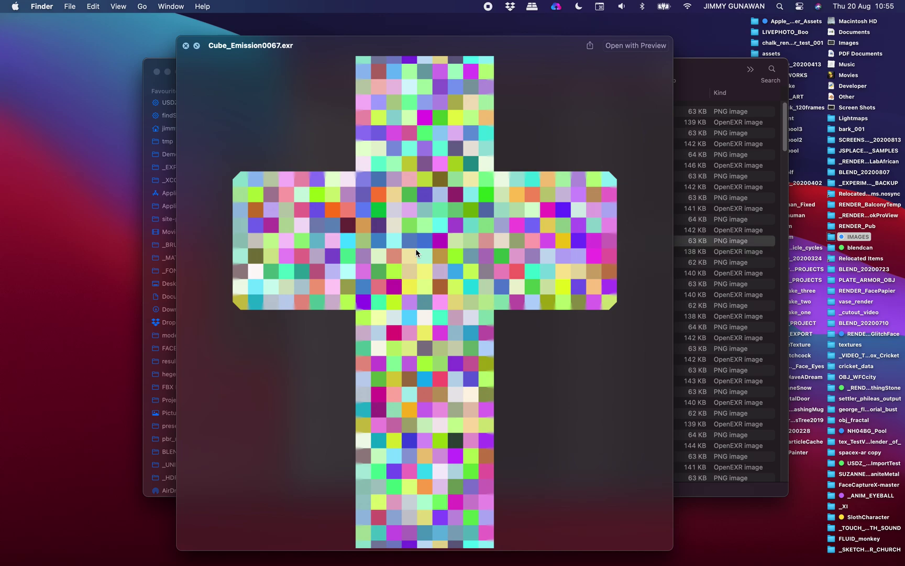
pyautogui.press('Up')
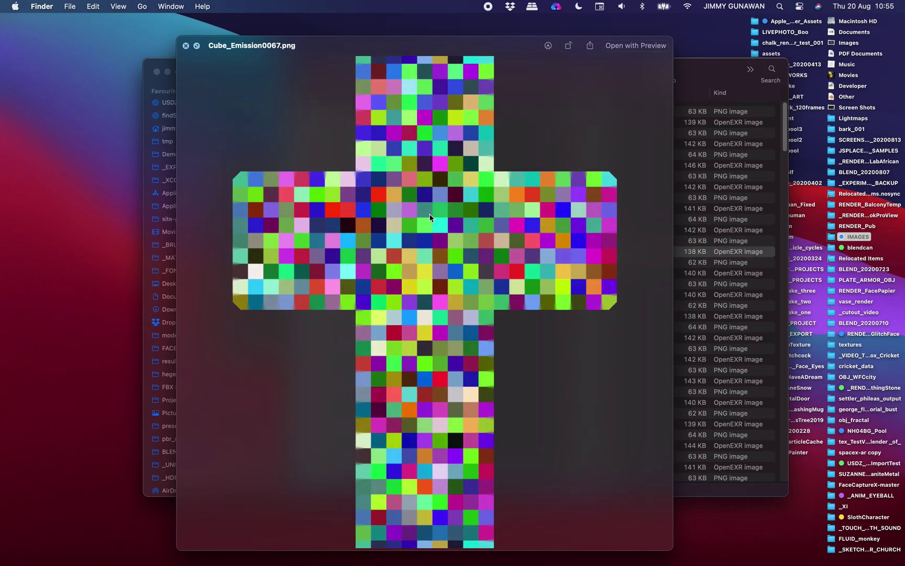
pyautogui.press('Up')
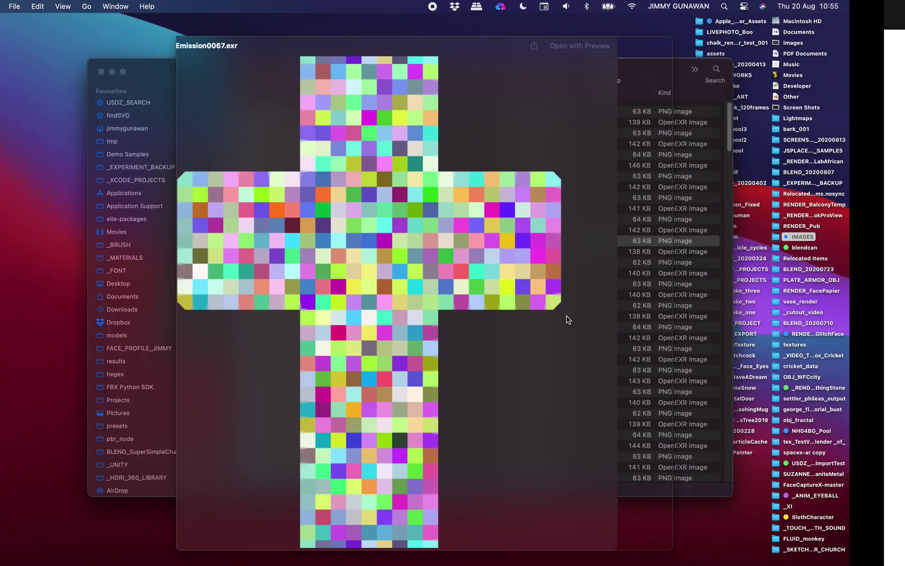
pyautogui.press('space')
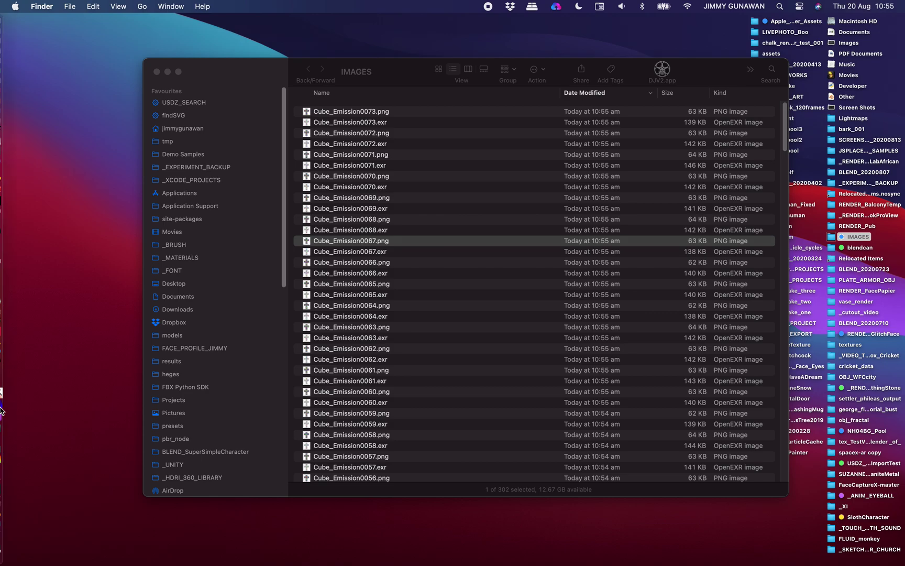
# Switch to the relaunched Blender, reopen the recent file animatex_texture_bake_001.blend and make the window full screen.
pyautogui.moveTo(1, 402)
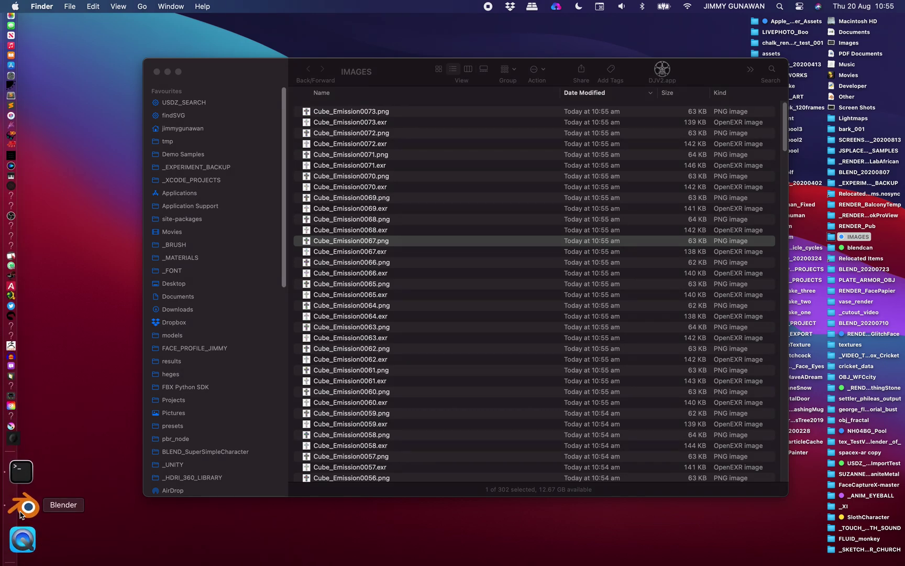
pyautogui.click(21, 511)
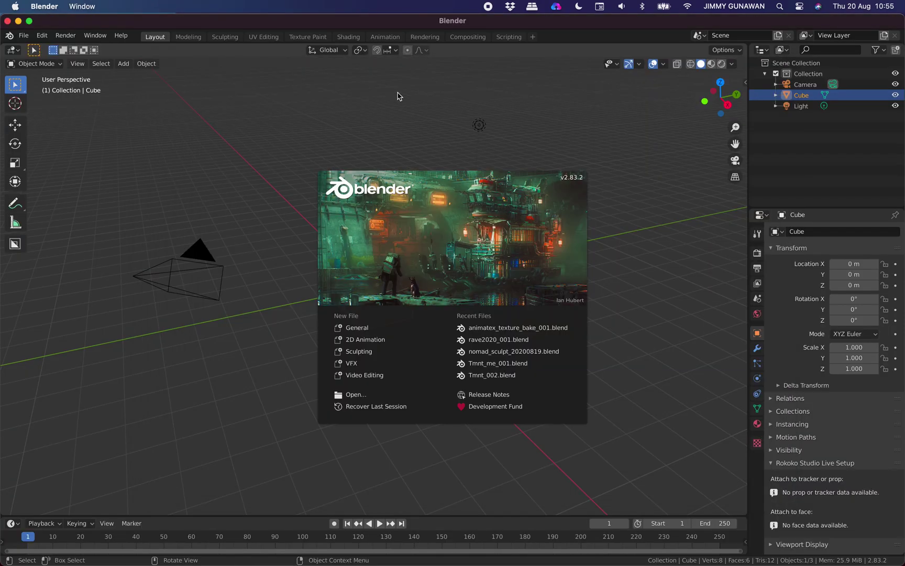
pyautogui.click(198, 101)
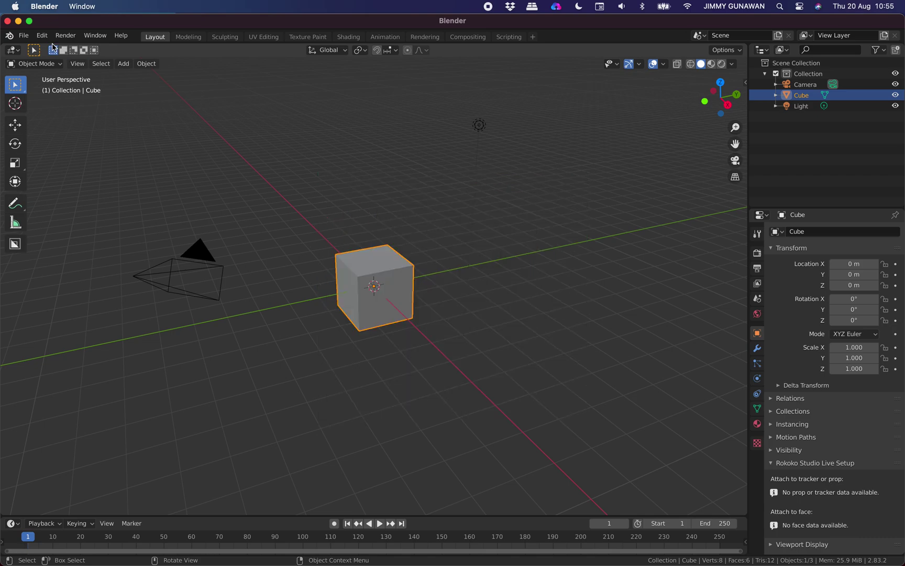
pyautogui.click(23, 35)
pyautogui.click(123, 74)
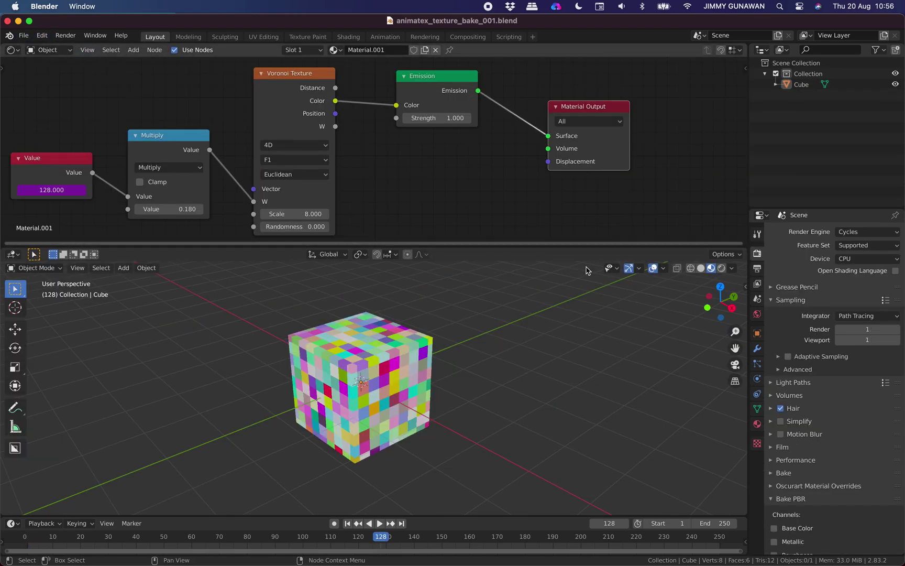
pyautogui.click(29, 21)
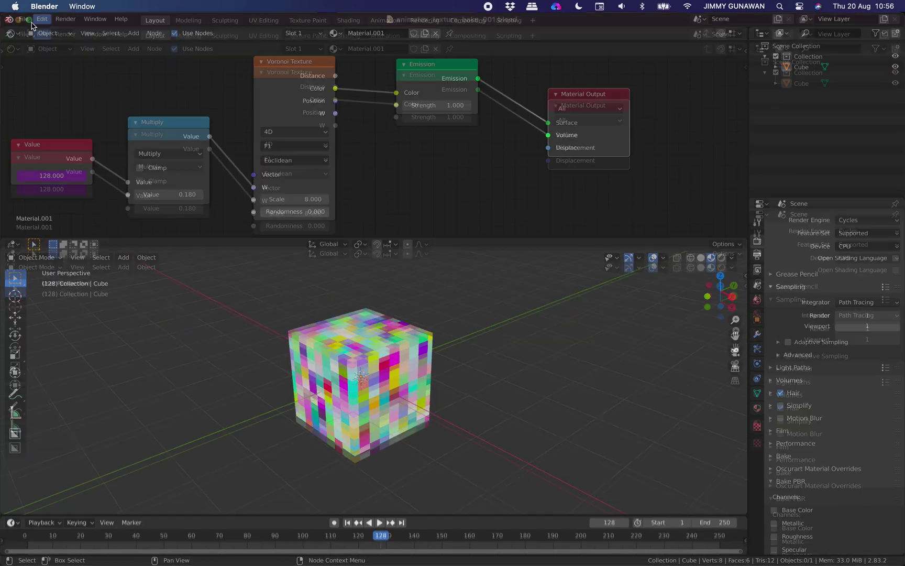
# Save the scene to the Desktop as a new version named animatex_texture_bake_002.blend.
pyautogui.click(23, 7)
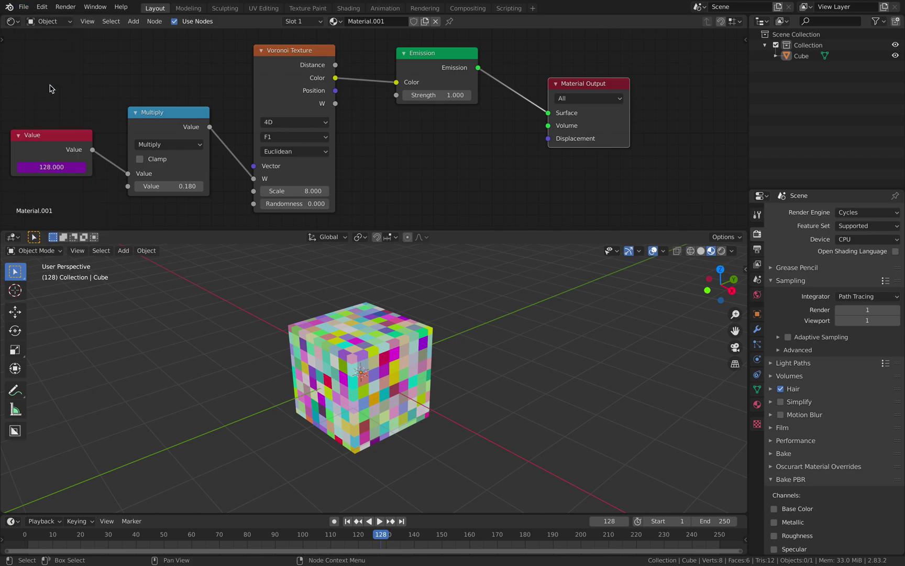
pyautogui.press('shift+super+s')
pyautogui.click(598, 499)
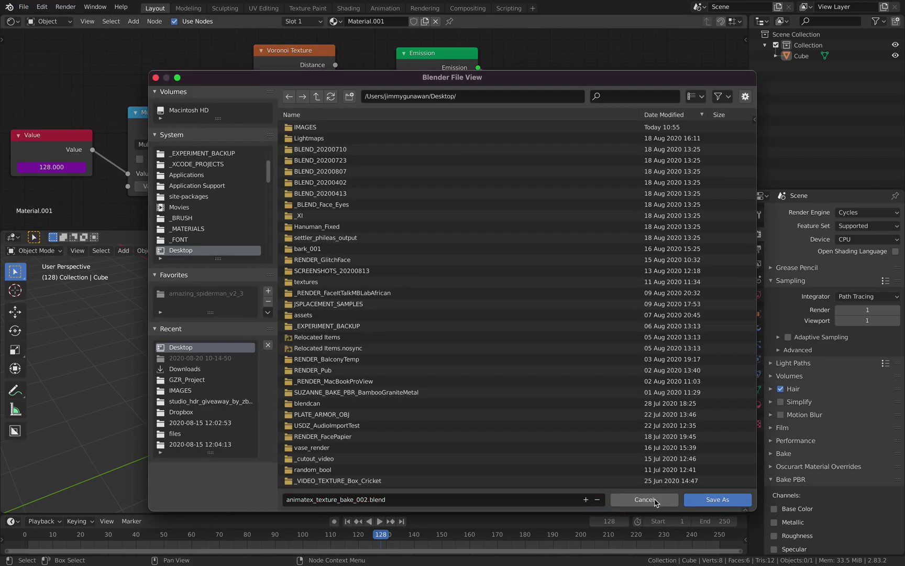
pyautogui.click(709, 500)
# Add a second mesh cube and move it beside the Voronoi-textured cube with a gap between them.
pyautogui.scroll(-4, 410, 335)
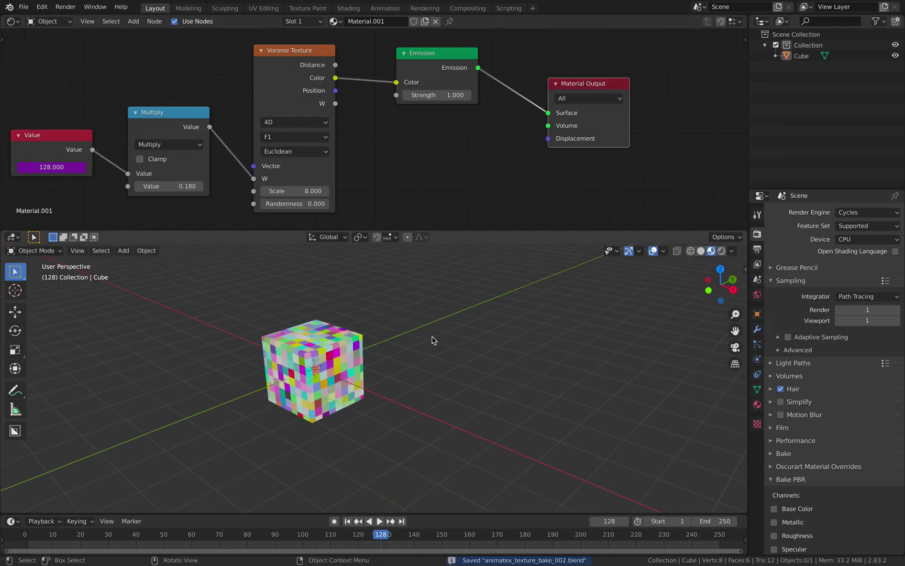
pyautogui.hotkey('shift', 'a')
pyautogui.moveTo(446, 341)
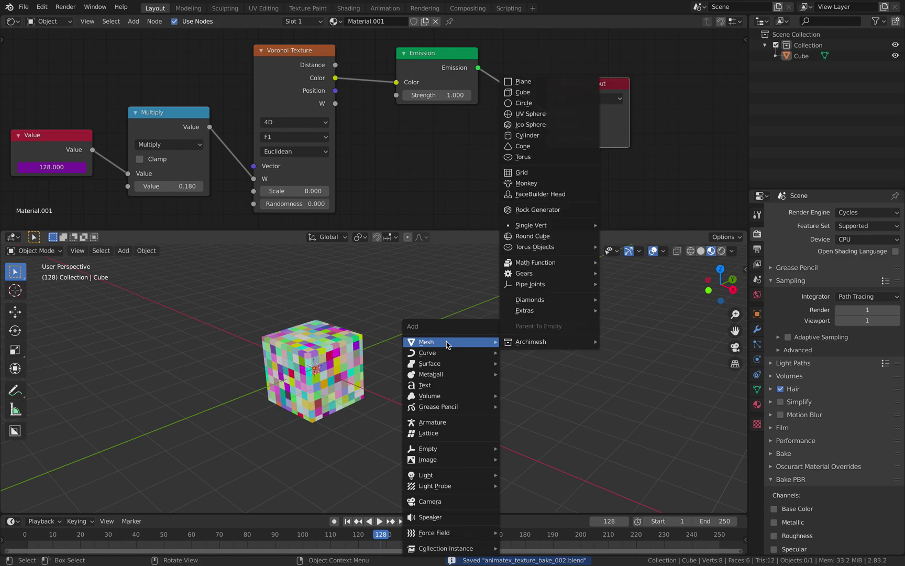
pyautogui.click(524, 93)
pyautogui.press('g')
pyautogui.click(492, 314)
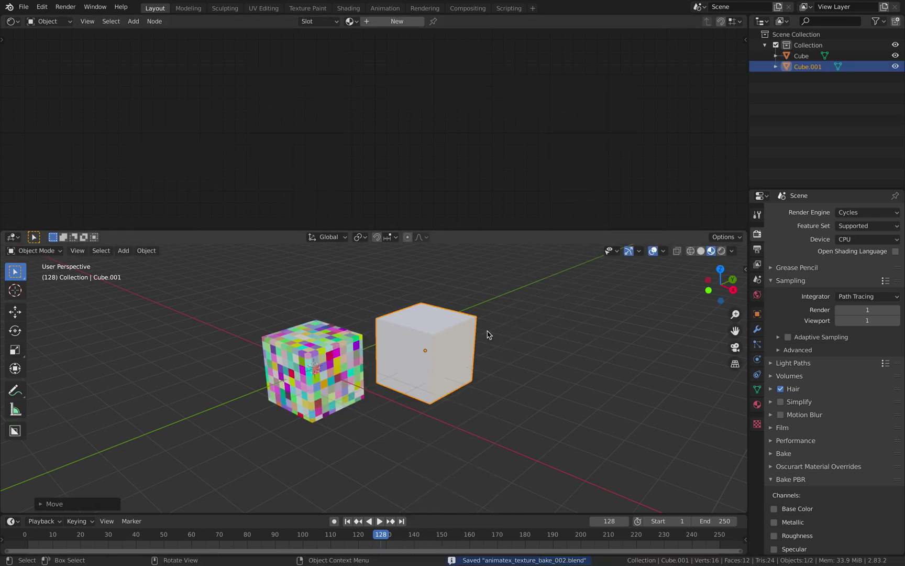
pyautogui.press('g')
pyautogui.click(506, 335)
# Start an Images as Planes import and set its material type to Shadeless.
pyautogui.click(757, 404)
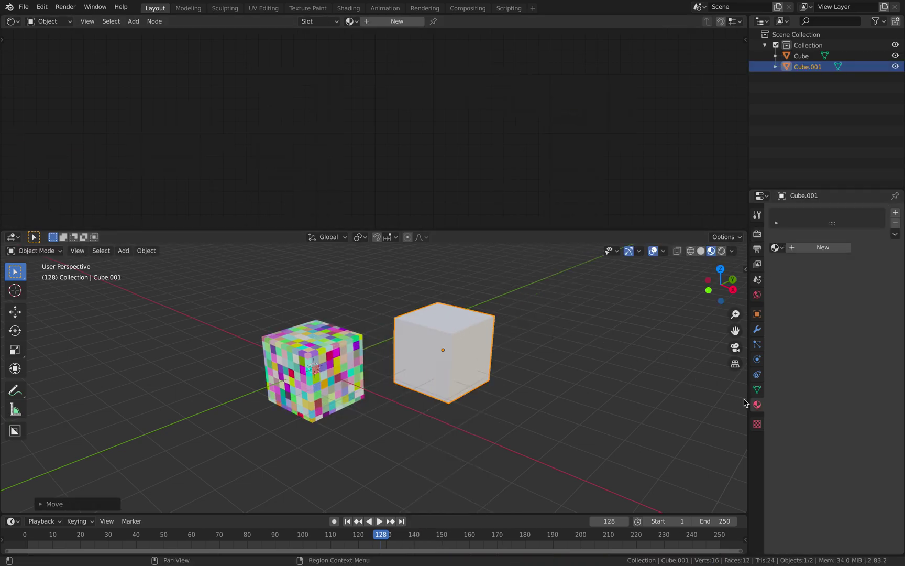
pyautogui.click(25, 8)
pyautogui.moveTo(63, 165)
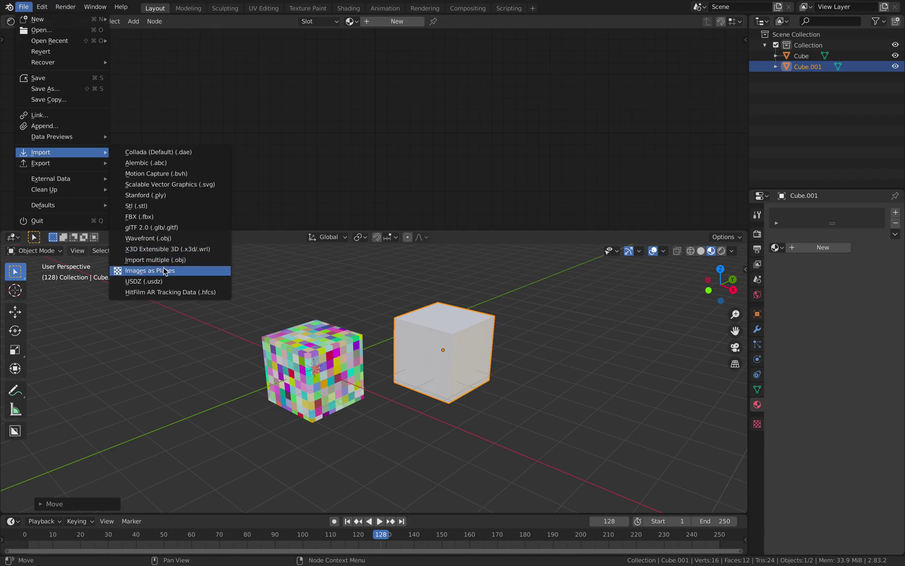
pyautogui.click(165, 271)
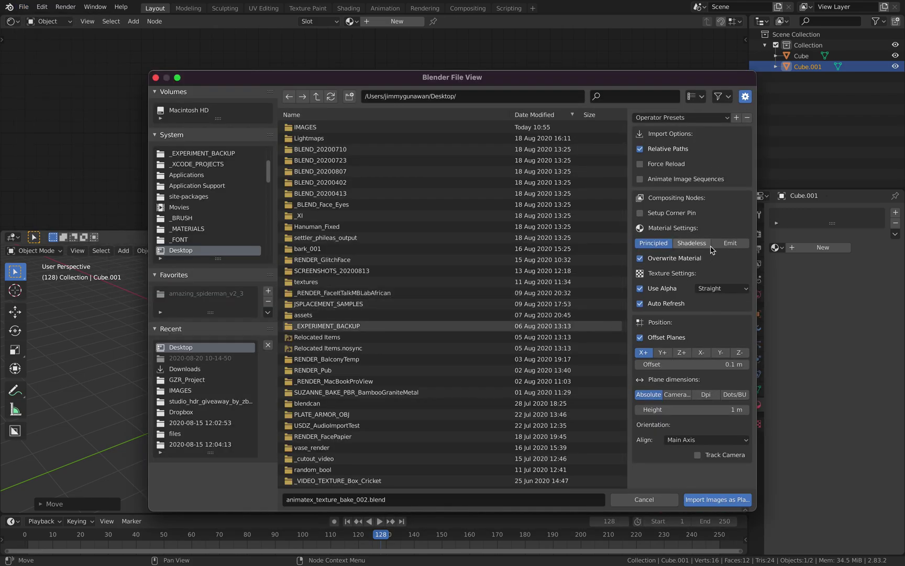
pyautogui.click(698, 244)
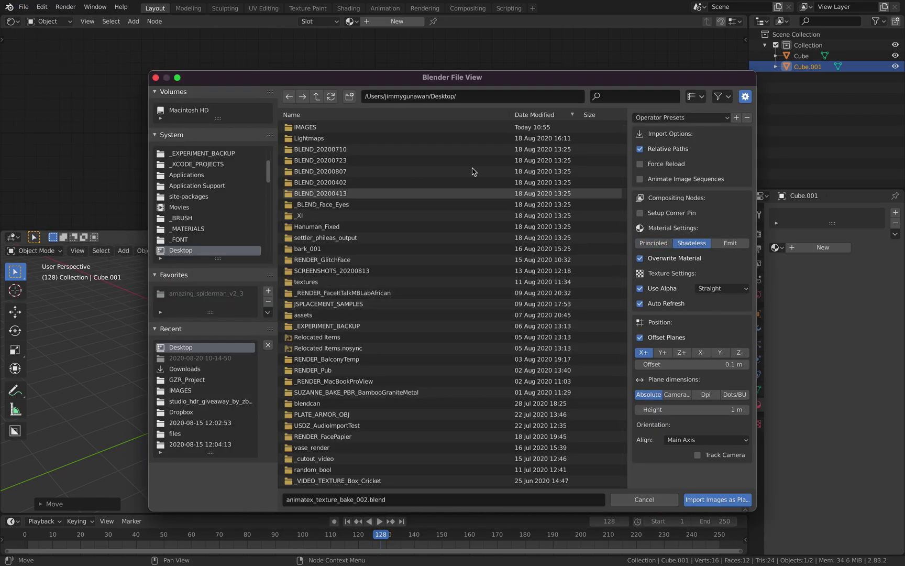
# Open the IMAGES folder, sort the files by name and select Cube_Emission0001.png to Cube_Emission0003.png.
pyautogui.doubleClick(386, 128)
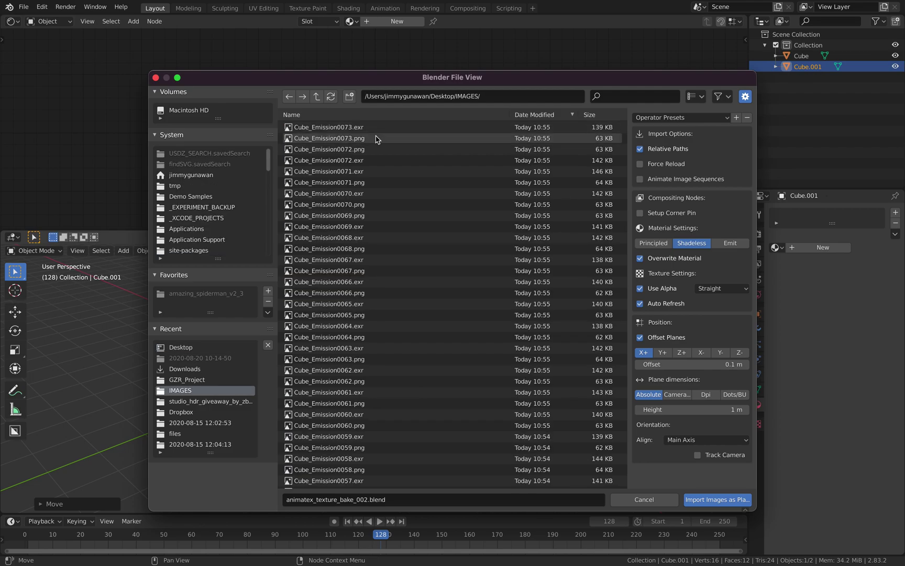
pyautogui.click(377, 139)
pyautogui.click(377, 115)
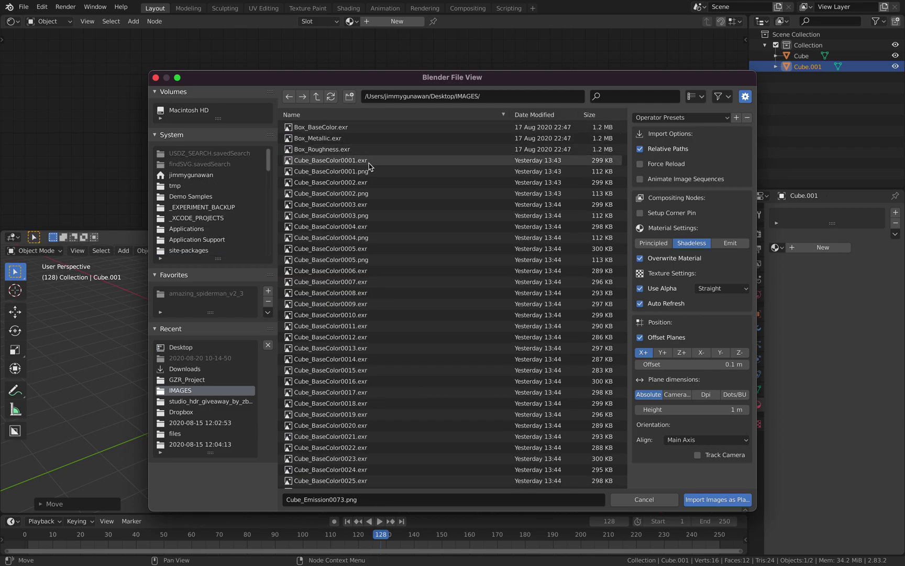
pyautogui.scroll(-5, 404, 244)
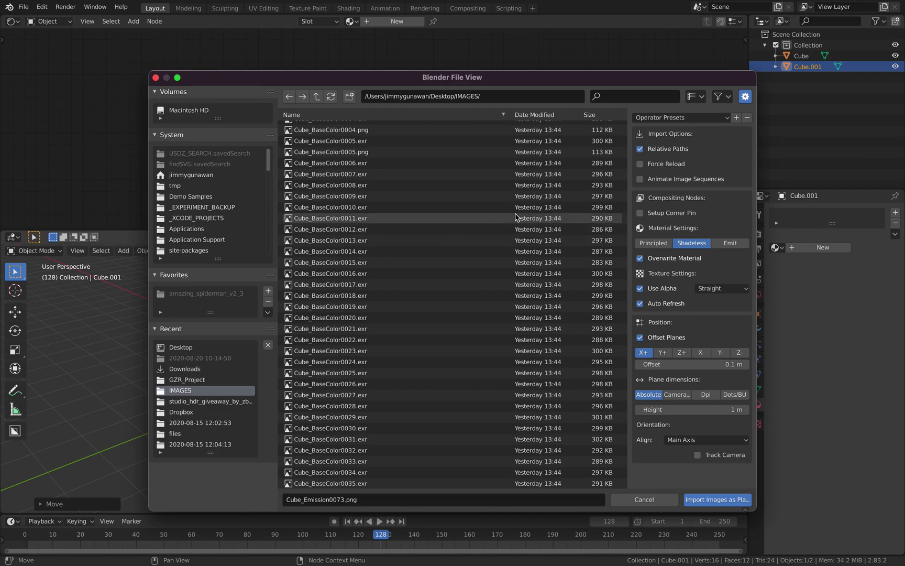
pyautogui.moveTo(624, 173); pyautogui.dragTo(628, 333)
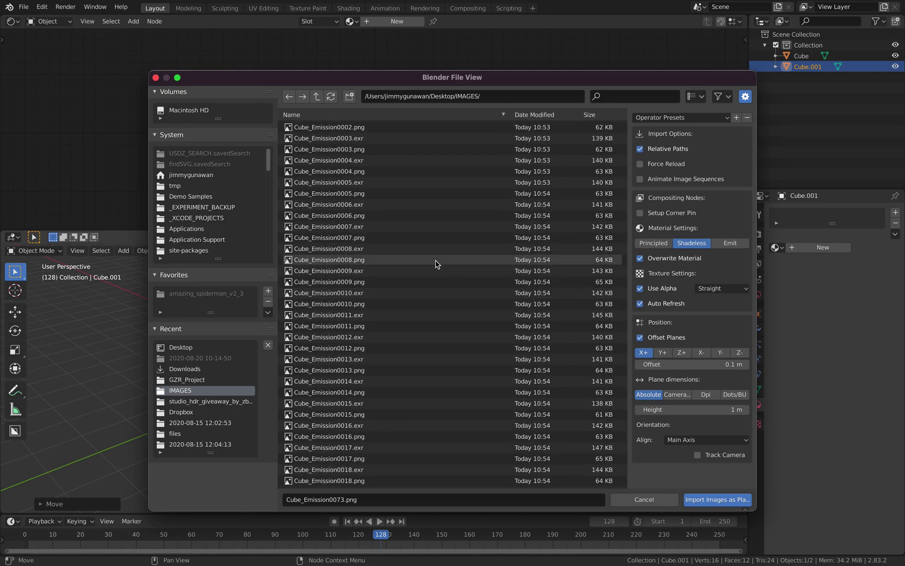
pyautogui.scroll(8, 436, 261)
pyautogui.click(374, 192)
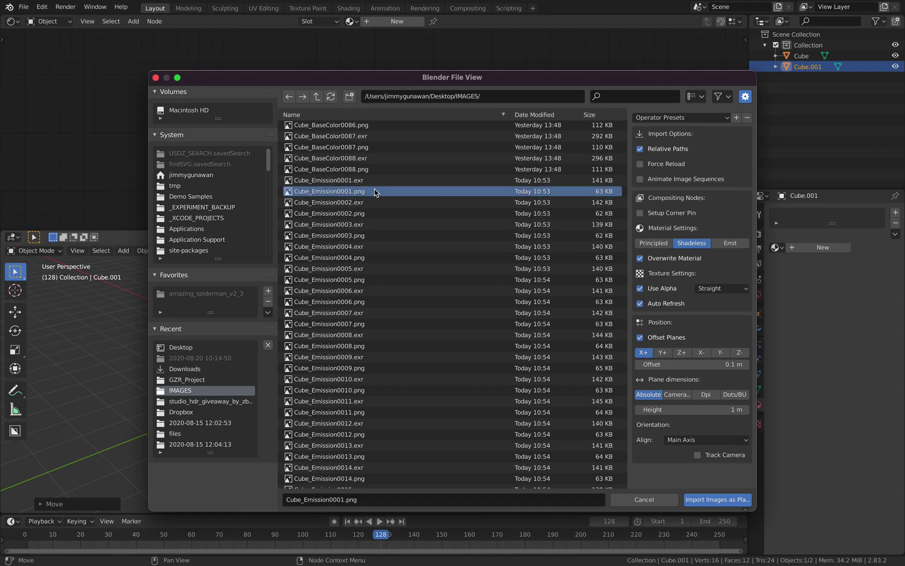
pyautogui.keyDown('shift'); pyautogui.click(371, 214); pyautogui.keyUp('shift')
pyautogui.keyDown('shift'); pyautogui.click(370, 236); pyautogui.keyUp('shift')
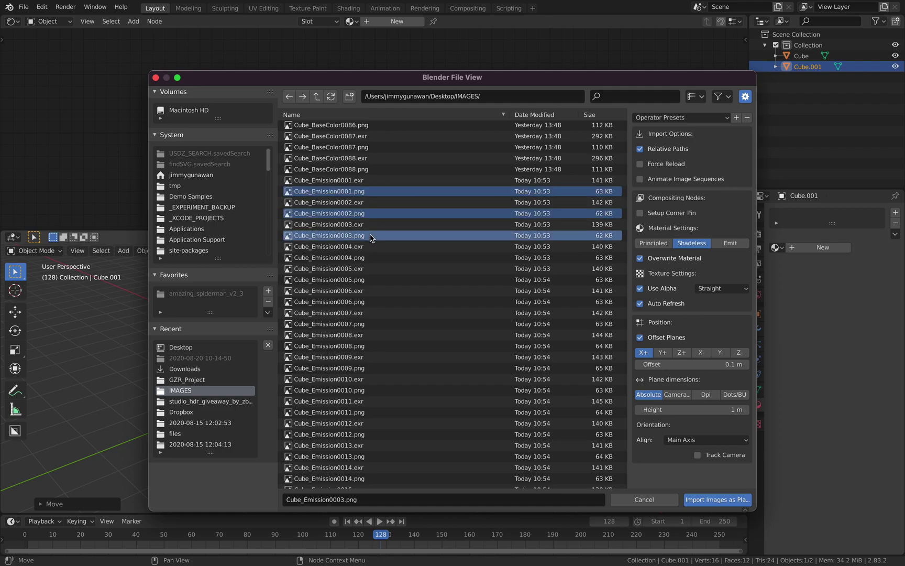
# Try to filter the IMAGES folder by adding the pattern Cube_Emission* to its path.
pyautogui.click(504, 96)
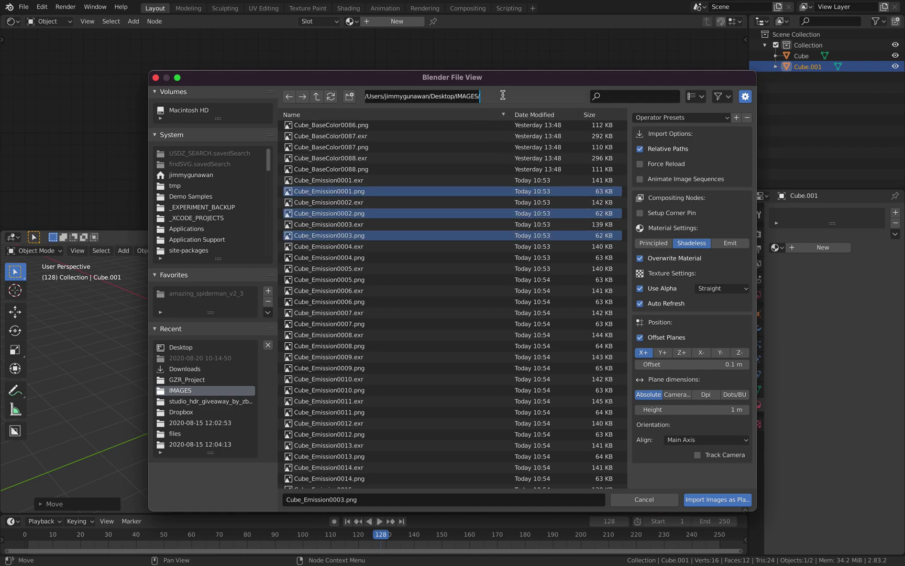
pyautogui.click(508, 96)
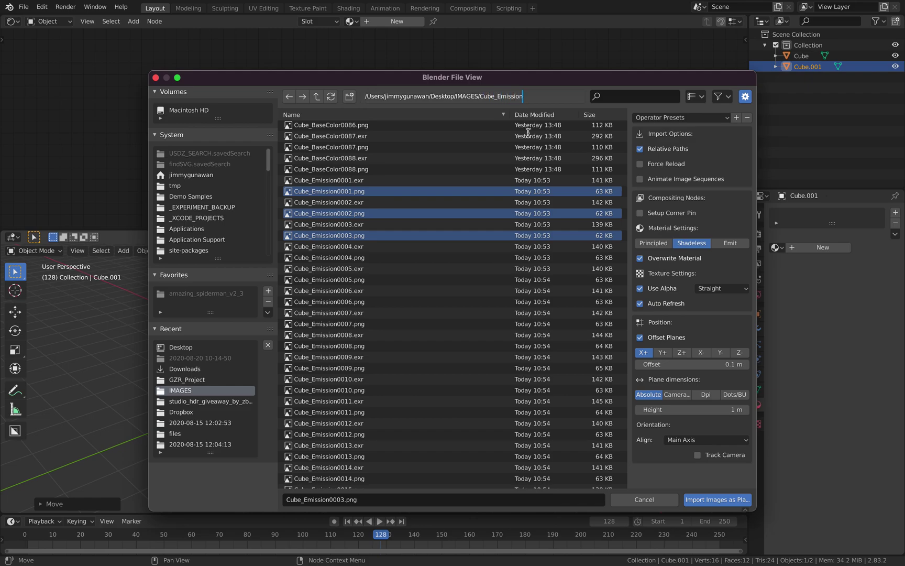
pyautogui.write('Cube_Emission*')
pyautogui.press('Return')
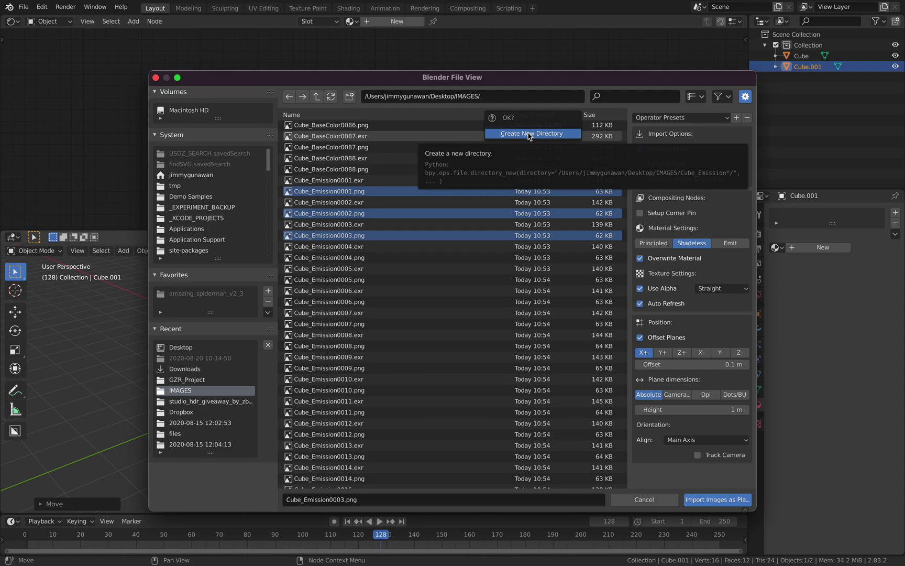
pyautogui.click(521, 97)
pyautogui.click(522, 98)
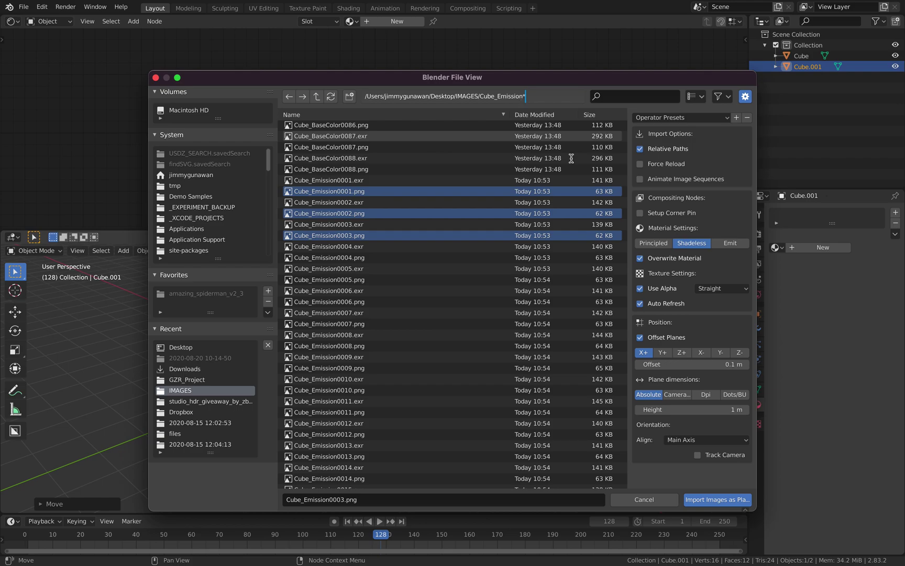
pyautogui.press('Return')
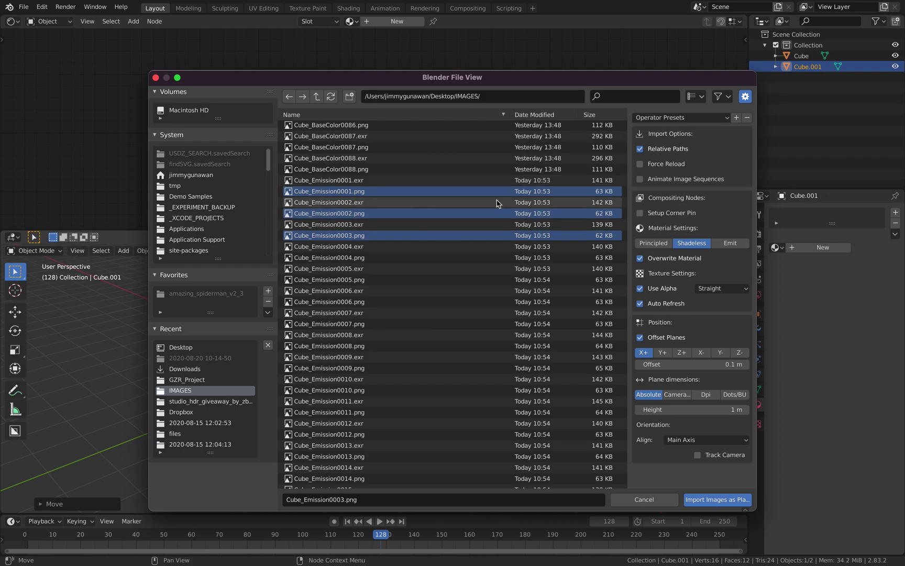
# Import all Cube_Emission files from frames 0001 to 0073 as planes with Animate Image Sequences enabled, and delete the imported planes.
pyautogui.click(535, 115)
pyautogui.scroll(-4, 471, 345)
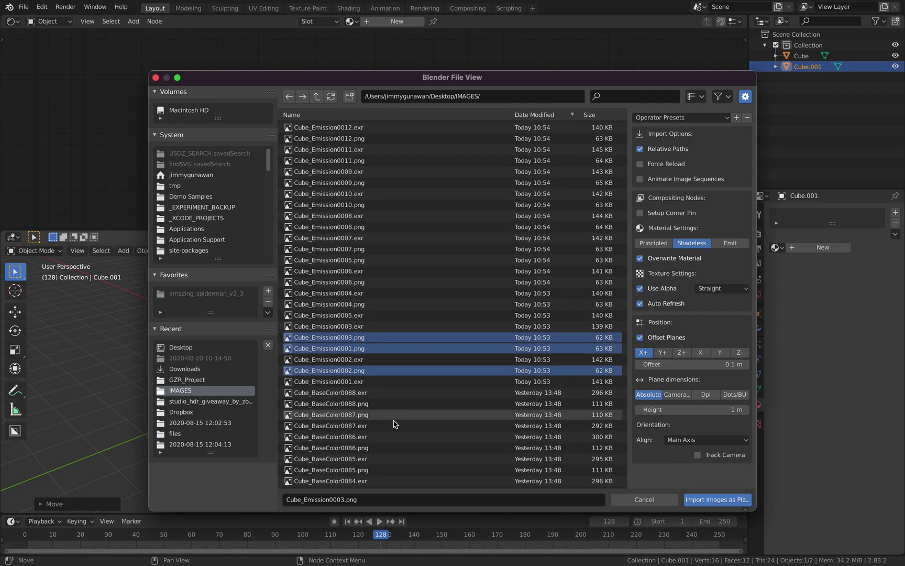
pyautogui.click(387, 392)
pyautogui.scroll(3, 387, 371)
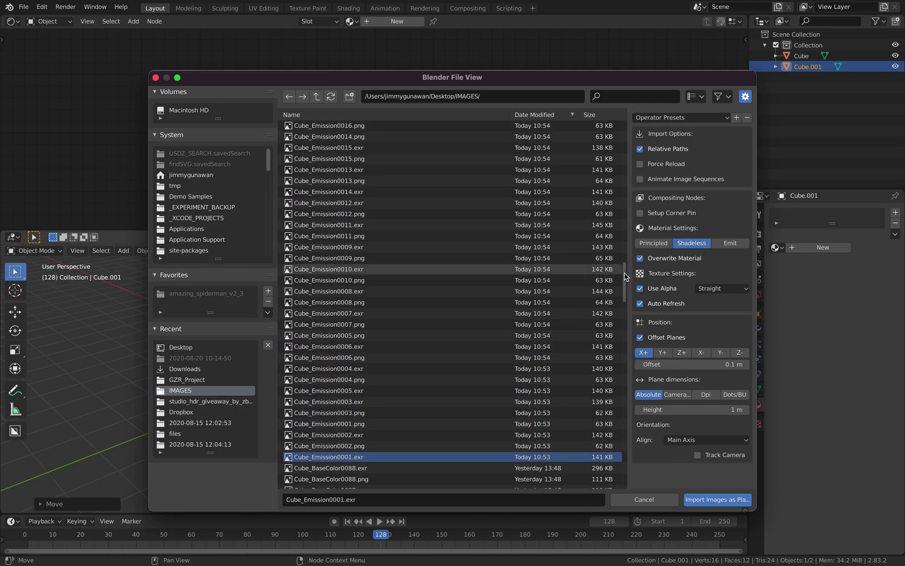
pyautogui.moveTo(625, 272); pyautogui.dragTo(616, 127)
pyautogui.press('a')
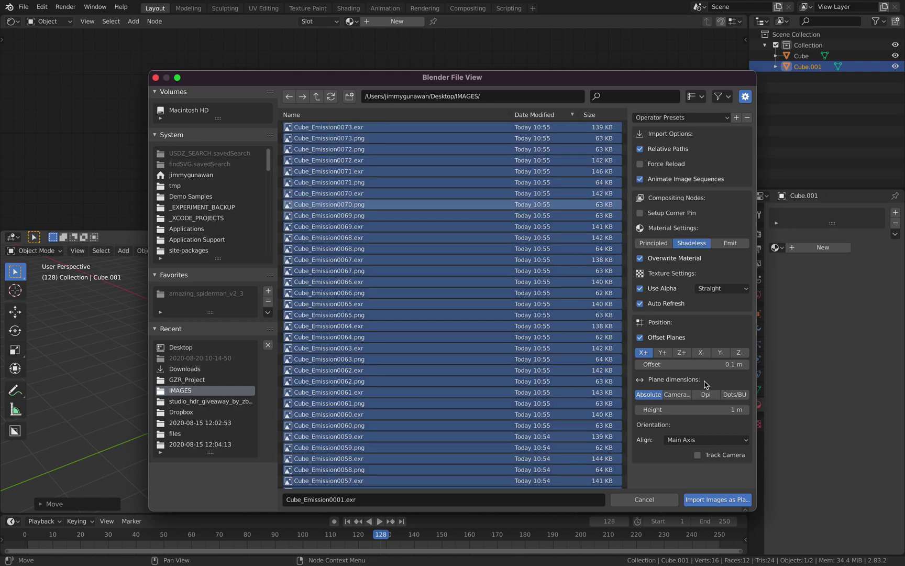
pyautogui.click(711, 500)
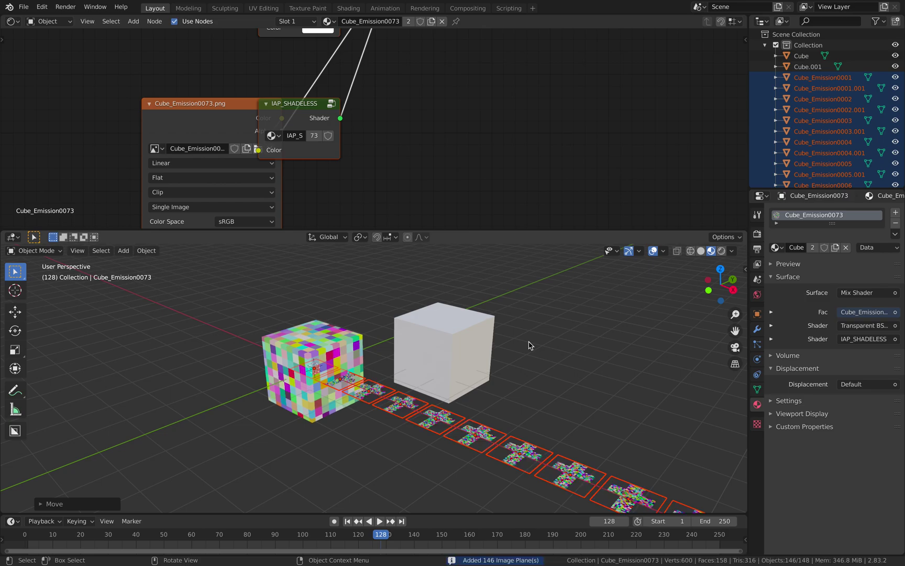
pyautogui.moveTo(529, 345); pyautogui.dragTo(559, 375, button='middle')
pyautogui.press('Delete')
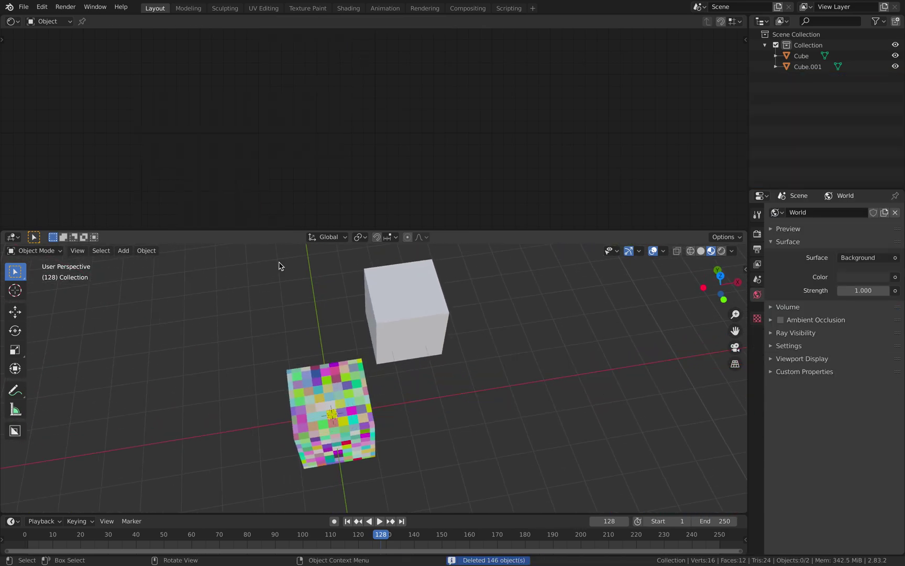
pyautogui.click(24, 6)
pyautogui.moveTo(81, 154)
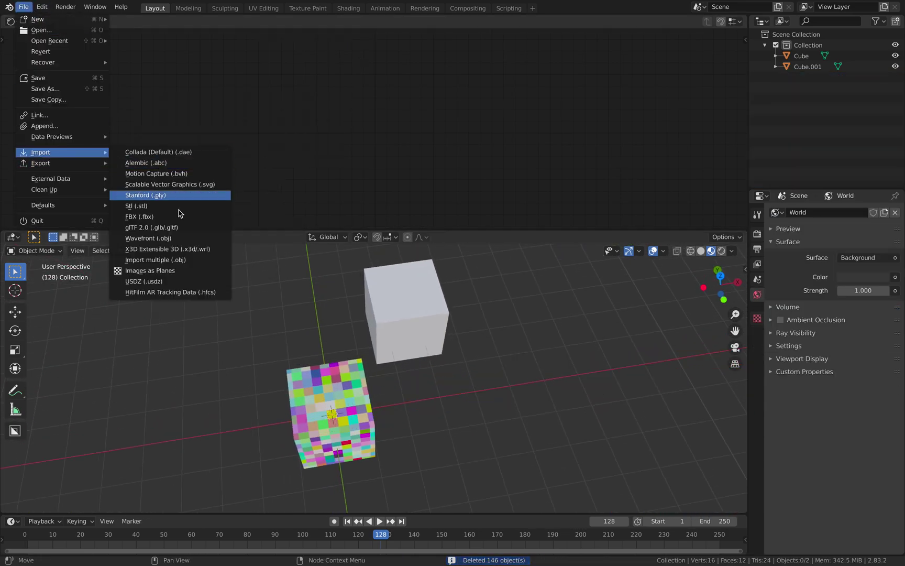
pyautogui.click(194, 270)
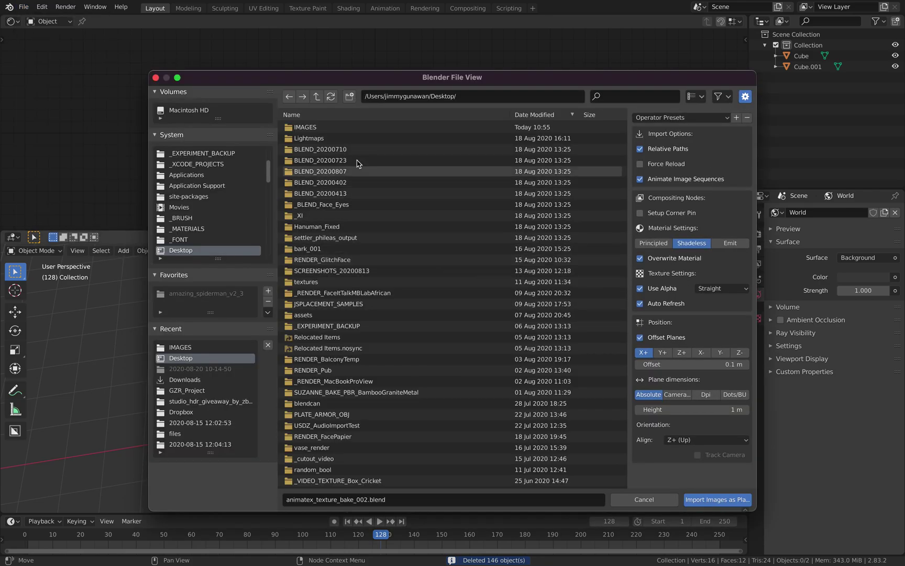
pyautogui.click(367, 128)
pyautogui.click(368, 128)
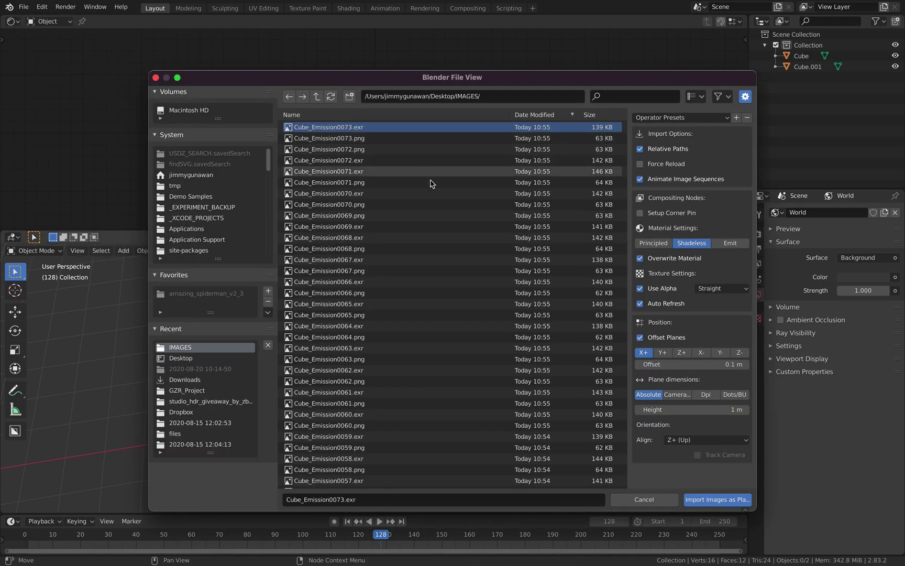
pyautogui.scroll(-12, 427, 276)
pyautogui.scroll(-5, 414, 324)
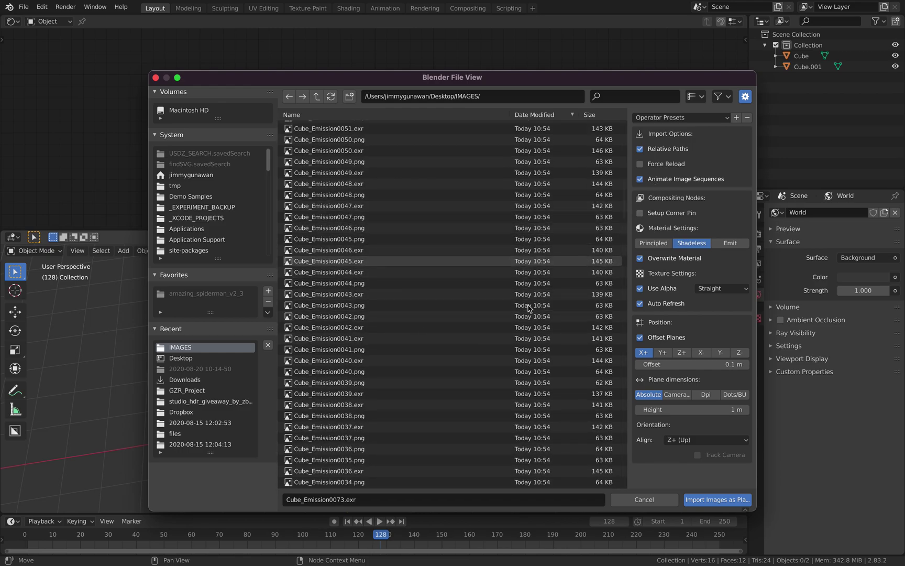
pyautogui.scroll(-4, 381, 428)
pyautogui.scroll(-16, 381, 427)
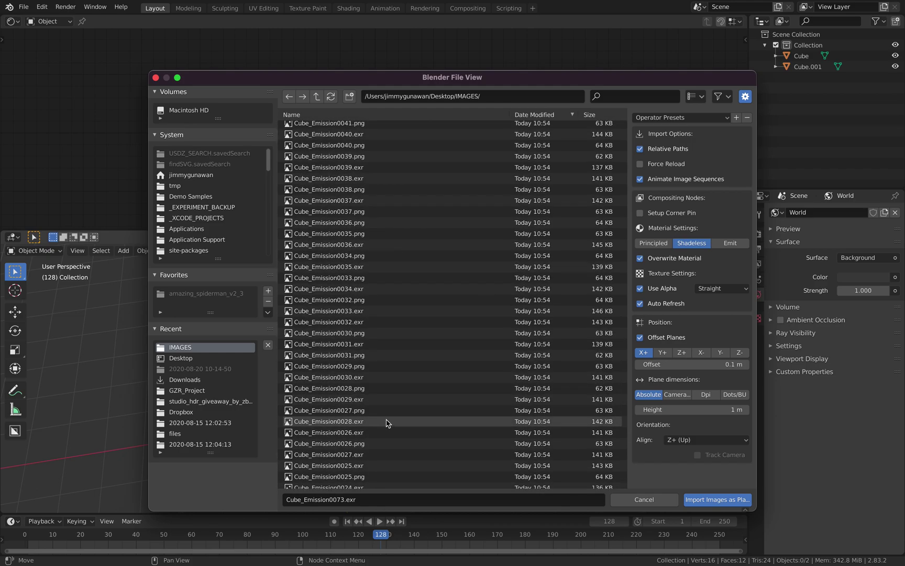
pyautogui.scroll(-8, 394, 426)
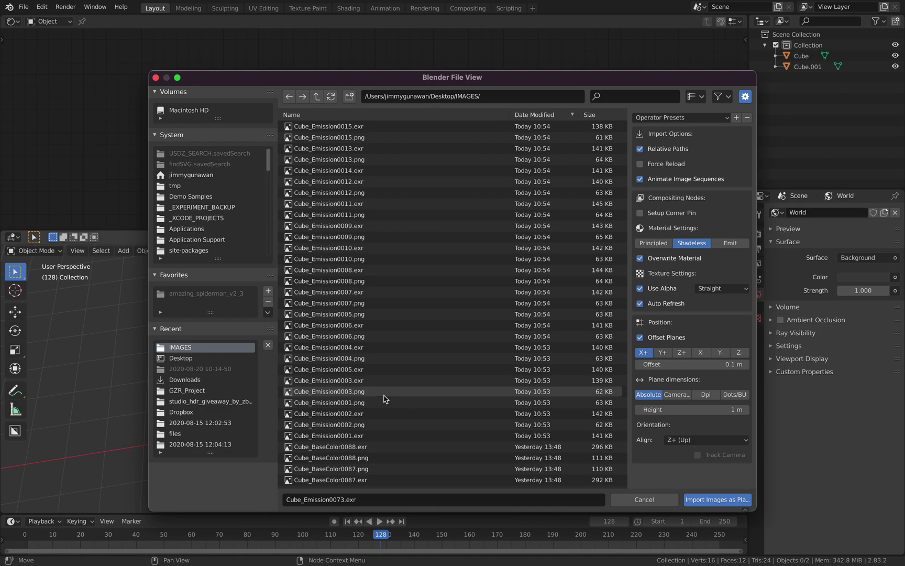
pyautogui.click(384, 404)
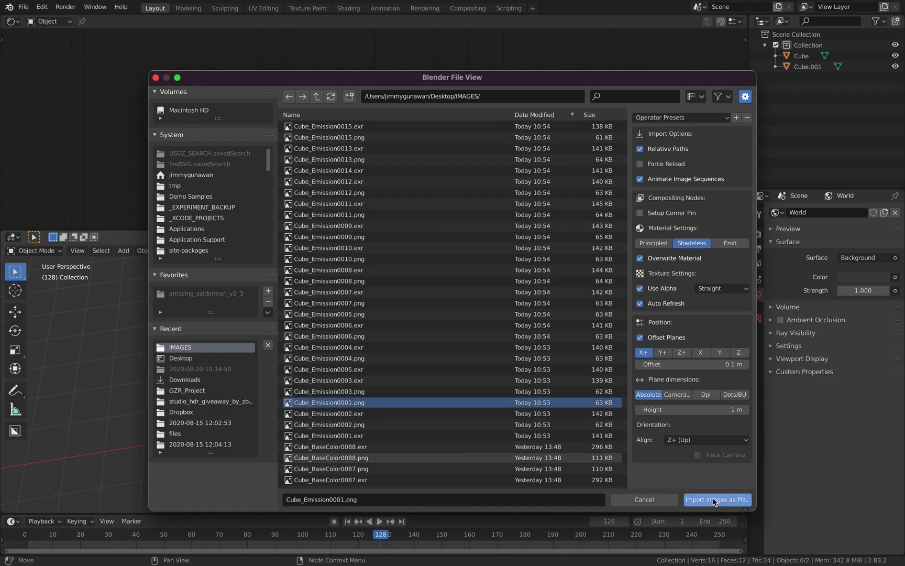
pyautogui.click(637, 498)
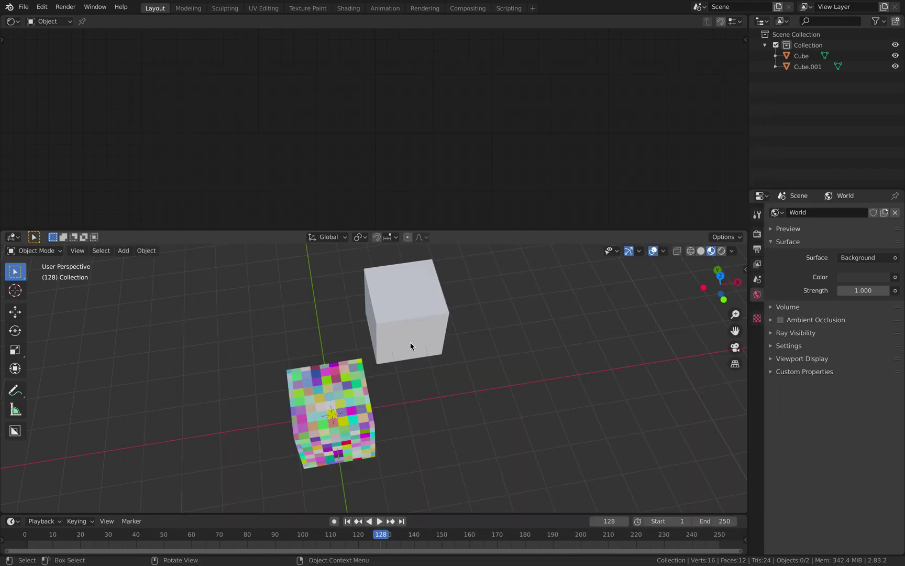
# Create a new material on the plain second cube.
pyautogui.click(423, 301)
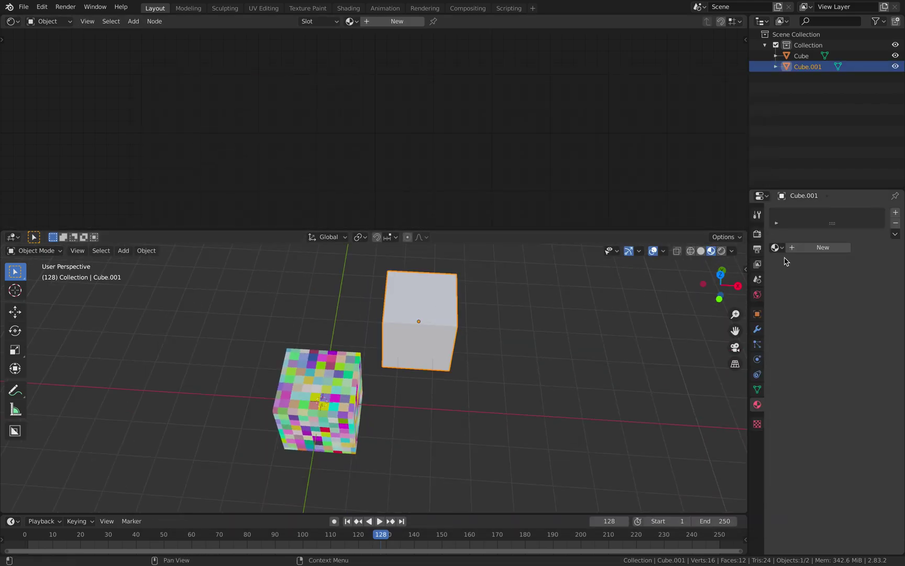
pyautogui.click(817, 247)
pyautogui.moveTo(342, 103); pyautogui.dragTo(336, 151, button='middle')
pyautogui.scroll(-4, 358, 129)
# Add an Image Texture node to the new material and place it before the Principled BSDF node.
pyautogui.hotkey('shift', 'a')
pyautogui.click(289, 127)
pyautogui.write('imag')
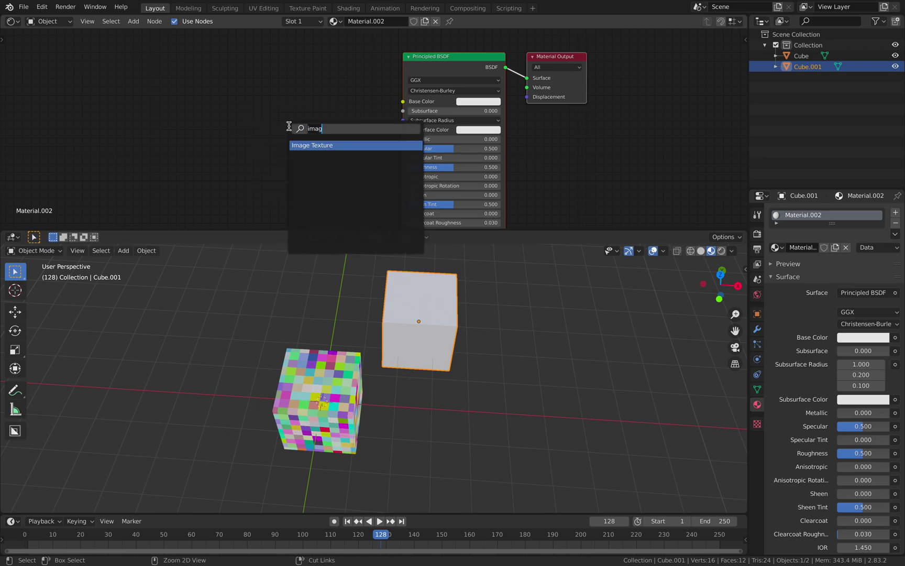
pyautogui.press('BackSpace')
pyautogui.press('BackSpace')
pyautogui.press('BackSpace')
pyautogui.press('BackSpace')
pyautogui.write('mov')
pyautogui.press('BackSpace')
pyautogui.press('BackSpace')
pyautogui.press('BackSpace')
pyautogui.write('imag')
pyautogui.press('Return')
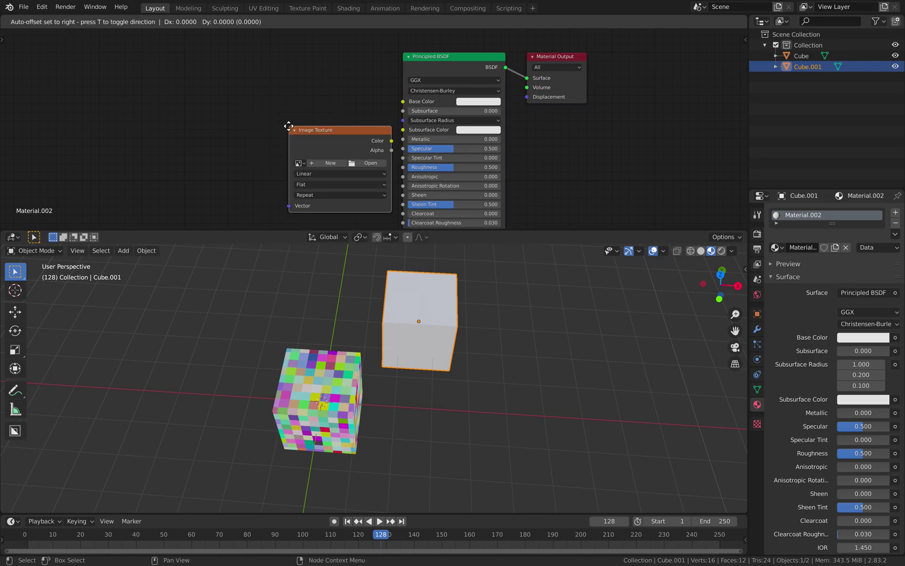
pyautogui.click(249, 121)
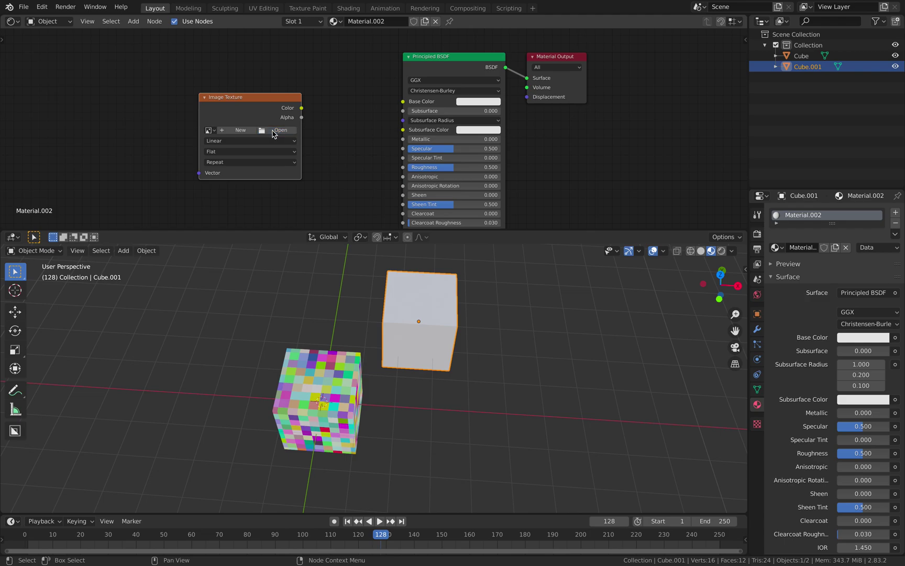
# Load Cube_Emission0001.png from the IMAGES folder into the Image Texture node.
pyautogui.click(273, 134)
pyautogui.doubleClick(306, 132)
pyautogui.scroll(-15, 370, 189)
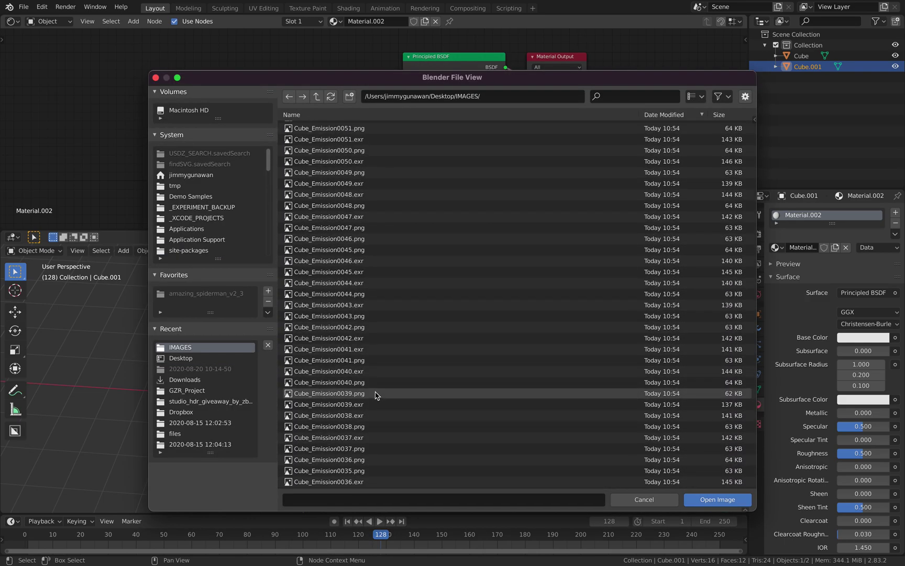
pyautogui.scroll(-18, 375, 395)
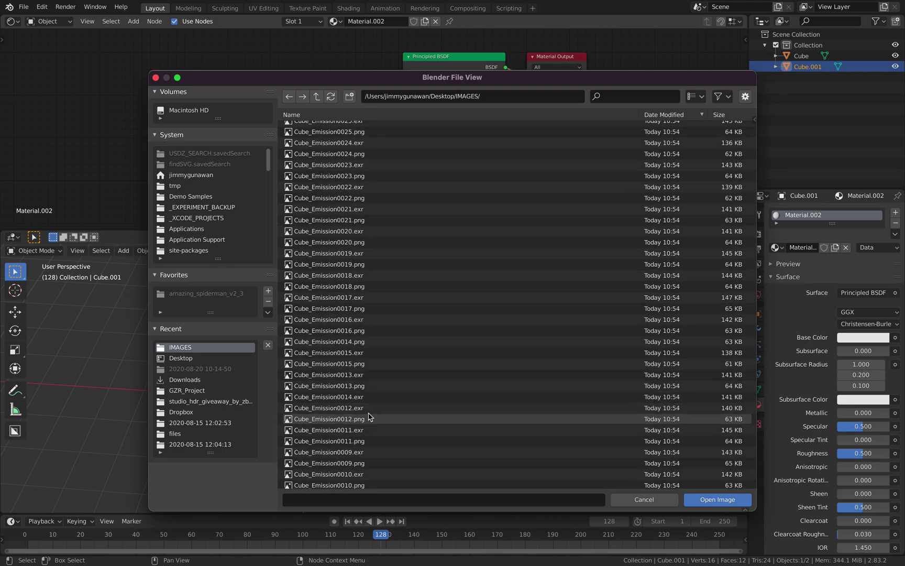
pyautogui.scroll(-10, 368, 417)
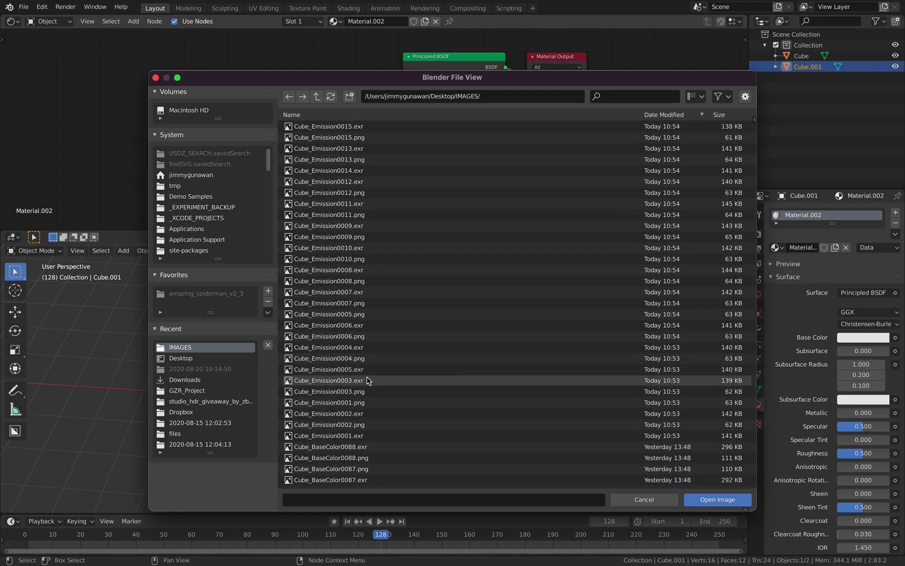
pyautogui.click(370, 381)
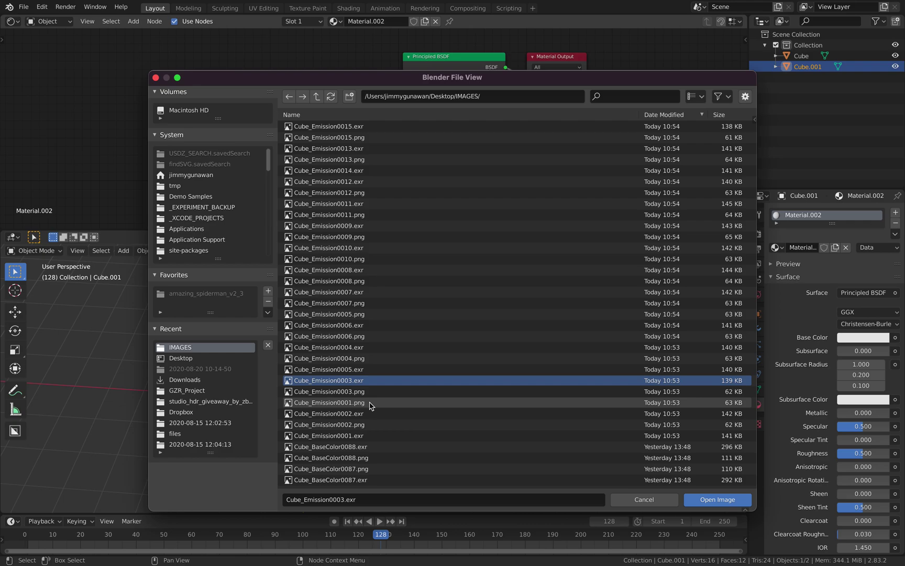
pyautogui.click(370, 403)
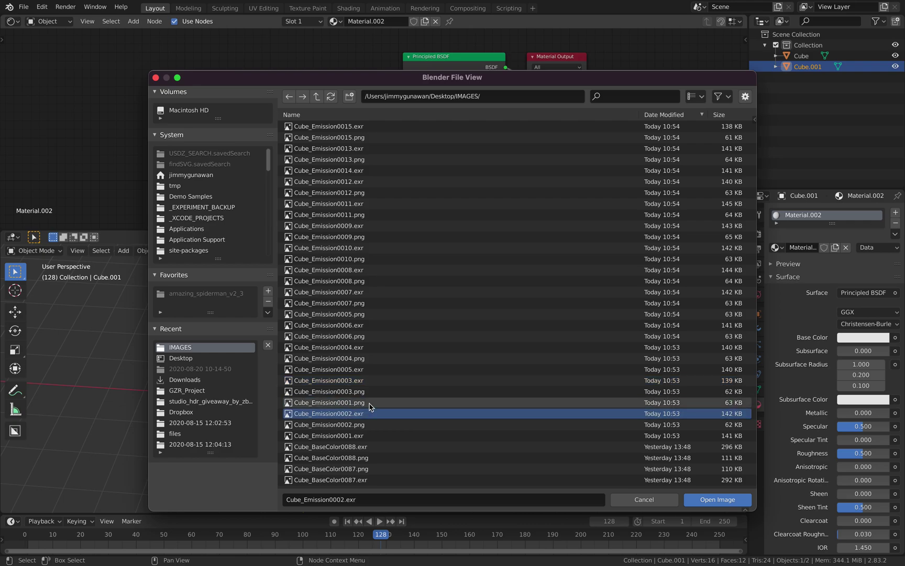
pyautogui.doubleClick(370, 403)
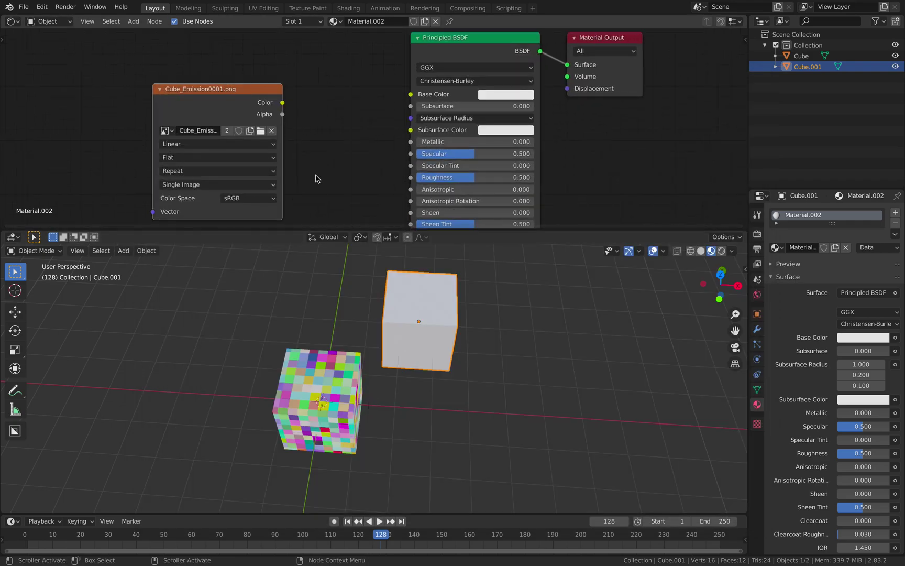
# Set the Image Texture node's source to Image Sequence and connect its Color output to the Principled BSDF's Base Color.
pyautogui.click(201, 185)
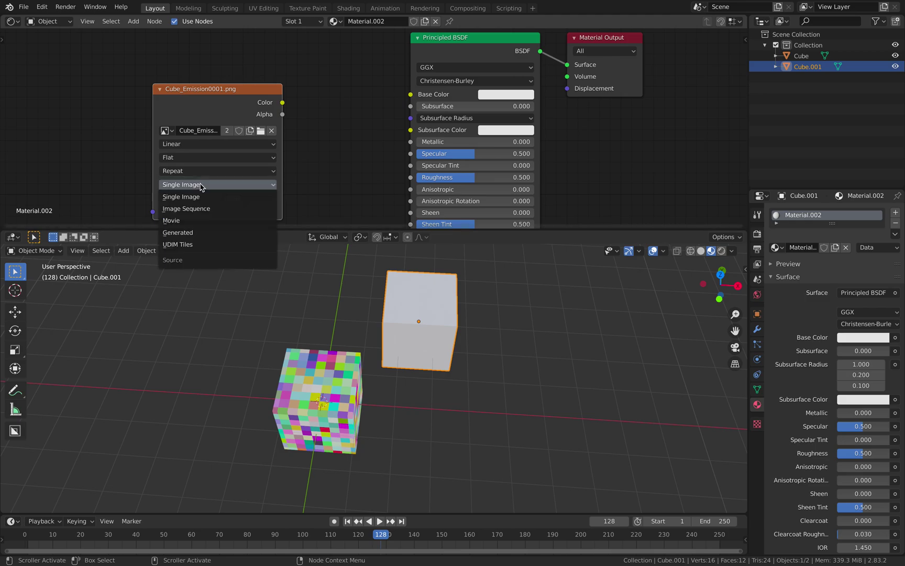
pyautogui.click(207, 209)
pyautogui.moveTo(283, 102); pyautogui.dragTo(411, 95)
# Set the image sequence to 70 frames and enable Cyclic and Auto Refresh.
pyautogui.moveTo(445, 335); pyautogui.dragTo(409, 321, button='middle')
pyautogui.moveTo(279, 155); pyautogui.dragTo(271, 103, button='middle')
pyautogui.click(230, 160)
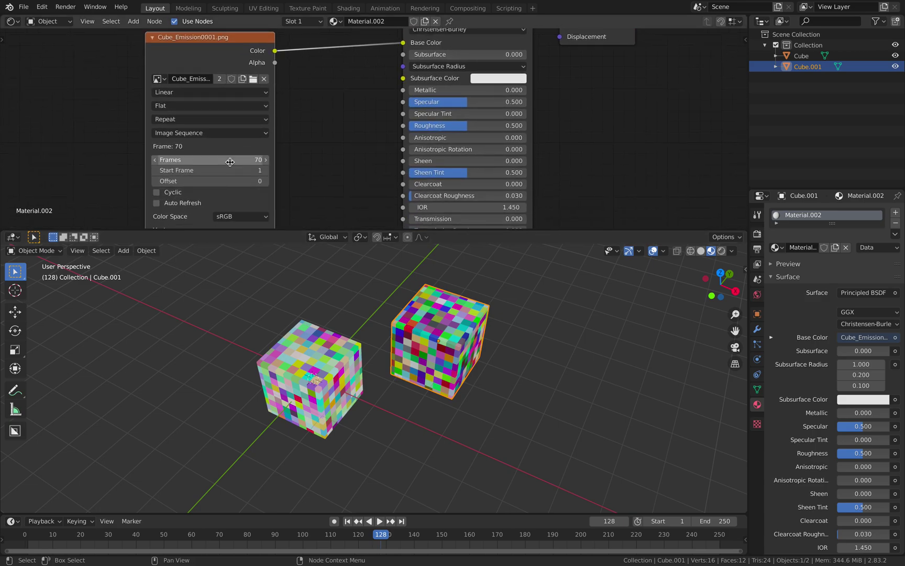
pyautogui.click(165, 205)
# Play the animation and compare the baked texture on the second cube with the original cube from several angles.
pyautogui.press('space')
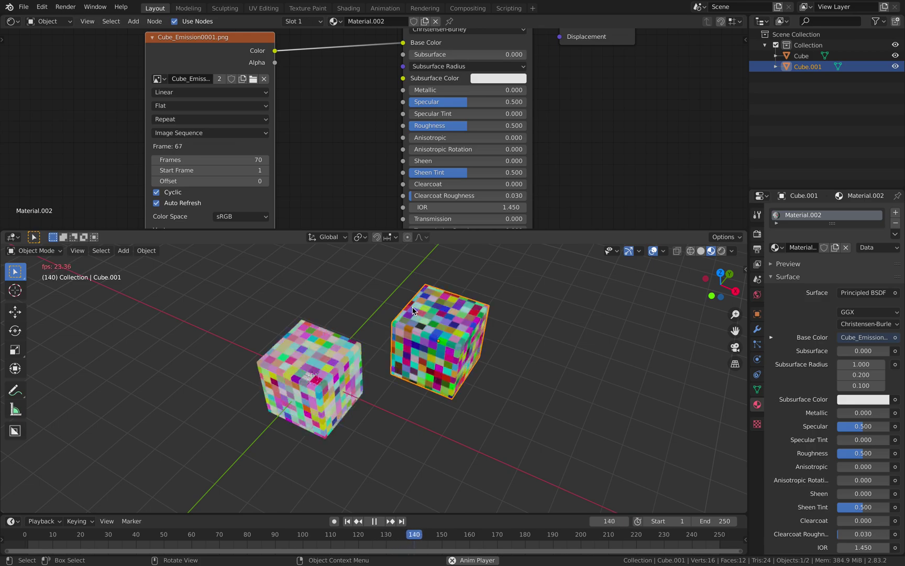
pyautogui.moveTo(471, 302); pyautogui.dragTo(473, 359, button='middle')
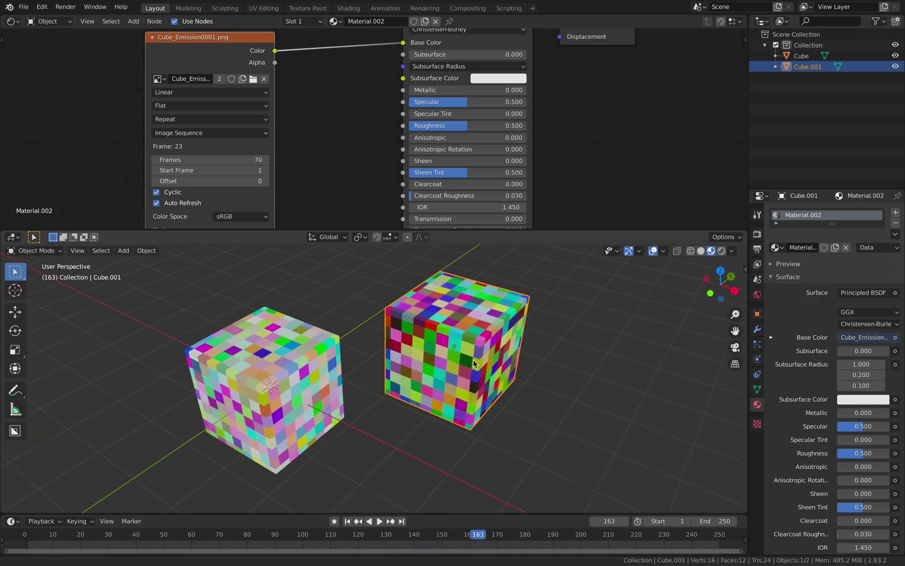
pyautogui.scroll(4, 440, 330)
pyautogui.moveTo(440, 330)
pyautogui.mouseDown(button='middle')
pyautogui.moveTo(447, 322)
pyautogui.moveTo(443, 342)
pyautogui.moveTo(405, 328)
pyautogui.moveTo(579, 344)
pyautogui.moveTo(493, 361)
pyautogui.moveTo(445, 323)
pyautogui.mouseUp(button='middle')
pyautogui.scroll(-5, 448, 323)
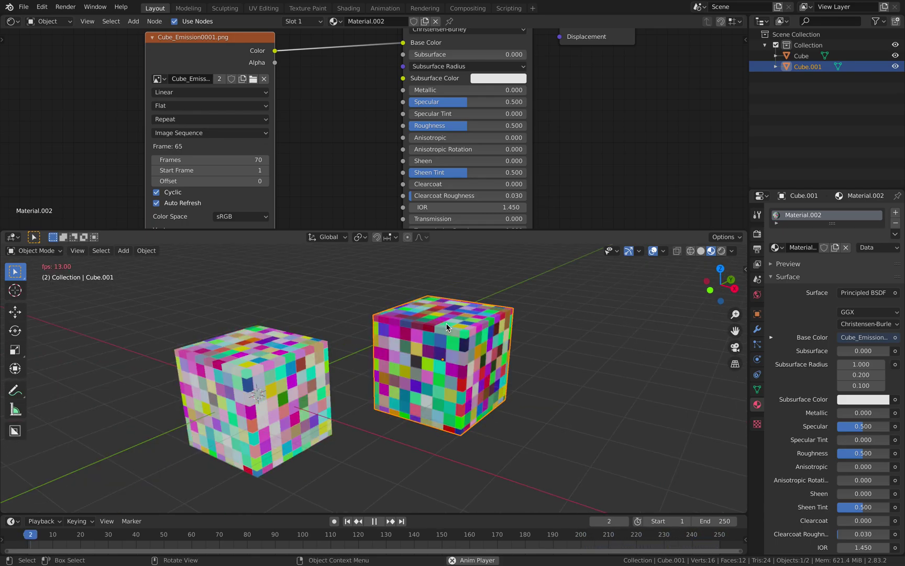
pyautogui.press('space')
# Delete the second cube and add a Monkey mesh.
pyautogui.press('x')
pyautogui.click(448, 324)
pyautogui.hotkey('shift', 'a')
pyautogui.moveTo(437, 346)
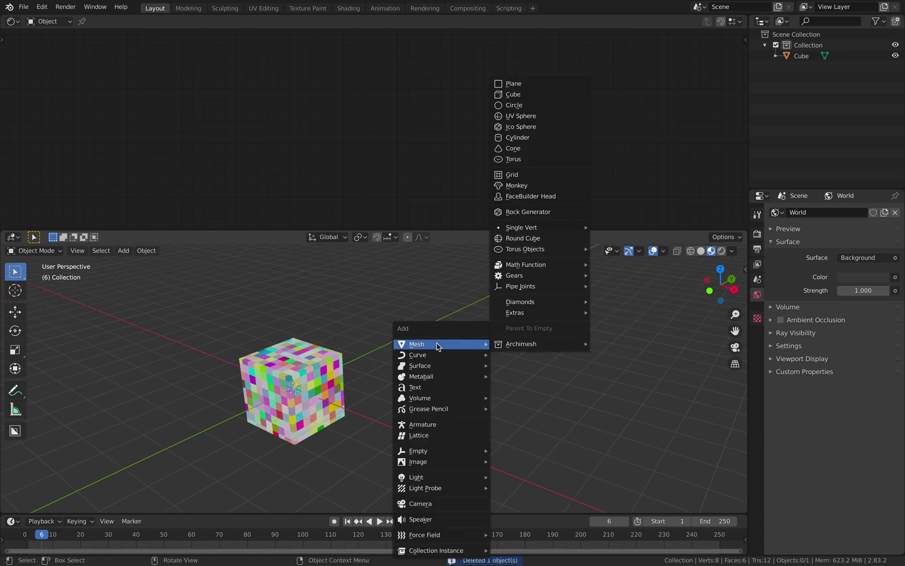
pyautogui.click(517, 186)
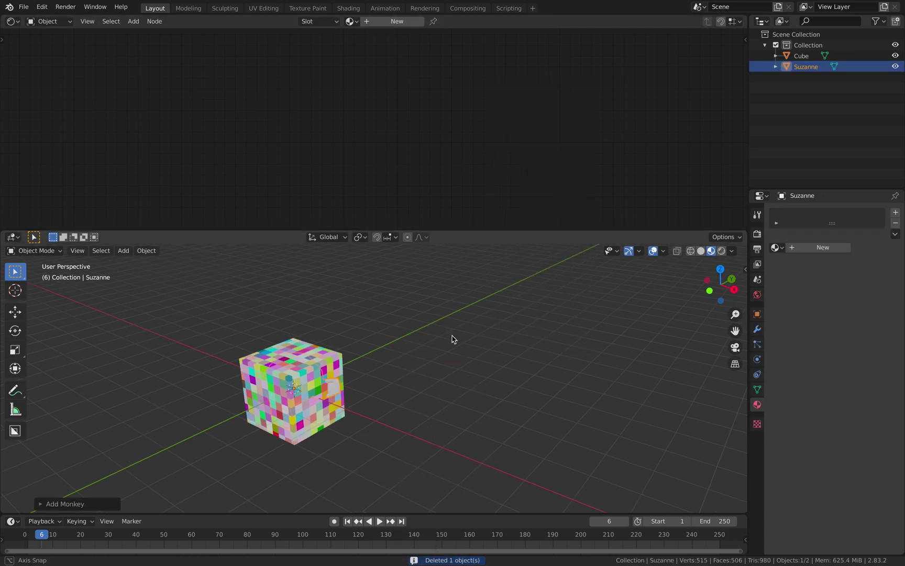
# Move the monkey behind the remaining cube and scale it up slightly.
pyautogui.press('g')
pyautogui.click(498, 331)
pyautogui.press('s')
pyautogui.click(648, 295)
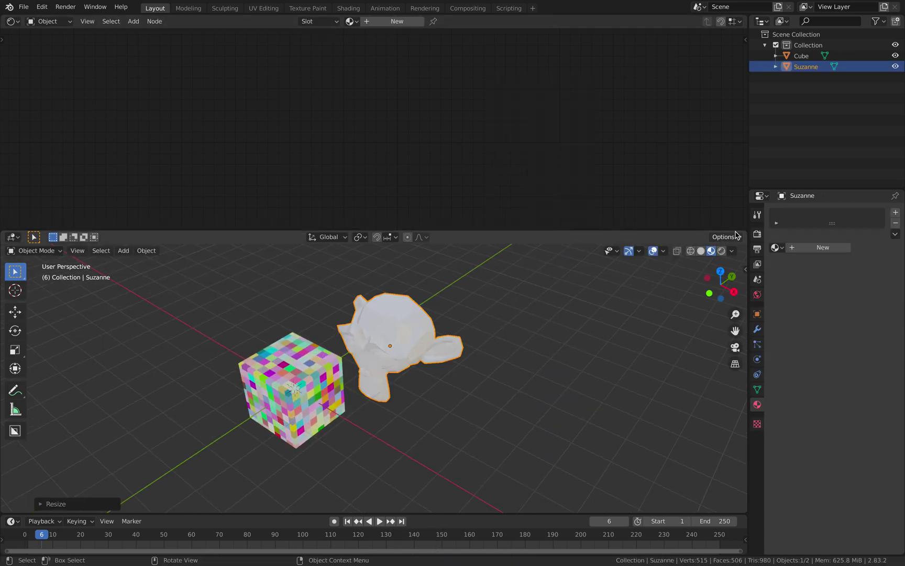
# Split the 3D viewport into two side-by-side areas and turn the new one into a UV Editor.
pyautogui.moveTo(735, 234); pyautogui.dragTo(445, 238)
pyautogui.click(458, 237)
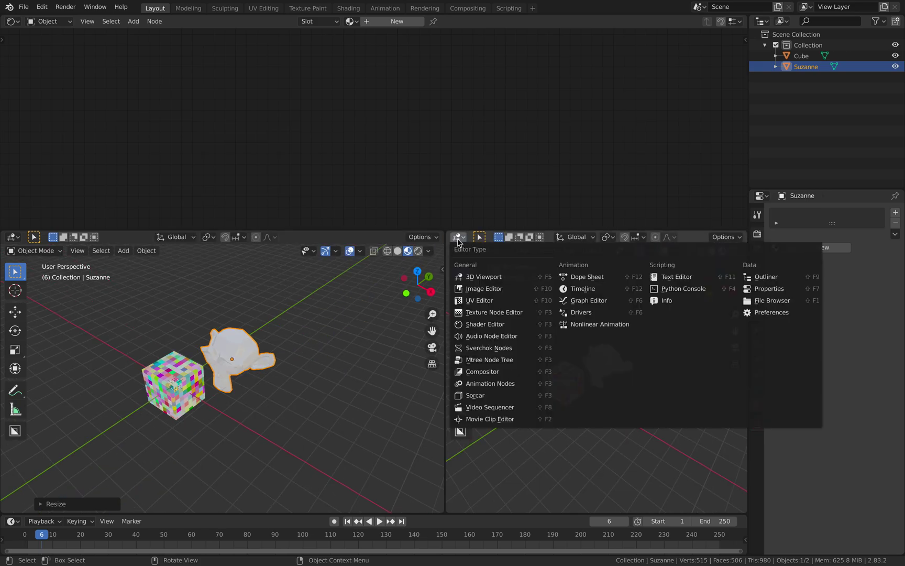
pyautogui.click(523, 299)
pyautogui.scroll(4, 303, 365)
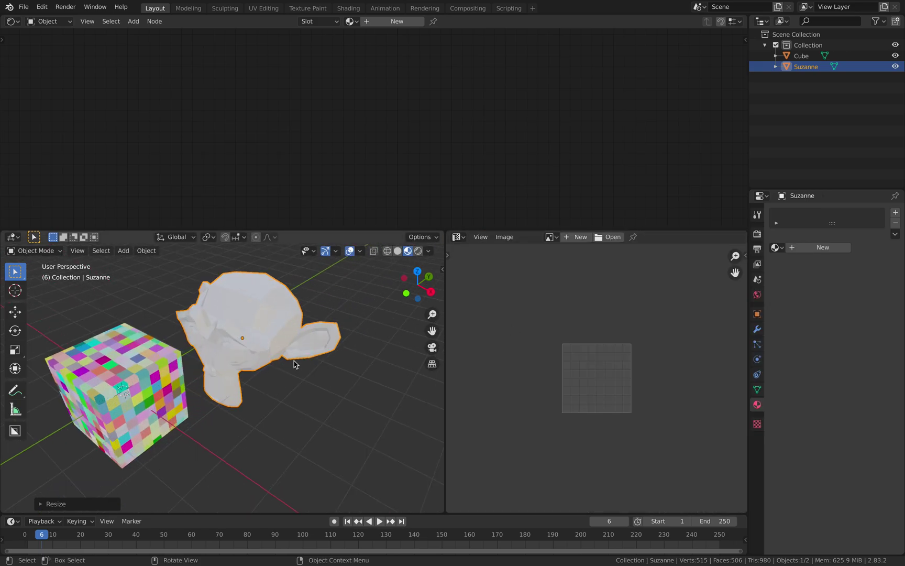
# Examine the UV layouts of the monkey and of the cube in Edit Mode.
pyautogui.press('Tab')
pyautogui.scroll(3, 636, 374)
pyautogui.scroll(-3, 335, 388)
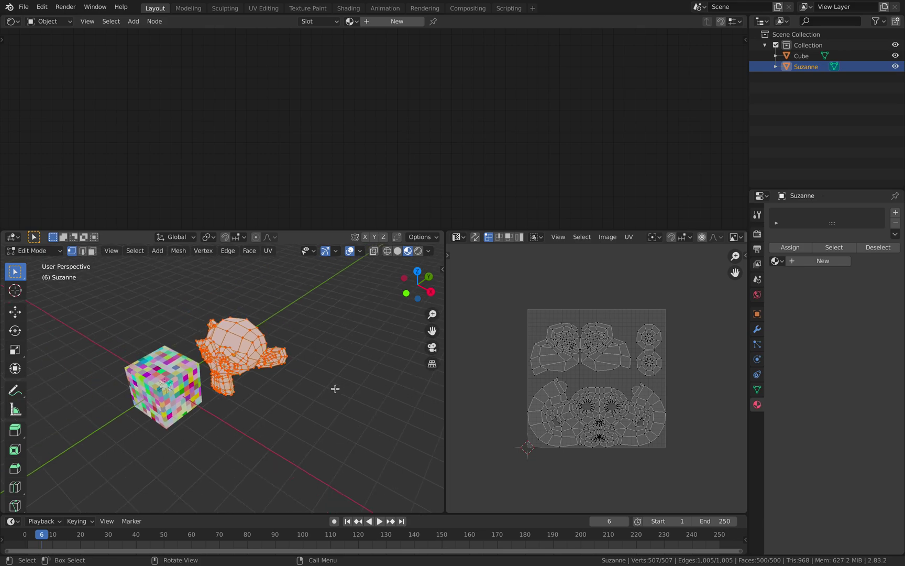
pyautogui.press('Tab')
pyautogui.click(187, 379)
pyautogui.press('Tab')
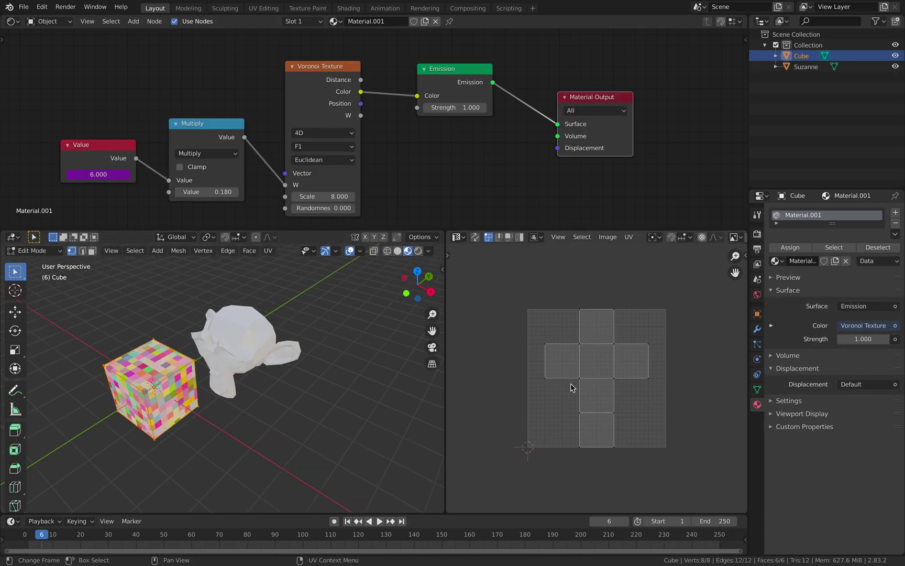
# Preview the baked image Cube_Emission0070.png in Finder's IMAGES folder, and return to Blender.
pyautogui.hotkey('ctrl', 'Left')
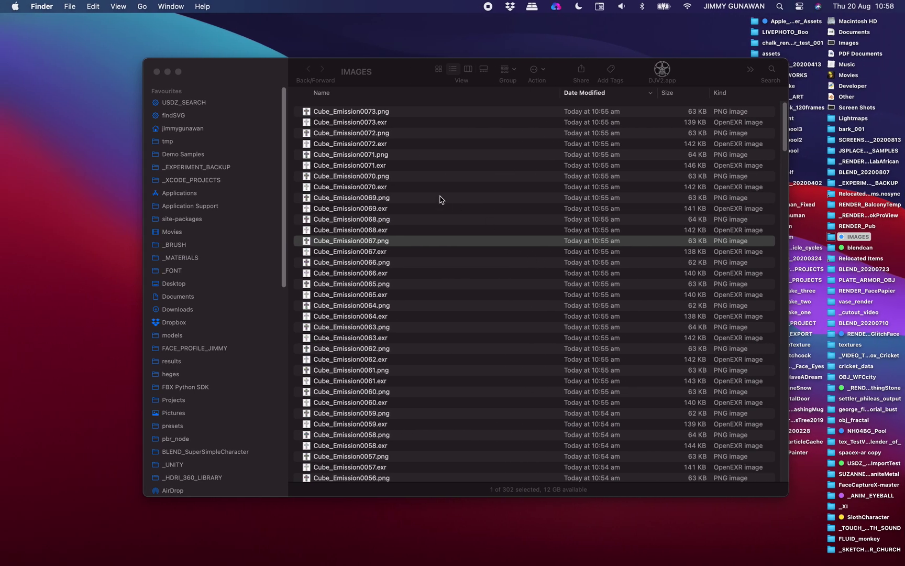
pyautogui.click(406, 178)
pyautogui.press('space')
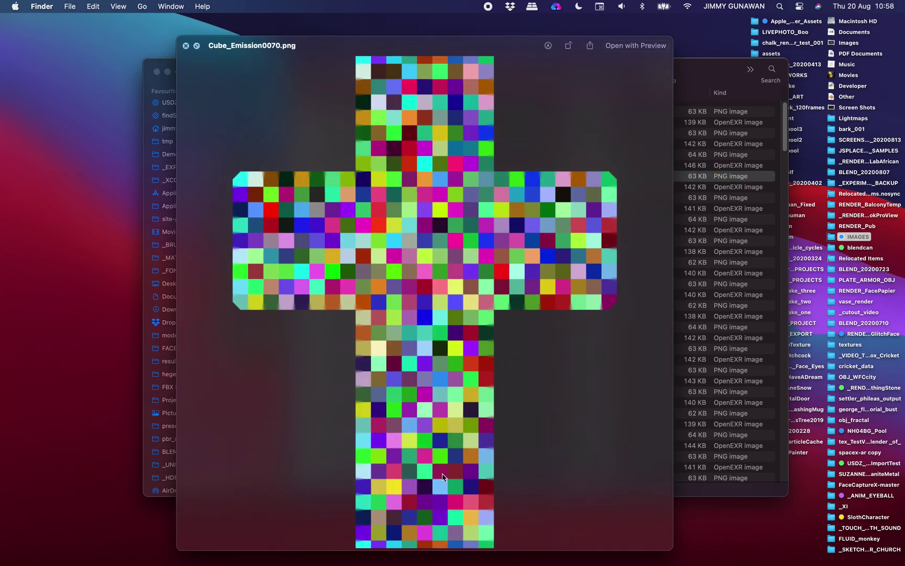
pyautogui.click(185, 45)
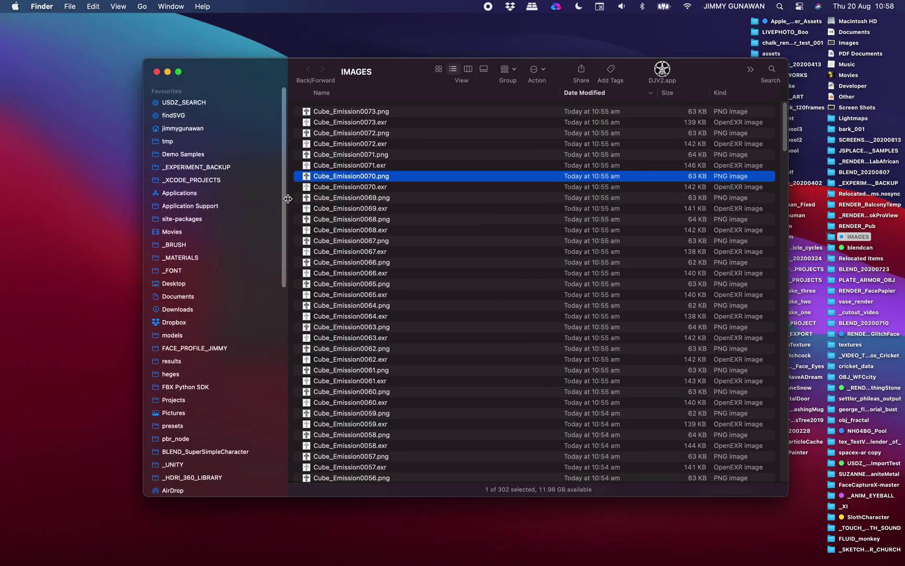
pyautogui.hotkey('ctrl', 'Right')
# Return the cube to Object Mode and move the monkey farther away from it.
pyautogui.click(289, 303)
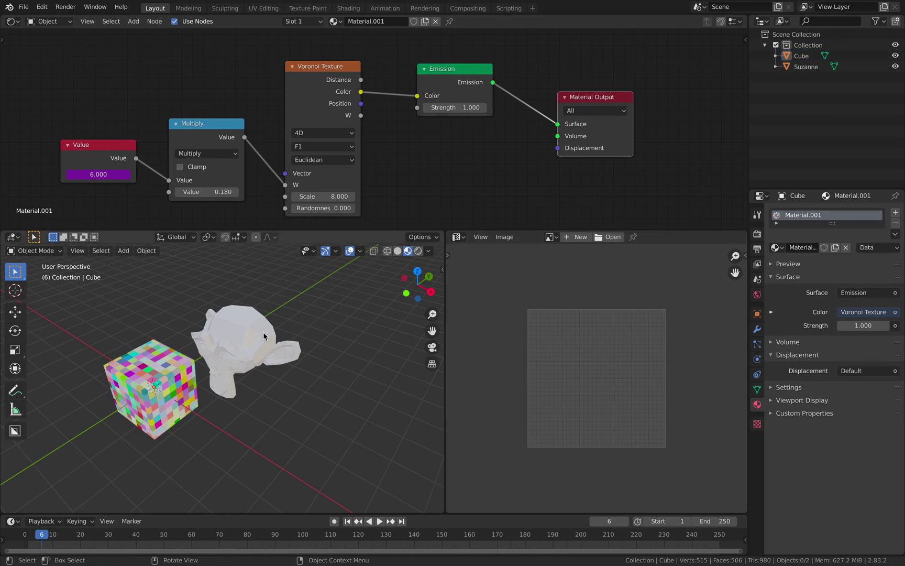
pyautogui.click(264, 334)
pyautogui.press('g')
pyautogui.click(314, 349)
pyautogui.moveTo(384, 324); pyautogui.dragTo(377, 300, button='middle')
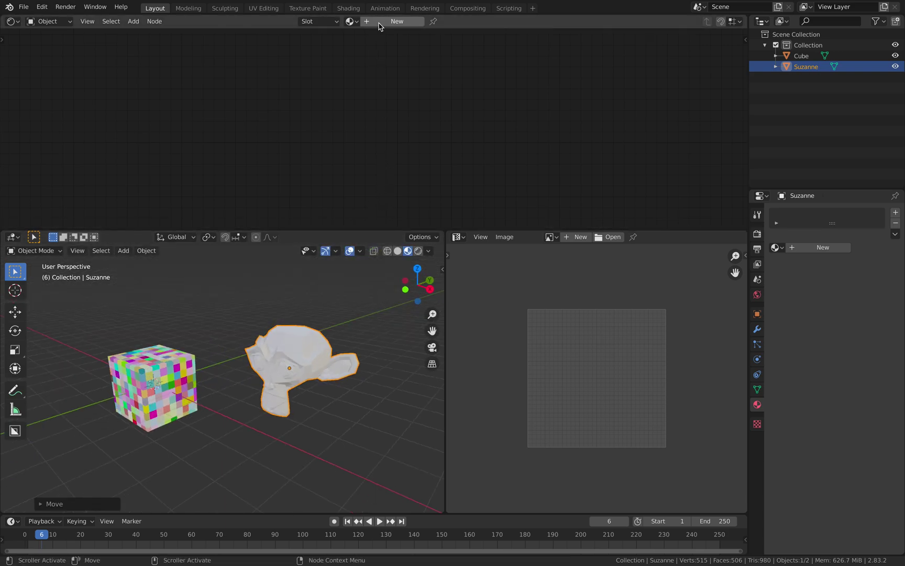
# Create a new material on the monkey and add a Noise Texture node set to 4D.
pyautogui.click(807, 247)
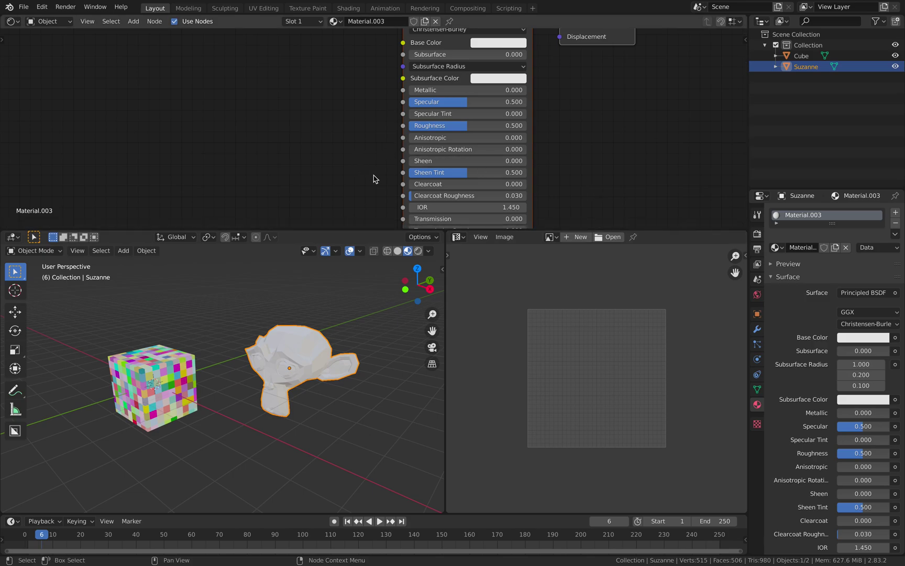
pyautogui.moveTo(328, 127); pyautogui.dragTo(321, 151, button='middle')
pyautogui.hotkey('shift', 'a')
pyautogui.click(304, 115)
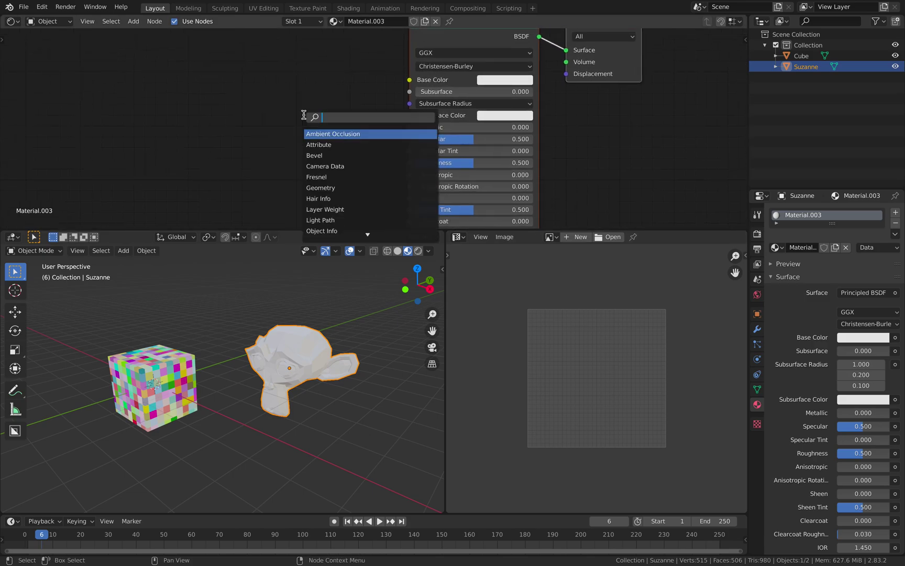
pyautogui.write('noi')
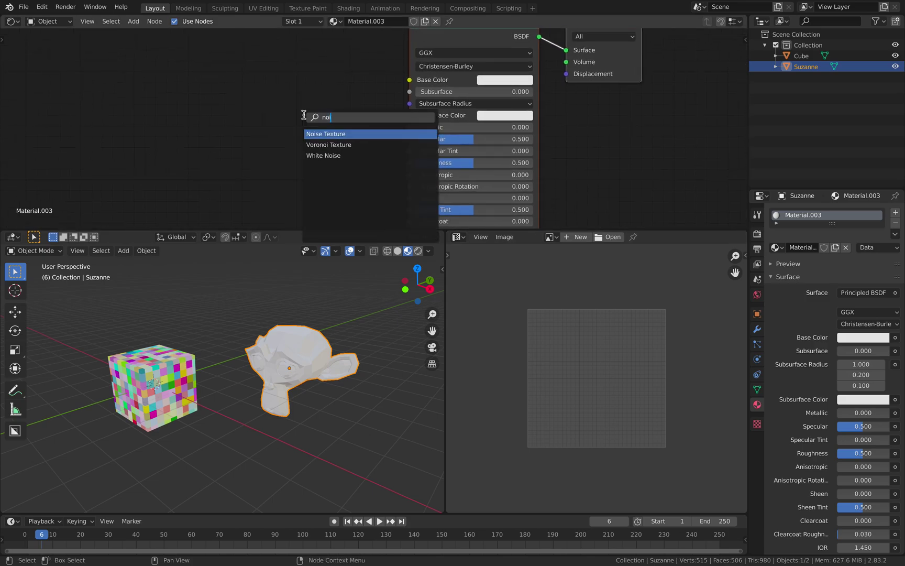
pyautogui.press('Return')
pyautogui.click(305, 112)
pyautogui.click(306, 101)
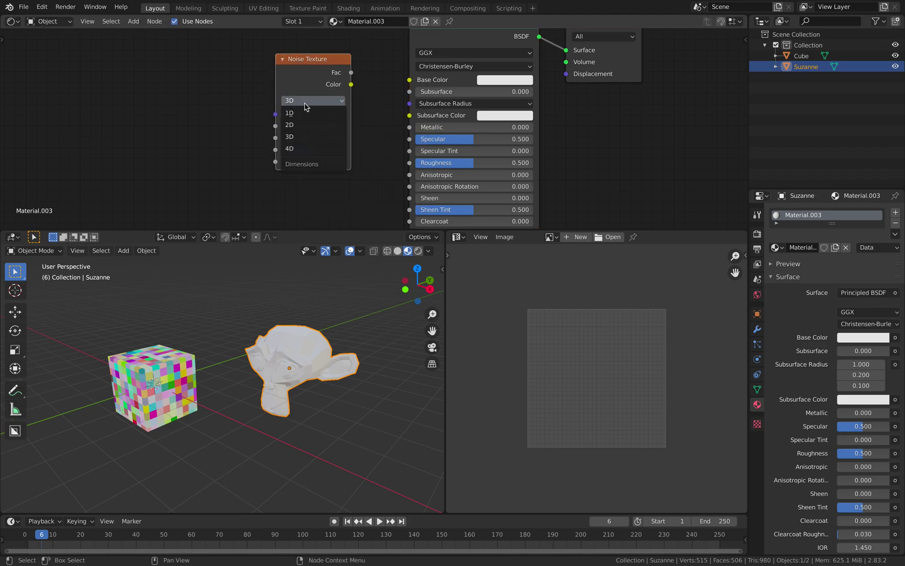
pyautogui.click(291, 148)
pyautogui.hotkey('shift', 'a')
pyautogui.write('s')
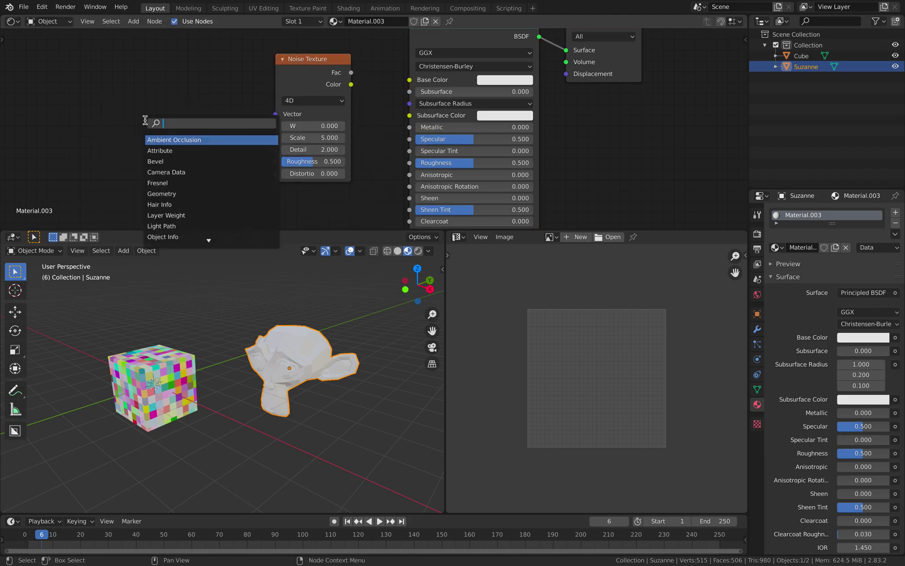
pyautogui.write('att')
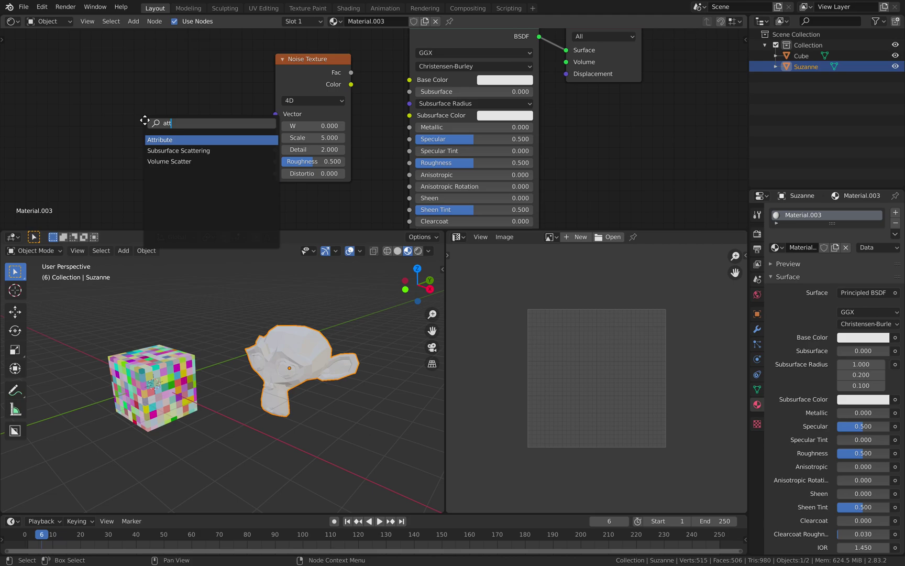
pyautogui.press('Return')
pyautogui.hotkey('ctrl', 'z')
# Add a Value node driven by the current frame number and place it well before the Noise Texture node.
pyautogui.hotkey('shift', 'a')
pyautogui.write('sval')
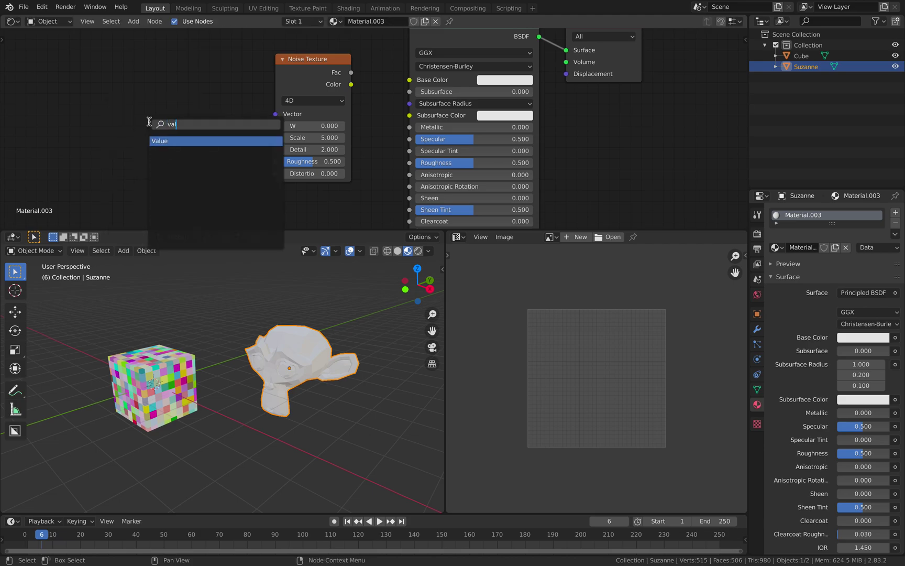
pyautogui.press('Return')
pyautogui.click(152, 125)
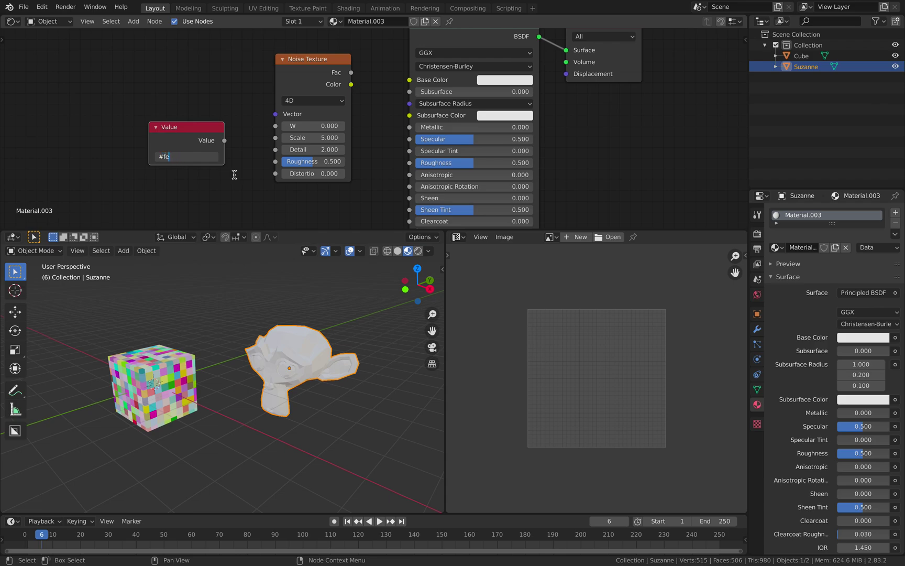
pyautogui.moveTo(178, 126); pyautogui.dragTo(80, 130)
# Add a Math node fed by the Value node and set it to Multiply by 0.020.
pyautogui.hotkey('shift', 'a')
pyautogui.write('s')
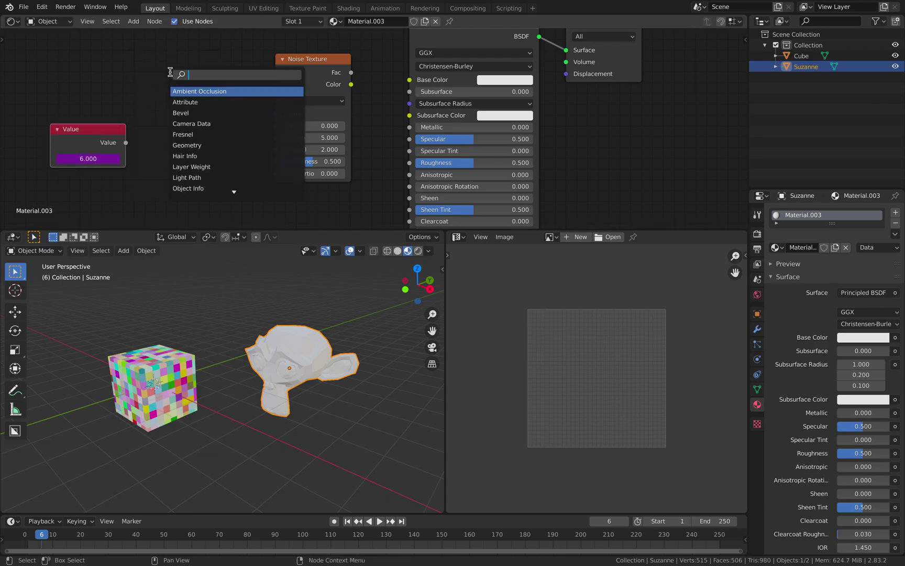
pyautogui.write('math')
pyautogui.press('Return')
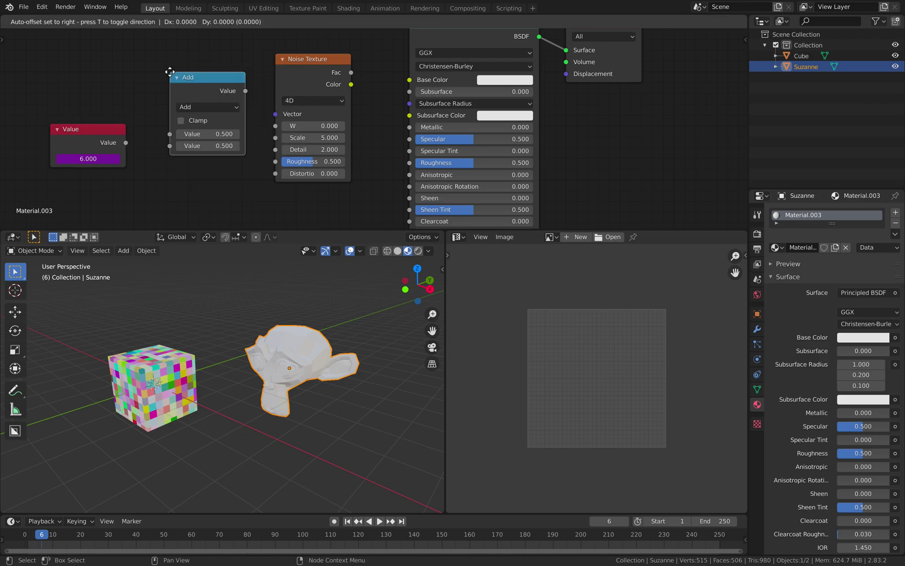
pyautogui.click(164, 119)
pyautogui.moveTo(169, 138); pyautogui.dragTo(170, 134)
pyautogui.click(194, 107)
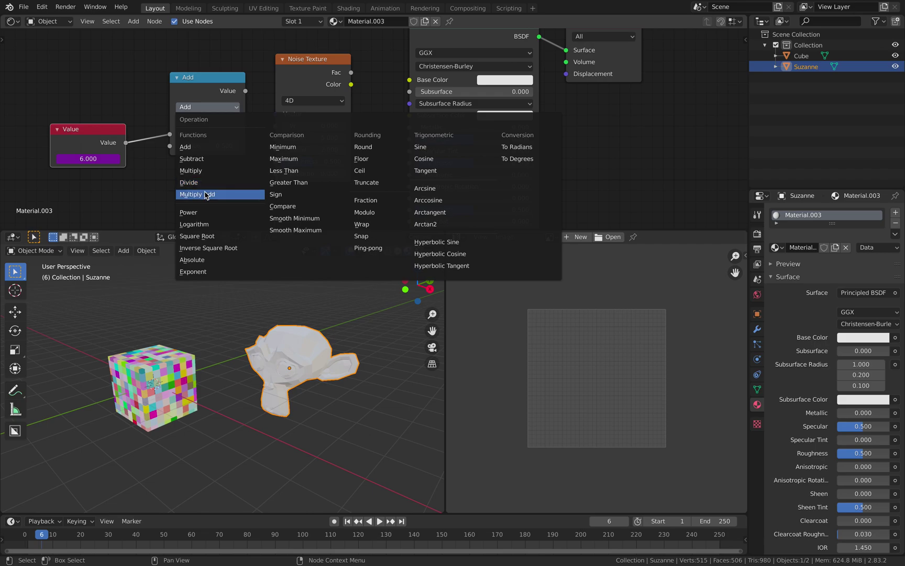
pyautogui.click(204, 171)
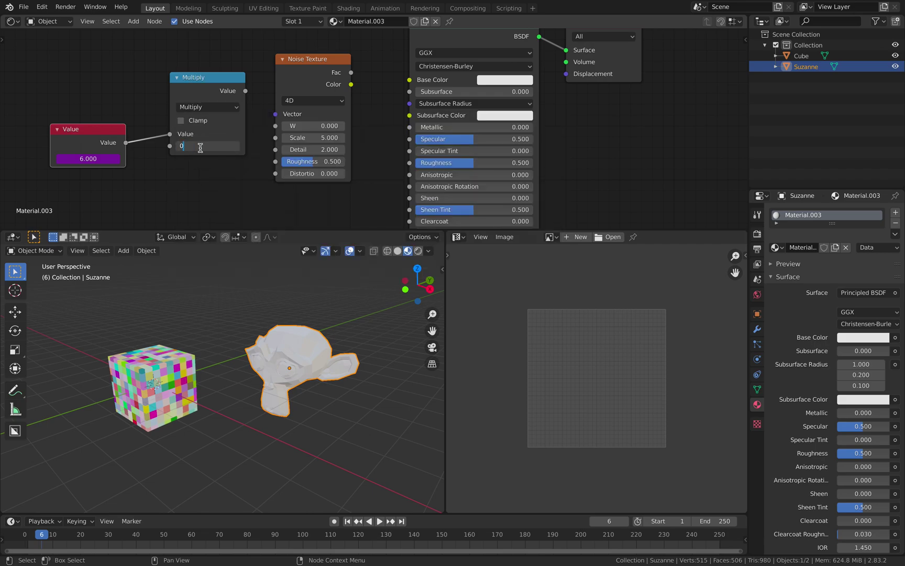
# Connect the Multiply output to the Noise Texture's W input and the noise Color to the Principled BSDF's Base Color.
pyautogui.moveTo(244, 93); pyautogui.dragTo(275, 127)
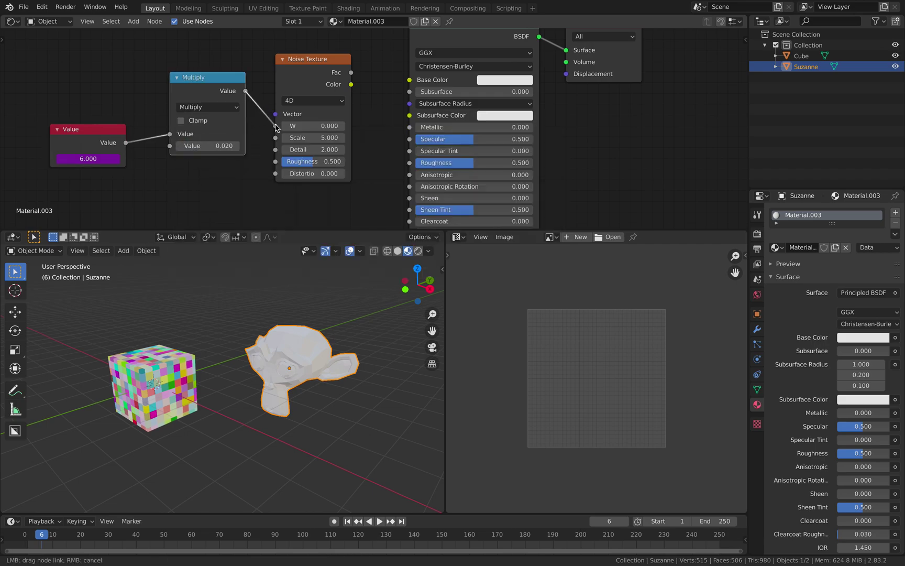
pyautogui.moveTo(351, 85); pyautogui.dragTo(409, 79)
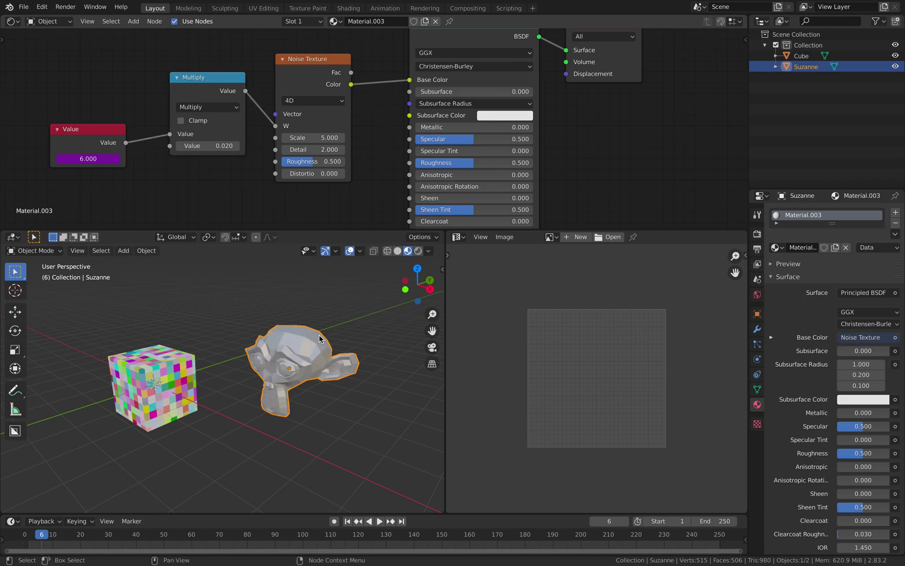
# Play the animation and check the moving noise colours on the monkey up close.
pyautogui.press('space')
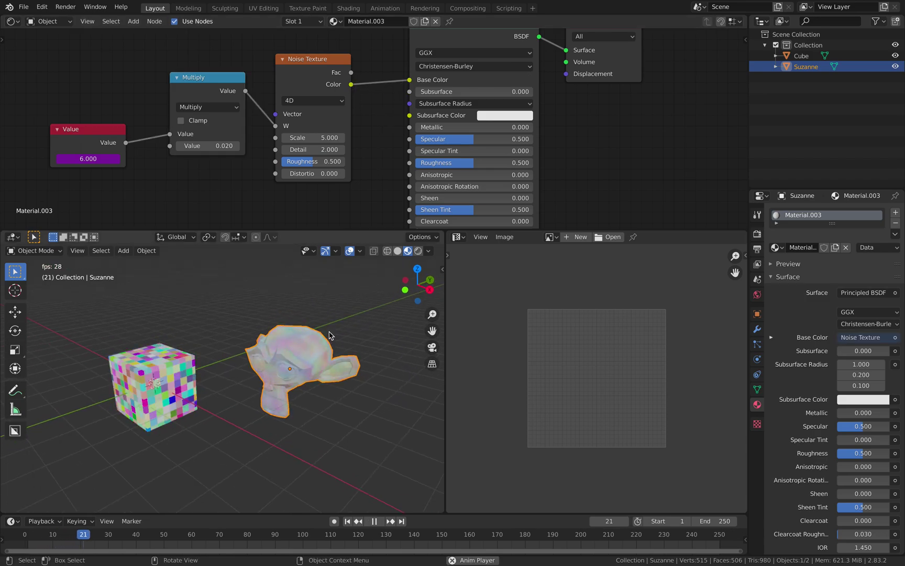
pyautogui.scroll(6, 330, 336)
pyautogui.press('space')
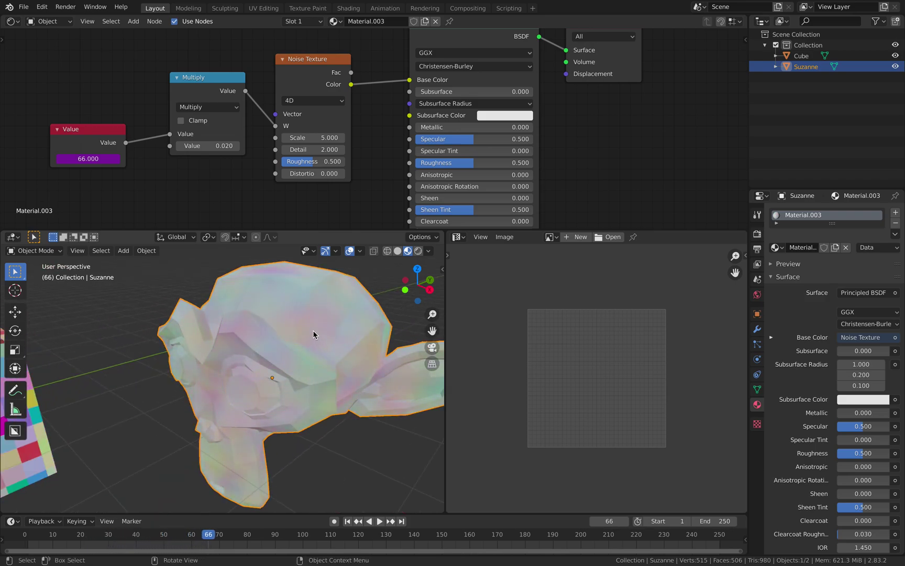
# Replace the monkey material's Principled BSDF with an Emission node coloured by the Noise Texture and feeding the Material Output's Surface.
pyautogui.scroll(-2, 369, 170)
pyautogui.moveTo(372, 166); pyautogui.dragTo(351, 187, button='middle')
pyautogui.moveTo(396, 80); pyautogui.dragTo(390, 71)
pyautogui.press('x')
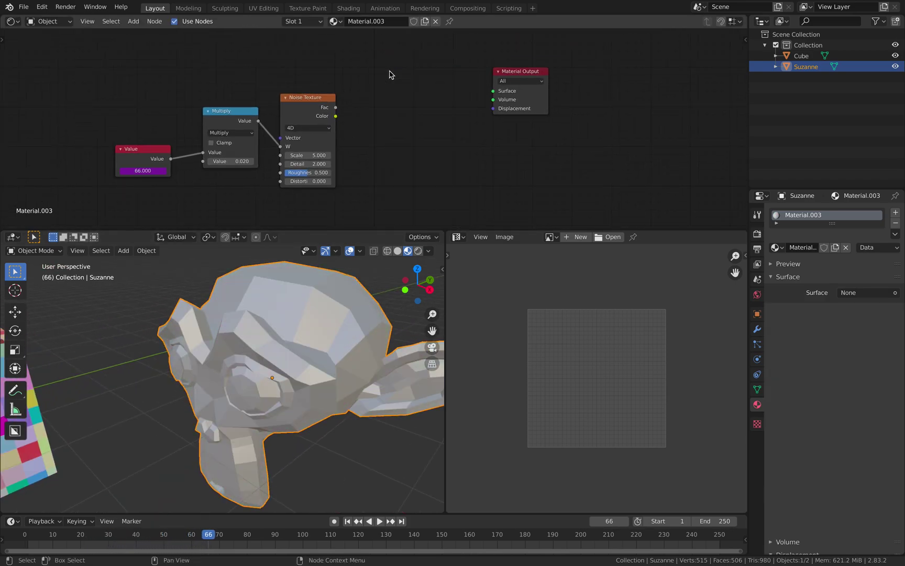
pyautogui.hotkey('shift', 'a')
pyautogui.write('emi')
pyautogui.press('Return')
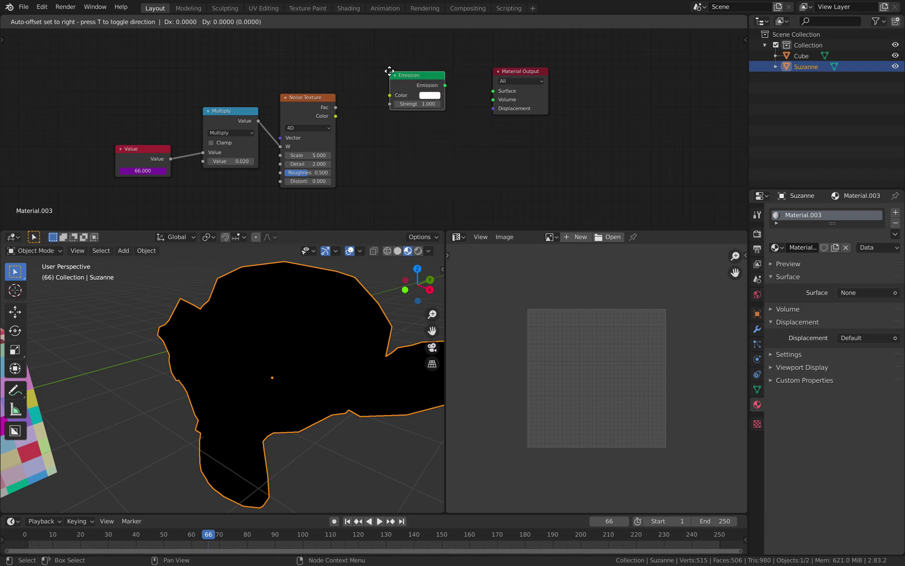
pyautogui.click(390, 71)
pyautogui.moveTo(336, 116); pyautogui.dragTo(383, 105)
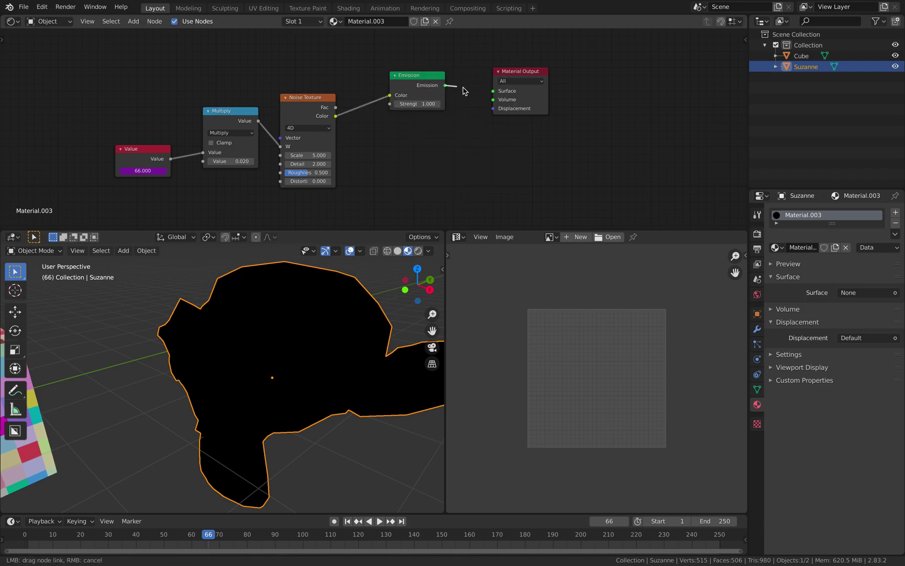
pyautogui.moveTo(464, 91); pyautogui.dragTo(493, 91)
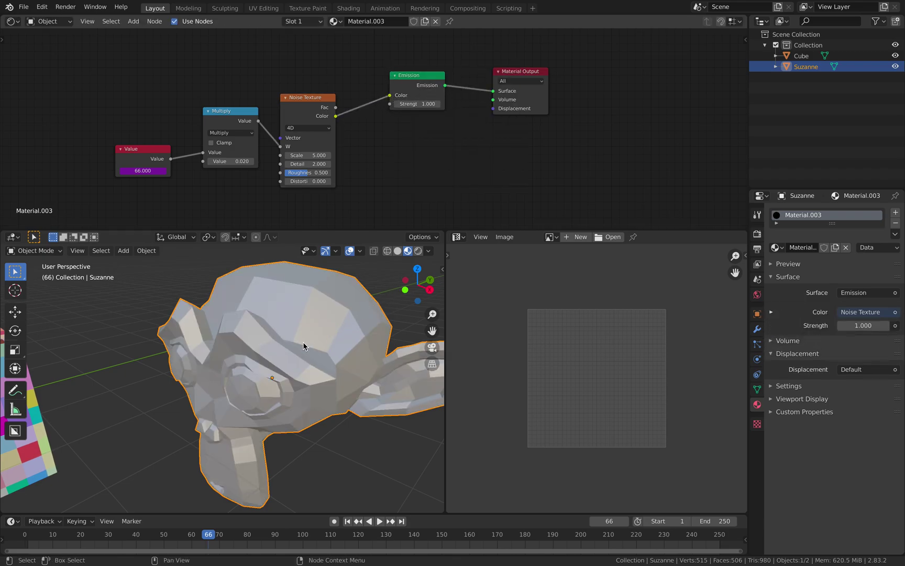
# Play the animation and raise the Noise Texture's Scale to 7.200 while checking the pattern on the monkey.
pyautogui.scroll(-4, 301, 350)
pyautogui.press('space')
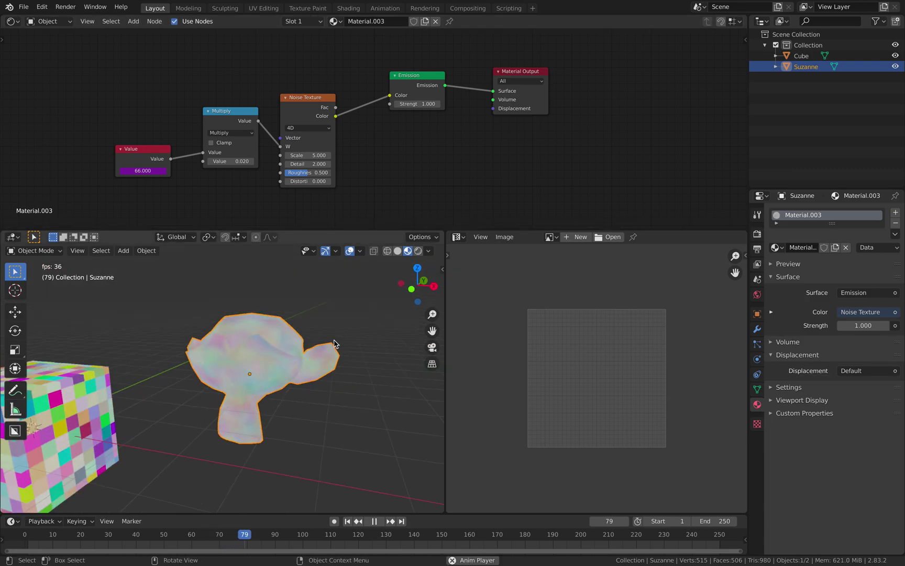
pyautogui.moveTo(313, 156); pyautogui.dragTo(331, 156)
pyautogui.press('space')
pyautogui.moveTo(368, 133); pyautogui.dragTo(338, 147, button='middle')
pyautogui.scroll(1, 369, 146)
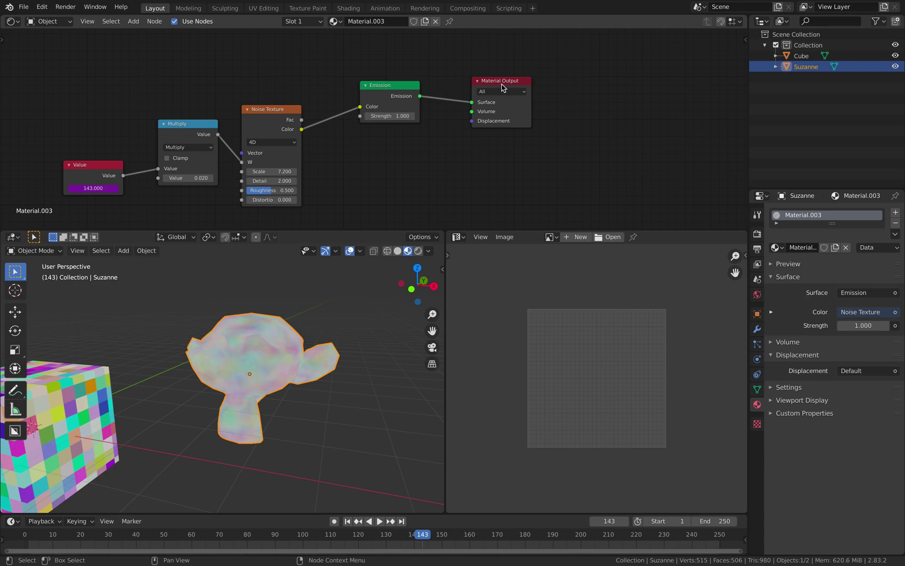
# Save the file and insert an RGB Curves node between the Noise Texture and the Emission node.
pyautogui.moveTo(512, 84); pyautogui.dragTo(563, 100)
pyautogui.moveTo(378, 82); pyautogui.dragTo(372, 72)
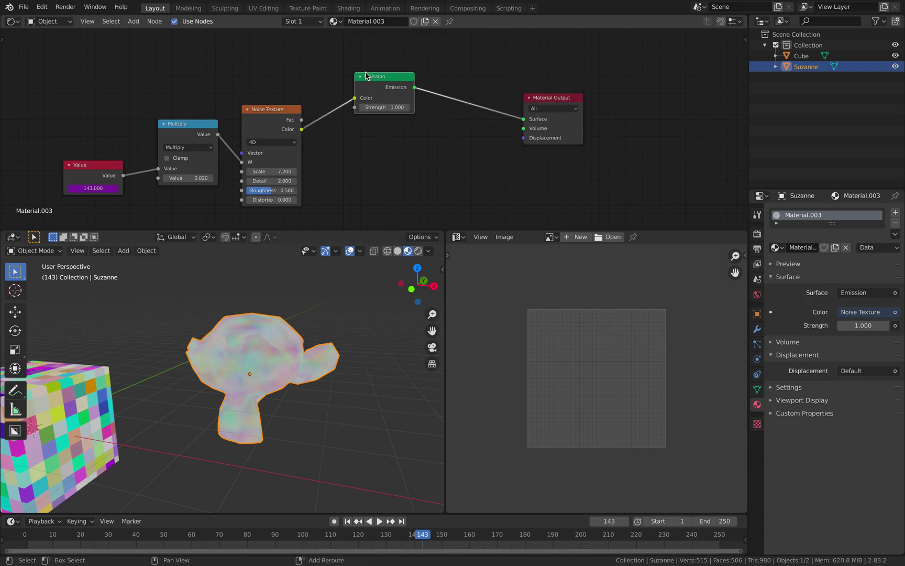
pyautogui.hotkey('ctrl', 's')
pyautogui.hotkey('shift', 'a')
pyautogui.click(335, 73)
pyautogui.write('cur')
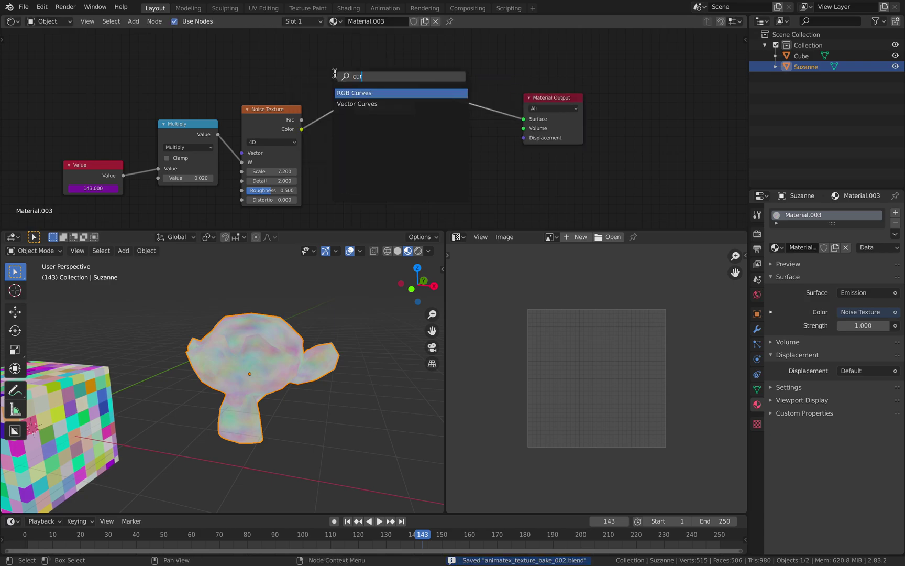
pyautogui.press('Return')
pyautogui.click(355, 121)
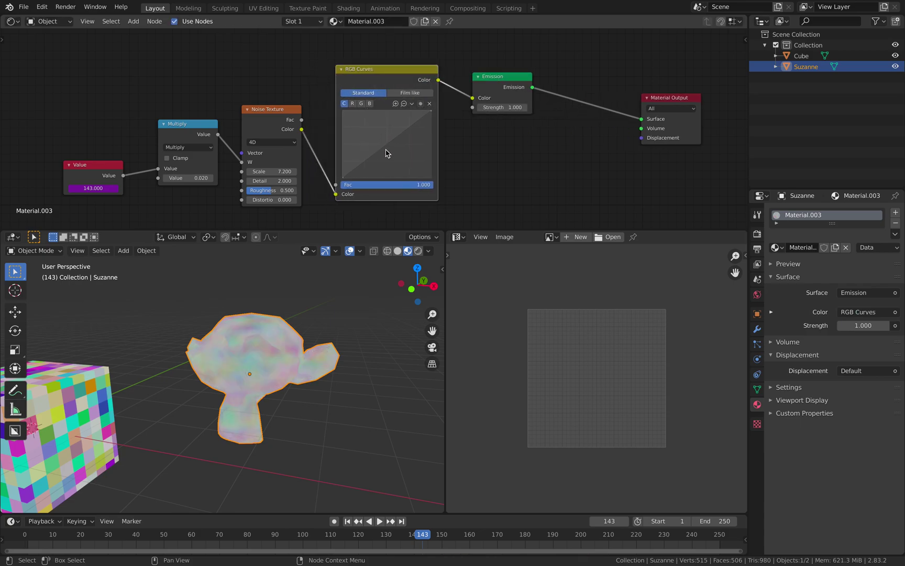
# Shape the RGB curve into a steep S with its lower point at X 0.502, Y 0.150, and save after previewing the animation.
pyautogui.moveTo(388, 152)
pyautogui.mouseDown()
pyautogui.moveTo(395, 162)
pyautogui.moveTo(403, 147)
pyautogui.moveTo(410, 153)
pyautogui.moveTo(392, 154)
pyautogui.moveTo(388, 170)
pyautogui.mouseUp()
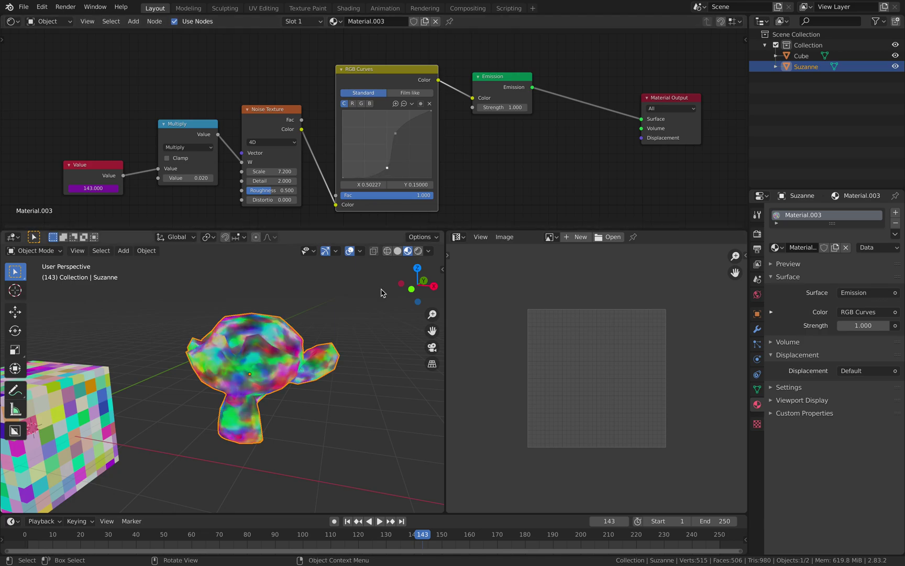
pyautogui.click(382, 292)
pyautogui.press('space')
pyautogui.moveTo(353, 326)
pyautogui.mouseDown(button='middle')
pyautogui.moveTo(291, 329)
pyautogui.moveTo(331, 314)
pyautogui.moveTo(360, 336)
pyautogui.mouseUp(button='middle')
pyautogui.press('space')
pyautogui.hotkey('ctrl', 's')
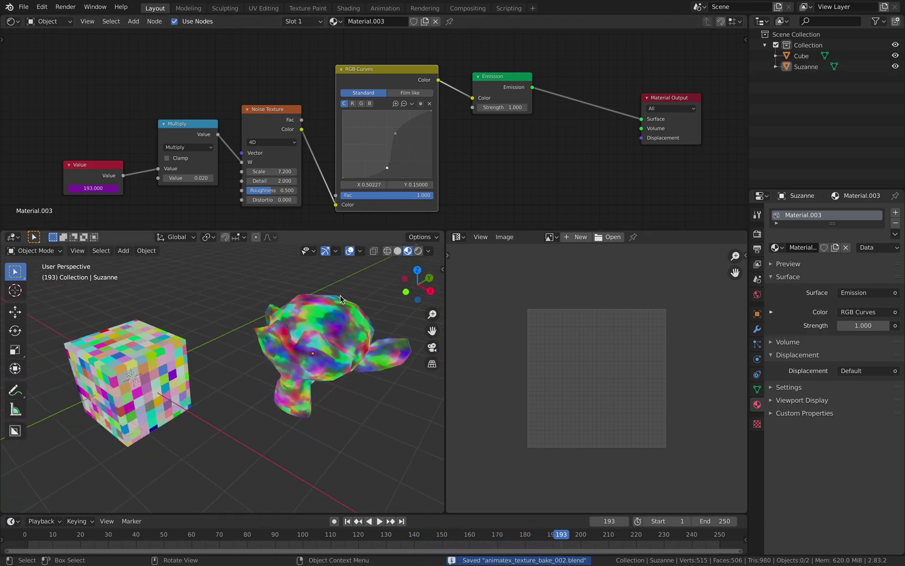
# Select only the cube and set its Voronoi Texture's Randomness to 0.300.
pyautogui.click(367, 339)
pyautogui.keyDown('shift'); pyautogui.click(169, 335); pyautogui.keyUp('shift')
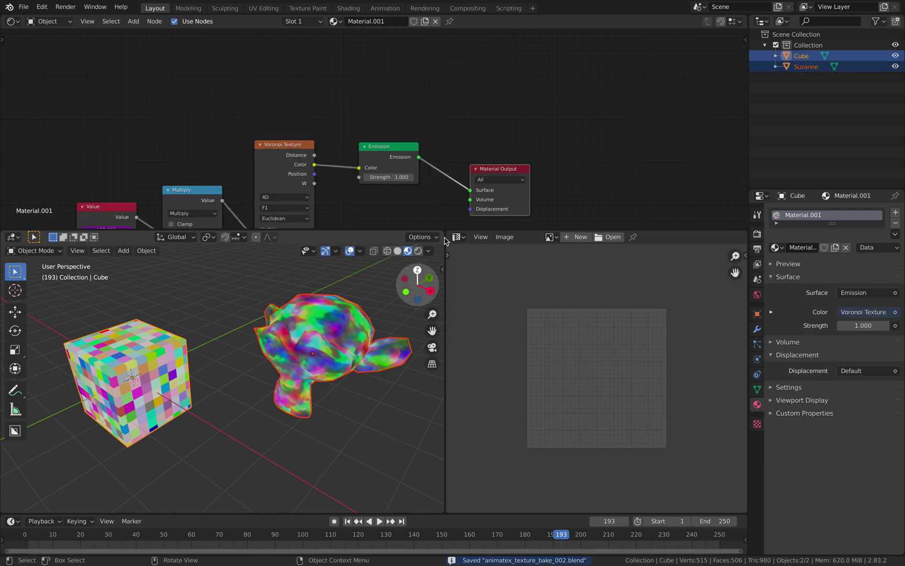
pyautogui.moveTo(490, 193); pyautogui.dragTo(483, 152, button='middle')
pyautogui.moveTo(346, 203); pyautogui.dragTo(398, 171, button='middle')
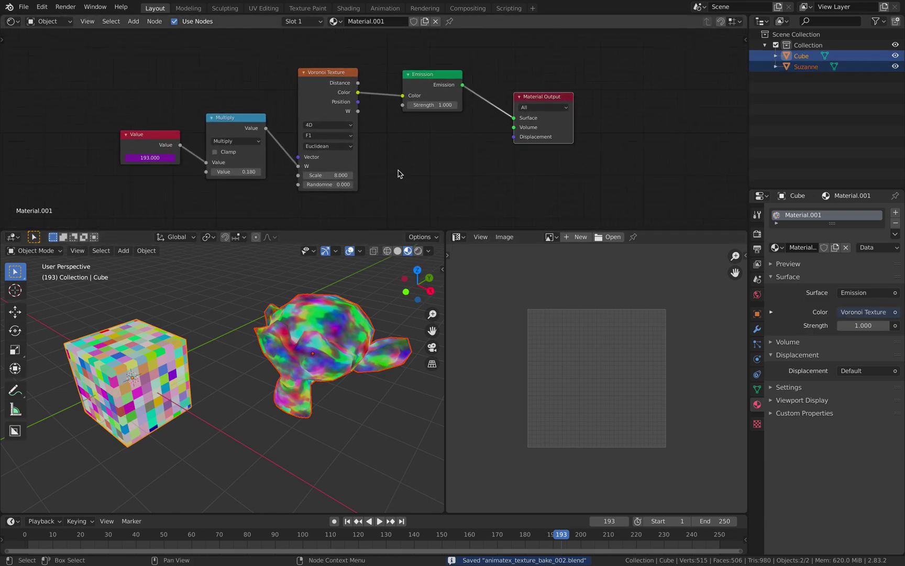
pyautogui.click(148, 361)
pyautogui.moveTo(239, 144); pyautogui.dragTo(216, 129, button='middle')
pyautogui.scroll(2, 216, 129)
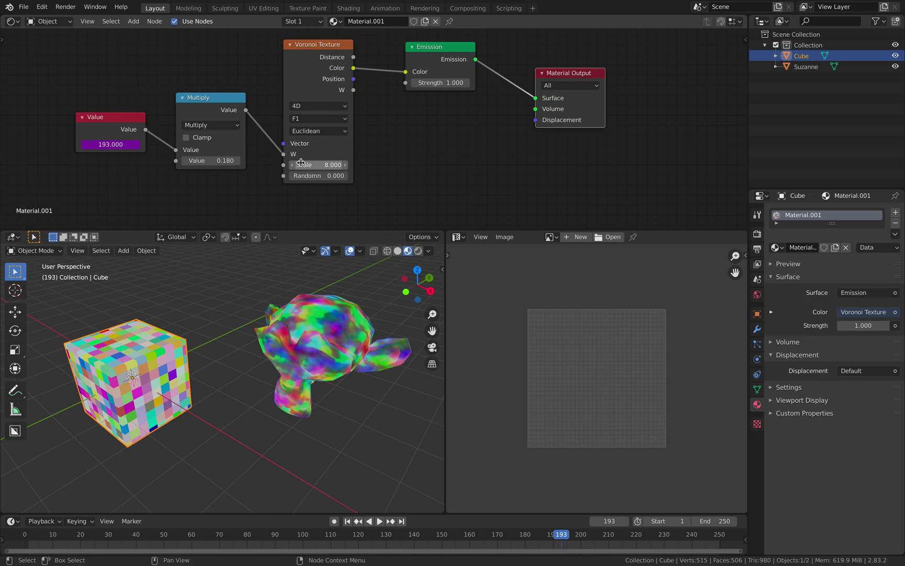
pyautogui.moveTo(297, 176)
pyautogui.mouseDown()
pyautogui.moveTo(322, 175)
pyautogui.moveTo(300, 176)
pyautogui.mouseUp()
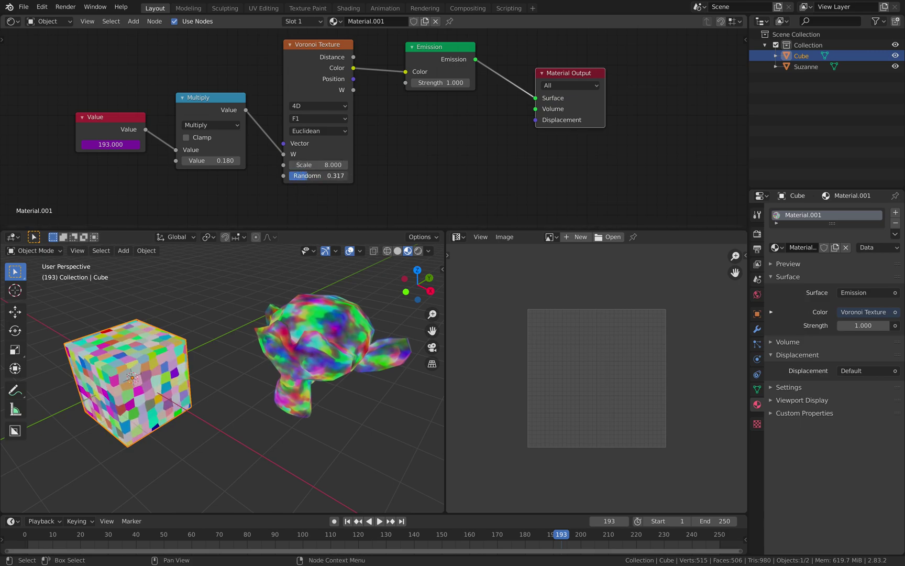
# Spread out the cube material's nodes and add a Noise Texture node below the Emission node.
pyautogui.scroll(1, 362, 142)
pyautogui.moveTo(336, 58); pyautogui.dragTo(283, 79)
pyautogui.moveTo(424, 49); pyautogui.dragTo(448, 58)
pyautogui.moveTo(581, 76); pyautogui.dragTo(639, 82)
pyautogui.hotkey('shift', 'a')
pyautogui.click(421, 129)
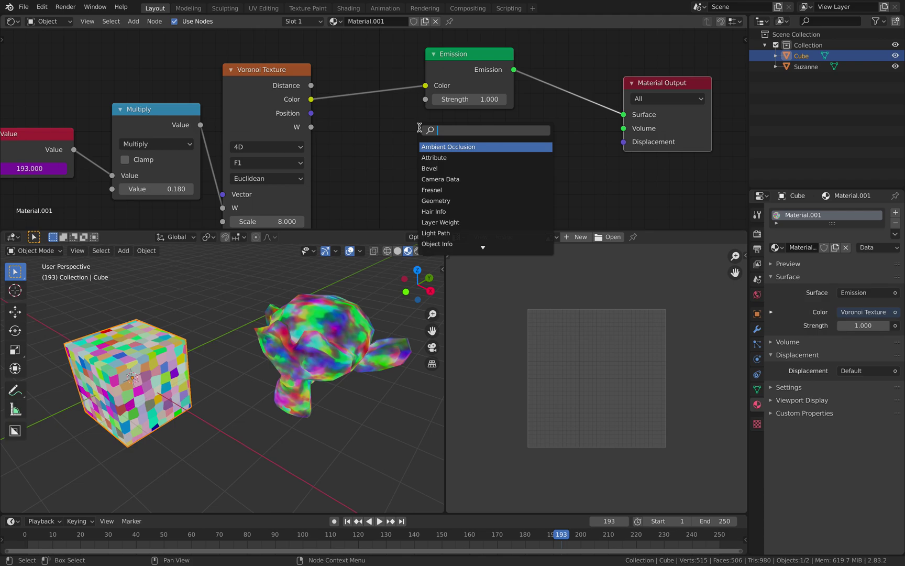
pyautogui.press('Return')
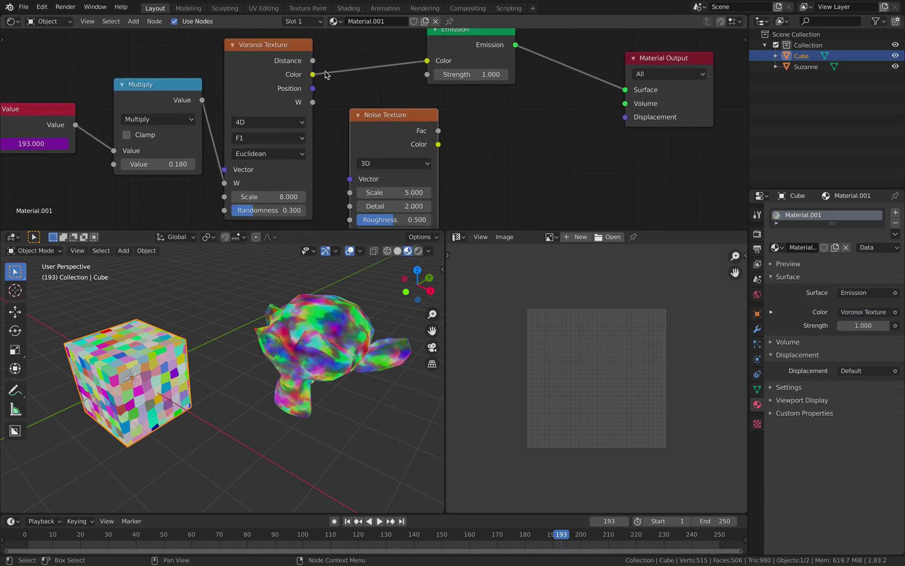
# Connect the Voronoi Distance to the Noise Texture's Vector and the noise Color to the Emission Color.
pyautogui.scroll(-2, 314, 59)
pyautogui.moveTo(333, 64); pyautogui.dragTo(325, 33, button='middle')
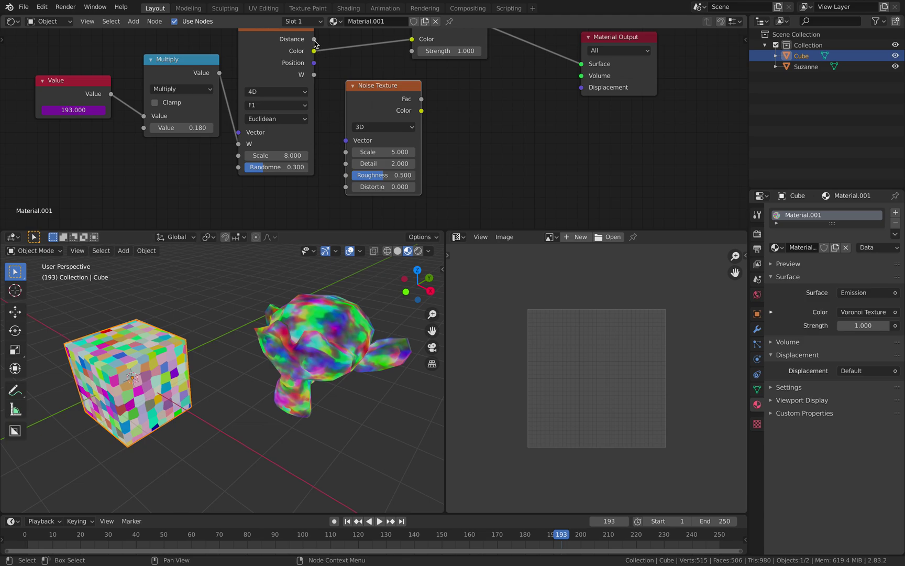
pyautogui.moveTo(314, 40); pyautogui.dragTo(346, 140)
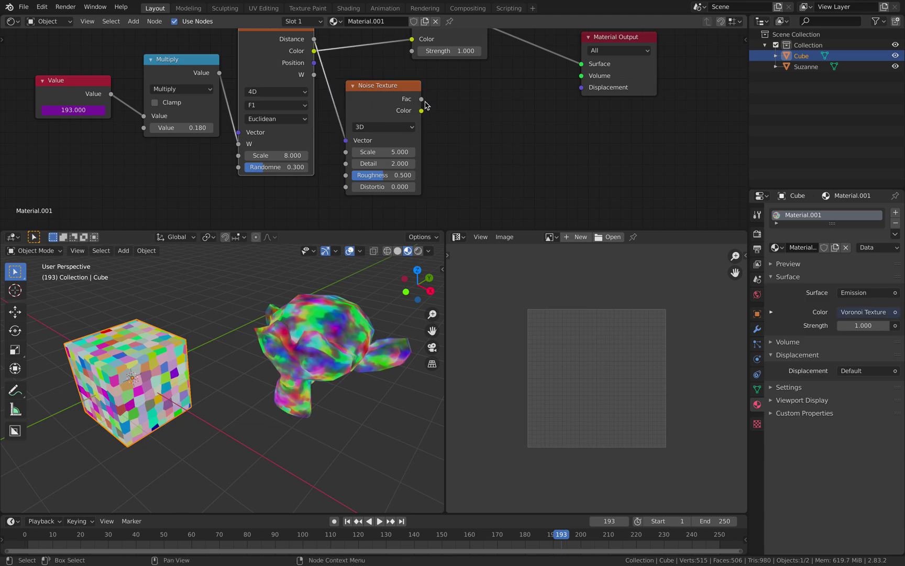
pyautogui.moveTo(425, 105); pyautogui.dragTo(411, 128, button='middle')
pyautogui.moveTo(407, 132); pyautogui.dragTo(405, 64)
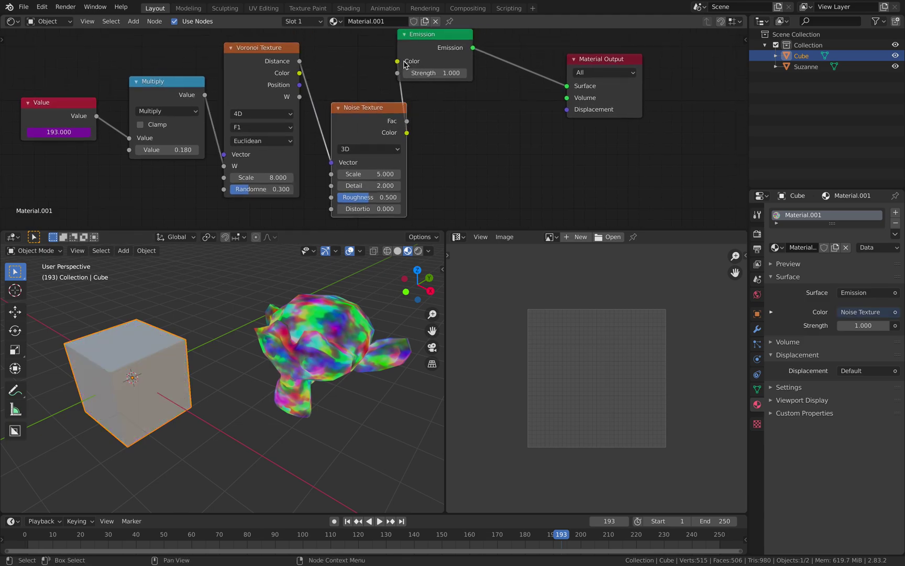
# Play the animation and check the moving pattern on the cube up close.
pyautogui.moveTo(249, 308); pyautogui.dragTo(275, 322, button='middle')
pyautogui.scroll(4, 232, 323)
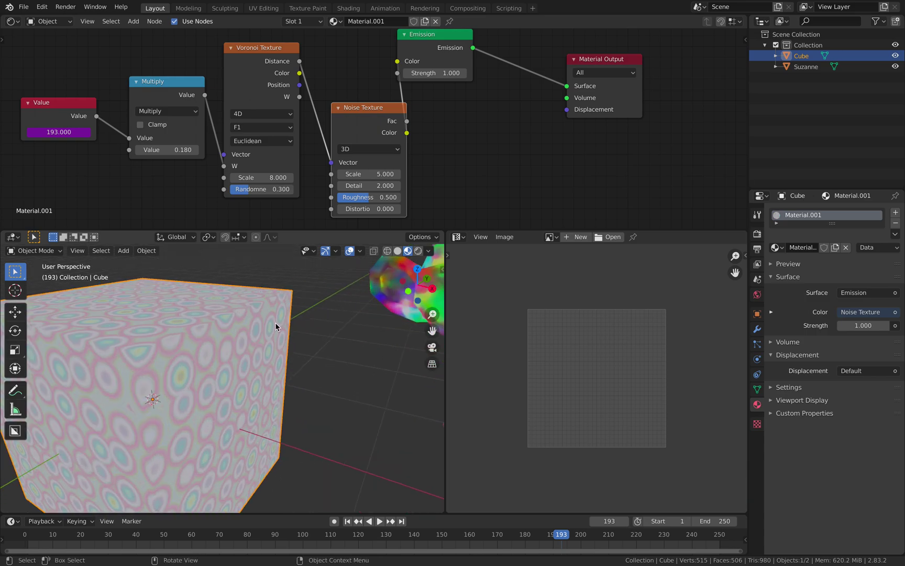
pyautogui.press('space')
pyautogui.scroll(-5, 274, 322)
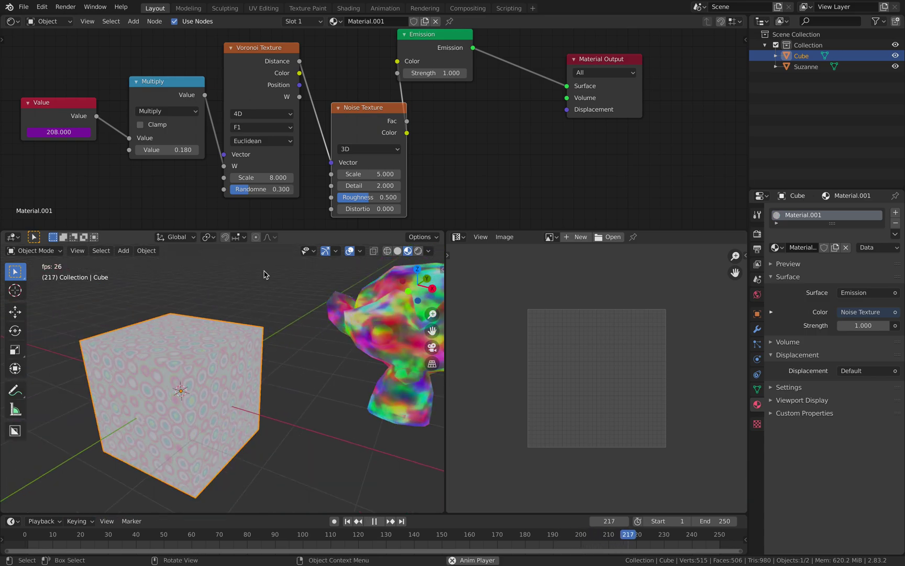
pyautogui.press('space')
# Set the cube material's Multiply value to 0.02 and preview the slower animation.
pyautogui.click(183, 150)
pyautogui.write('0.0')
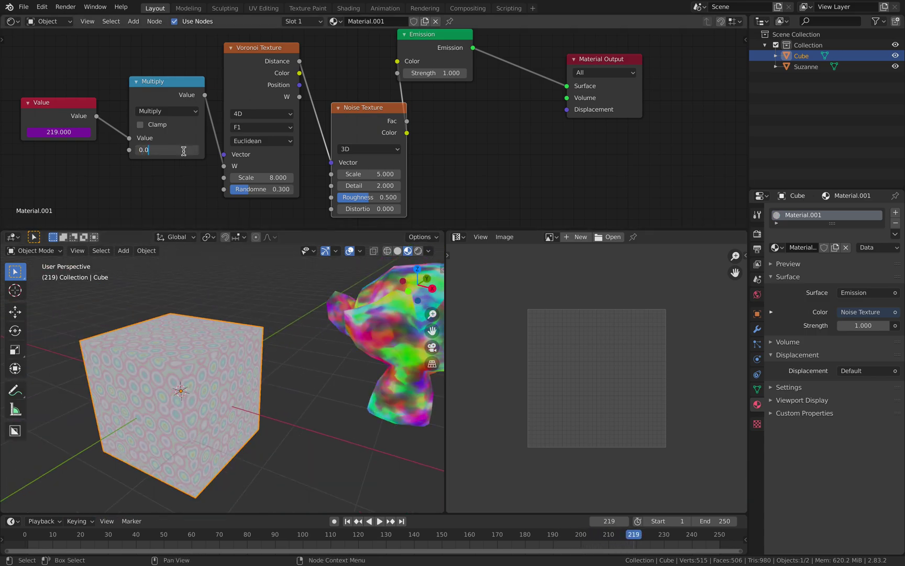
pyautogui.write('2')
pyautogui.press('Return')
pyautogui.press('space')
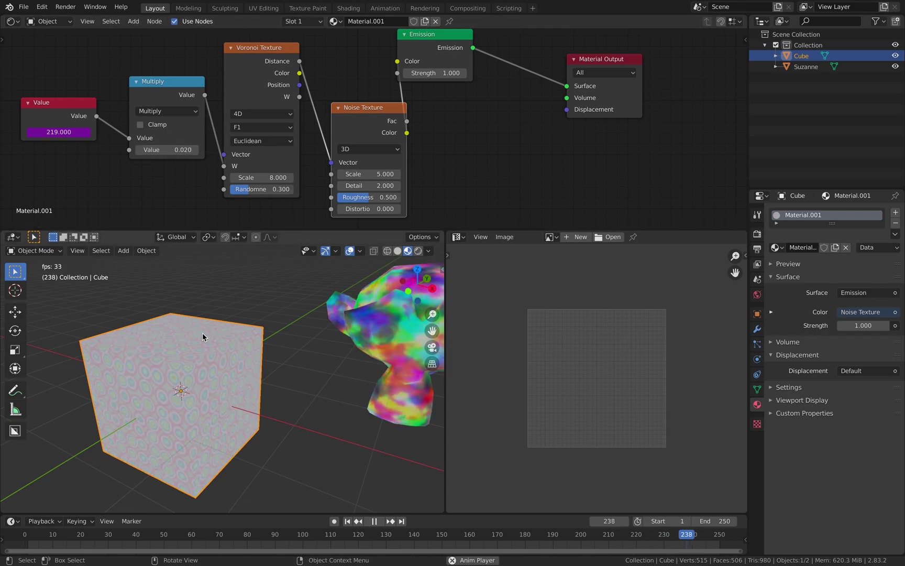
pyautogui.press('space')
# Set the Voronoi Texture's Randomness to 0.358 and play the animation to check it.
pyautogui.moveTo(251, 189)
pyautogui.mouseDown()
pyautogui.moveTo(264, 189)
pyautogui.moveTo(253, 189)
pyautogui.mouseUp()
pyautogui.press('space')
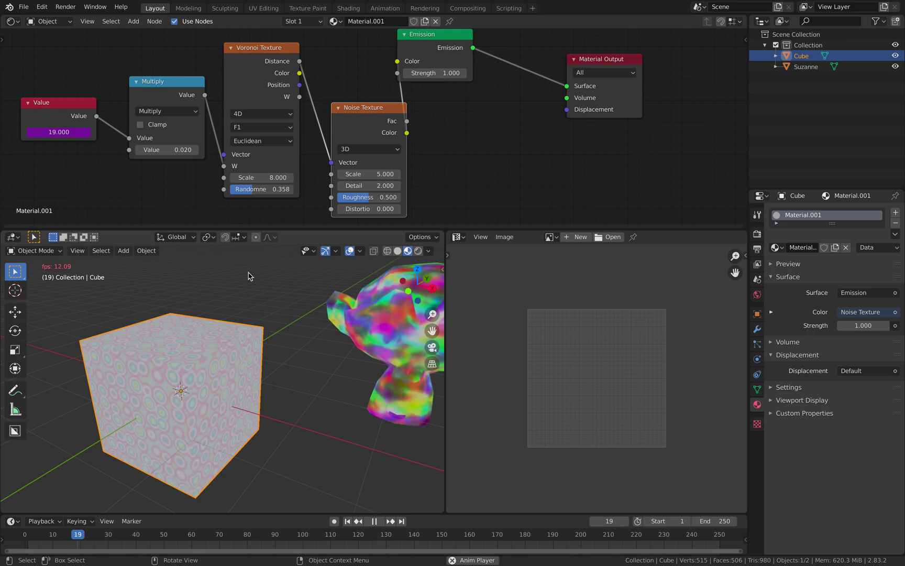
pyautogui.press('space')
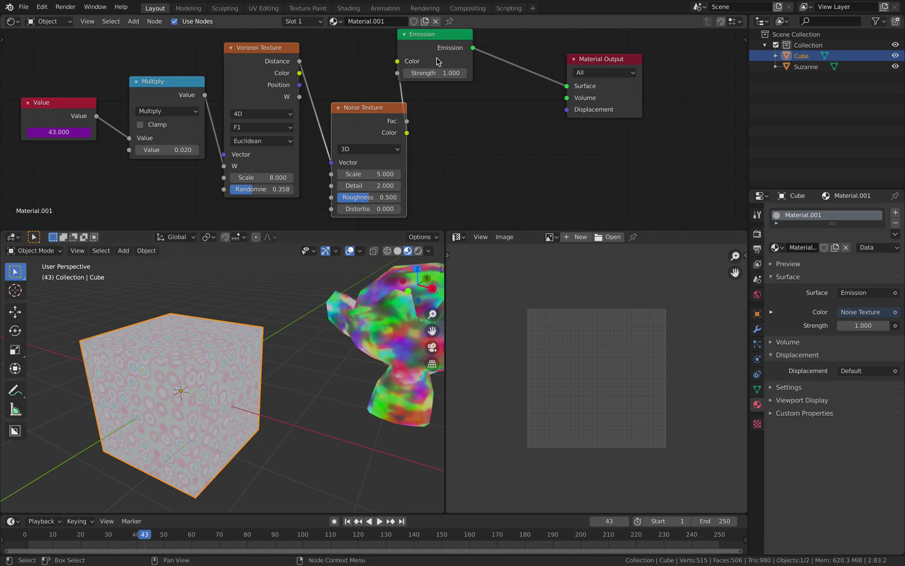
# Make room before the Material Output and insert a ColorRamp node between the Noise Texture and the Emission node.
pyautogui.moveTo(436, 41); pyautogui.dragTo(503, 60)
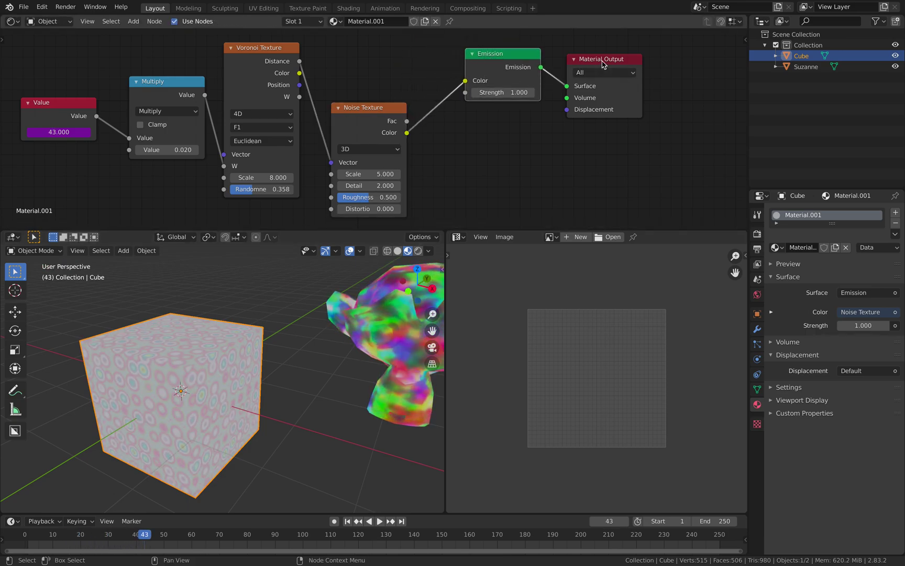
pyautogui.moveTo(610, 62); pyautogui.dragTo(646, 65)
pyautogui.hotkey('shift', 'a')
pyautogui.click(521, 148)
pyautogui.write('colo')
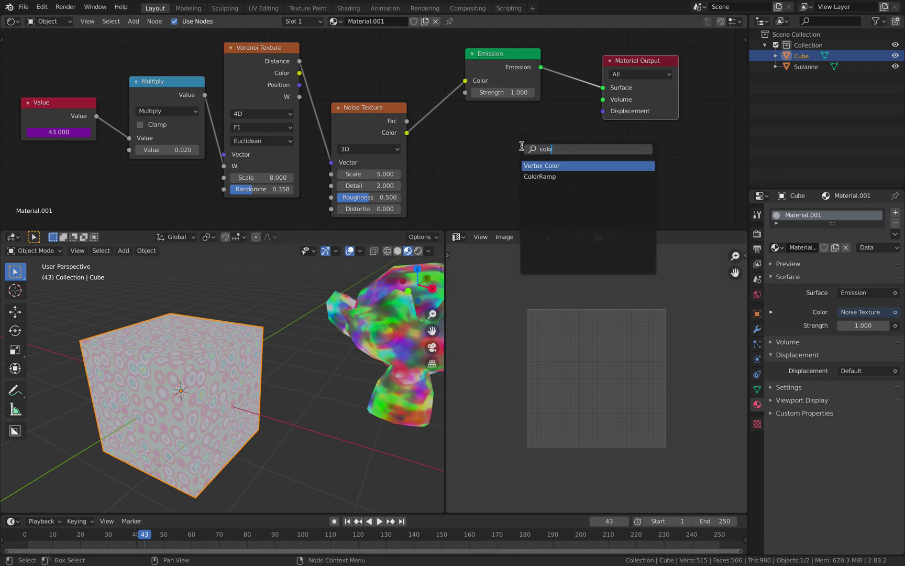
pyautogui.press('Return')
pyautogui.click(444, 93)
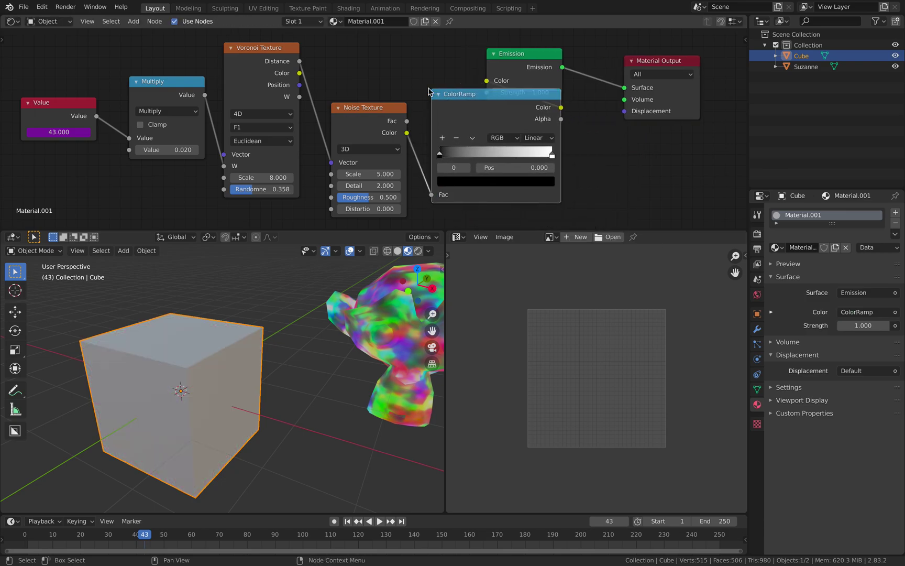
# Move the ColorRamp's black stop to 0.109 and the other stop to 0.902, coloured red with H 0.977, S 0.809, V 1.000.
pyautogui.click(468, 161)
pyautogui.moveTo(459, 155); pyautogui.dragTo(471, 157)
pyautogui.click(480, 181)
pyautogui.moveTo(549, 62); pyautogui.dragTo(503, 101)
pyautogui.click(571, 155)
pyautogui.click(548, 185)
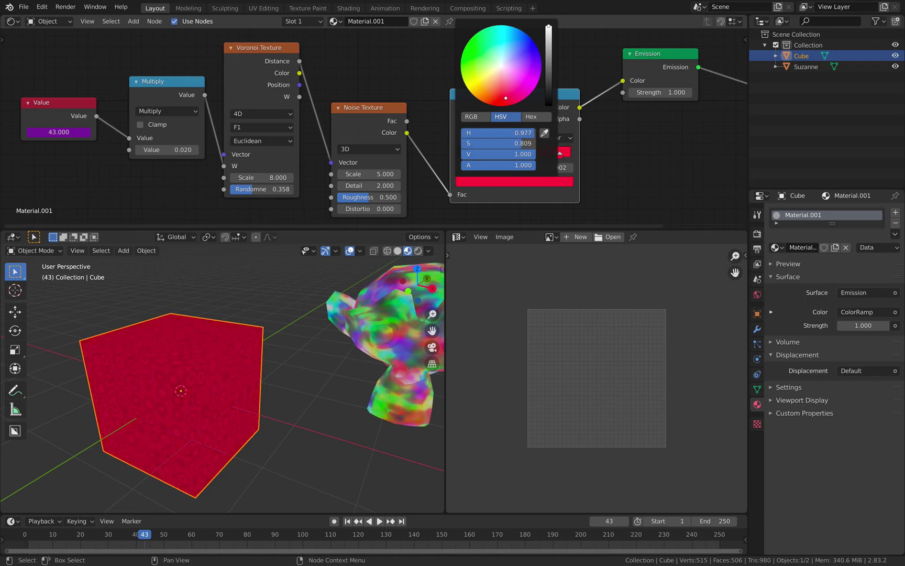
# Set the ColorRamp to HSV with Clockwise interpolation and move its stops closer together, placing the red one at 0.761.
pyautogui.click(557, 137)
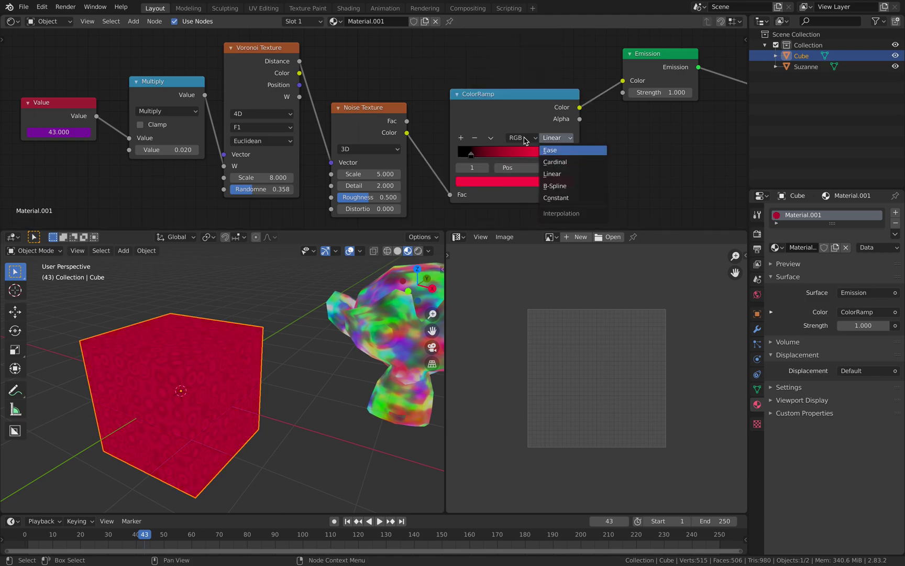
pyautogui.click(524, 138)
pyautogui.click(521, 162)
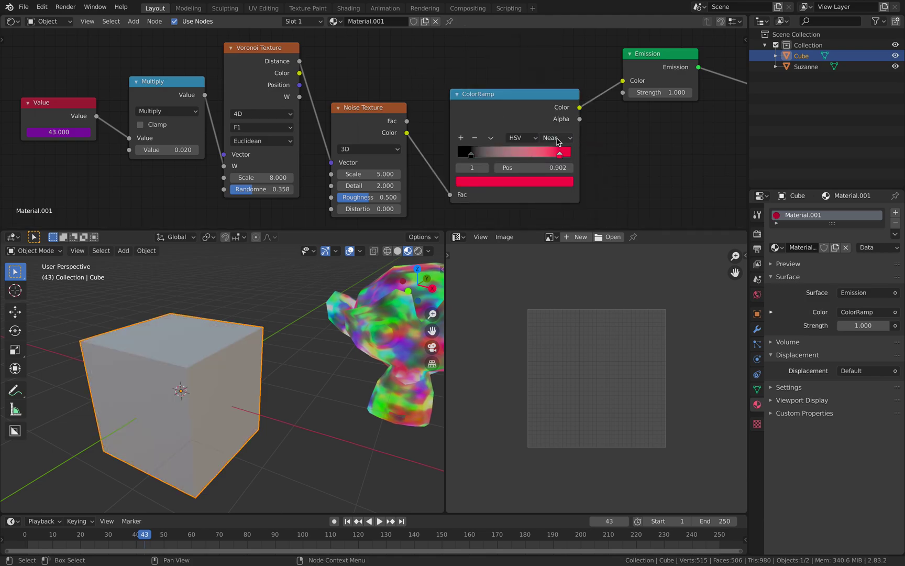
pyautogui.click(557, 138)
pyautogui.click(564, 177)
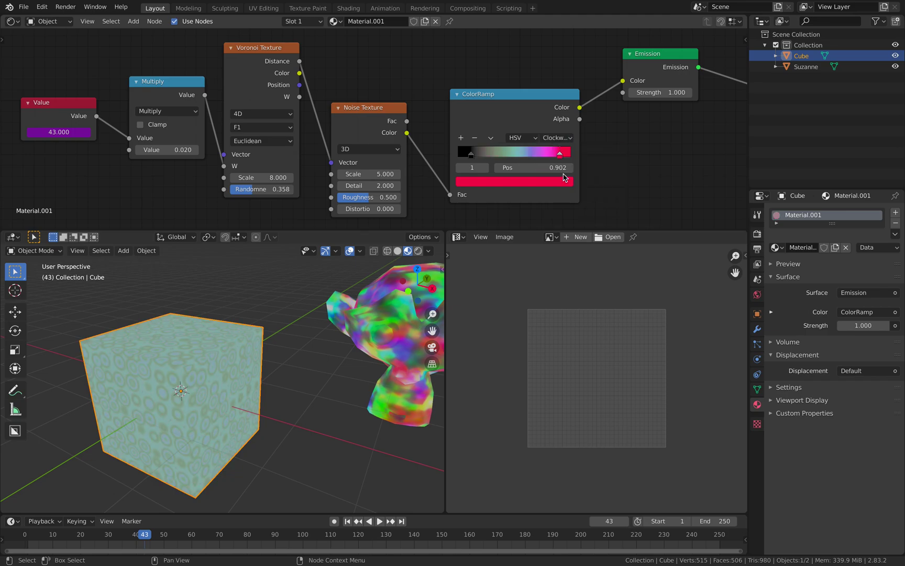
pyautogui.click(470, 154)
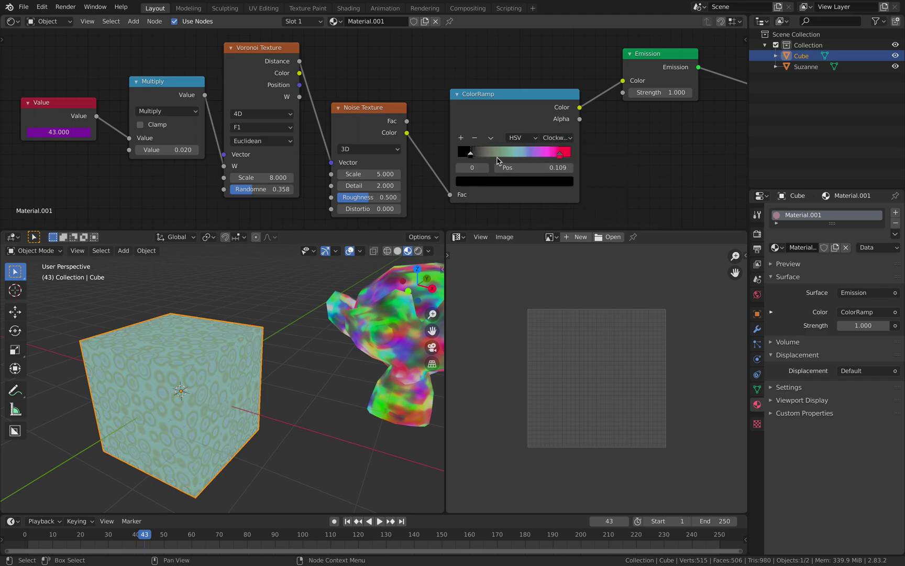
pyautogui.moveTo(497, 159); pyautogui.dragTo(529, 157)
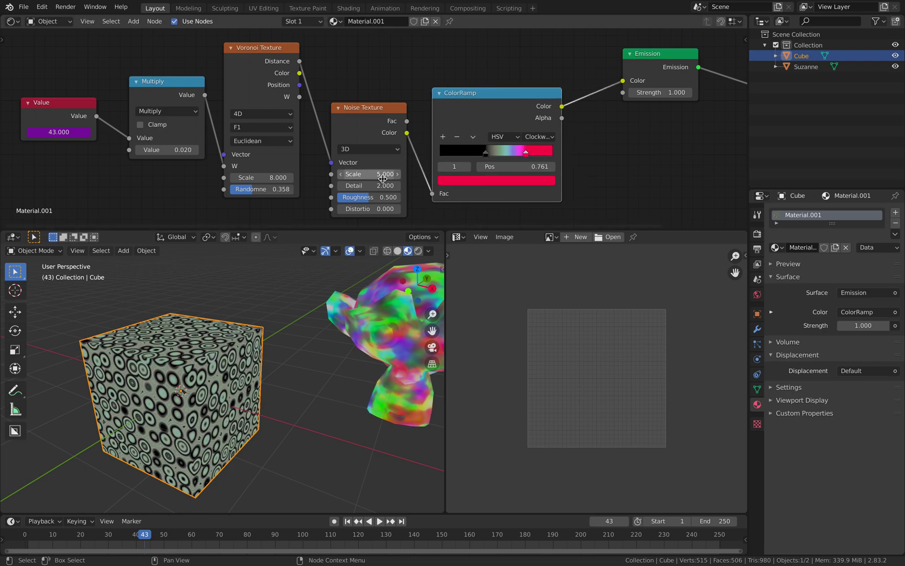
# Set the Noise Texture to 2D with a Scale of 5.740.
pyautogui.moveTo(378, 176); pyautogui.dragTo(391, 176)
pyautogui.click(370, 149)
pyautogui.click(370, 160)
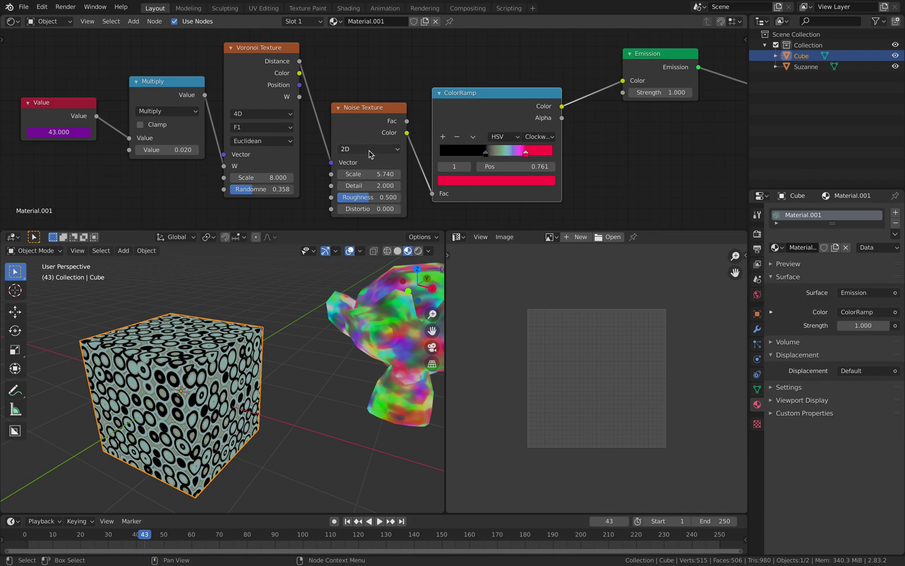
# Connect the Voronoi Texture's Distance output straight to the ColorRamp's Fac input and delete the Noise Texture node.
pyautogui.moveTo(300, 62); pyautogui.dragTo(433, 194)
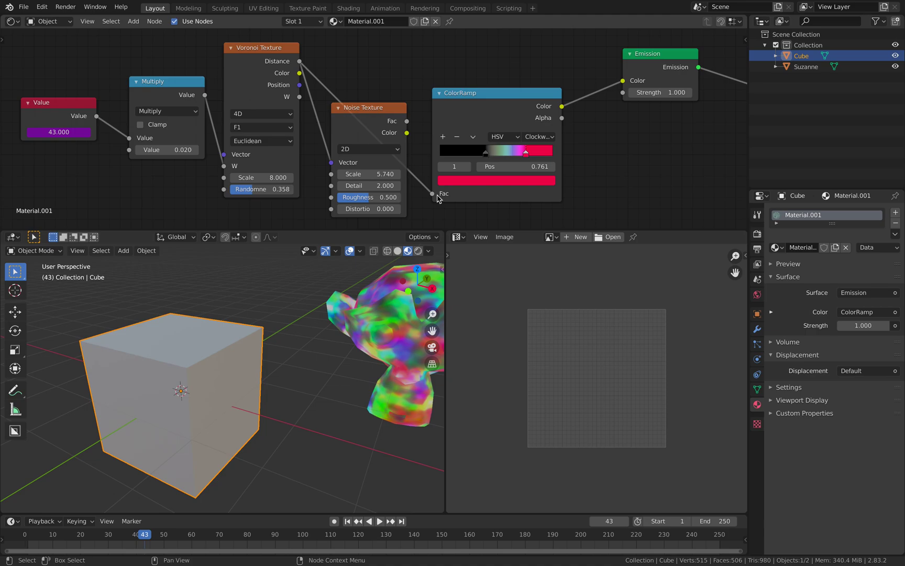
pyautogui.click(381, 131)
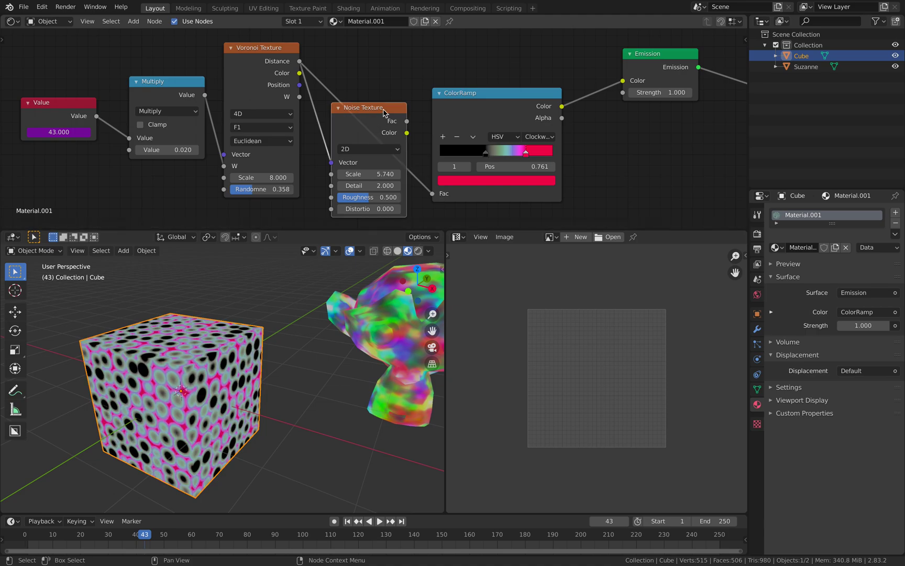
pyautogui.press('x')
# Move the ColorRamp node closer to the Voronoi Texture and set its black stop to 0.248 and red stop to 0.752.
pyautogui.moveTo(477, 95); pyautogui.dragTo(446, 74)
pyautogui.moveTo(453, 131); pyautogui.dragTo(436, 130)
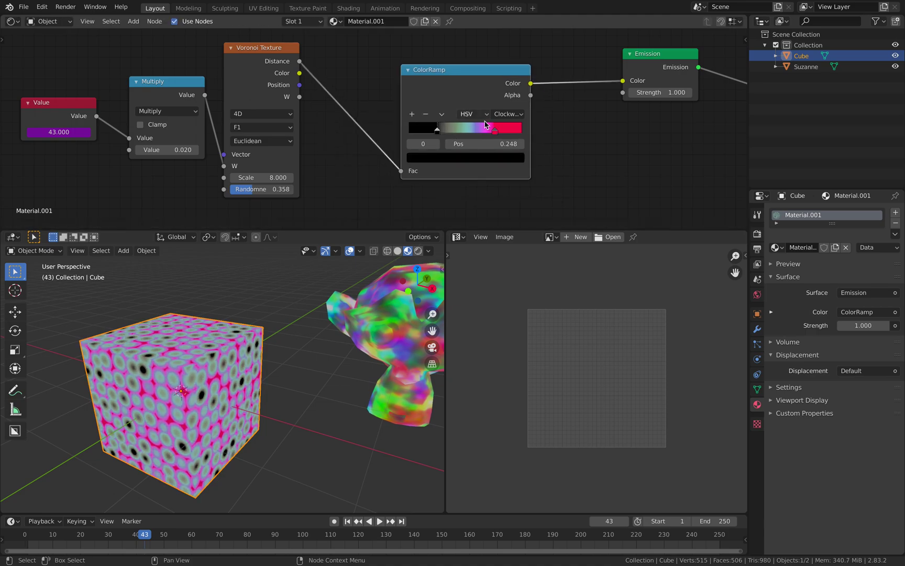
pyautogui.moveTo(502, 131); pyautogui.dragTo(494, 131)
# Try the ColorRamp's RGB colour mode and return it to HSV.
pyautogui.click(474, 114)
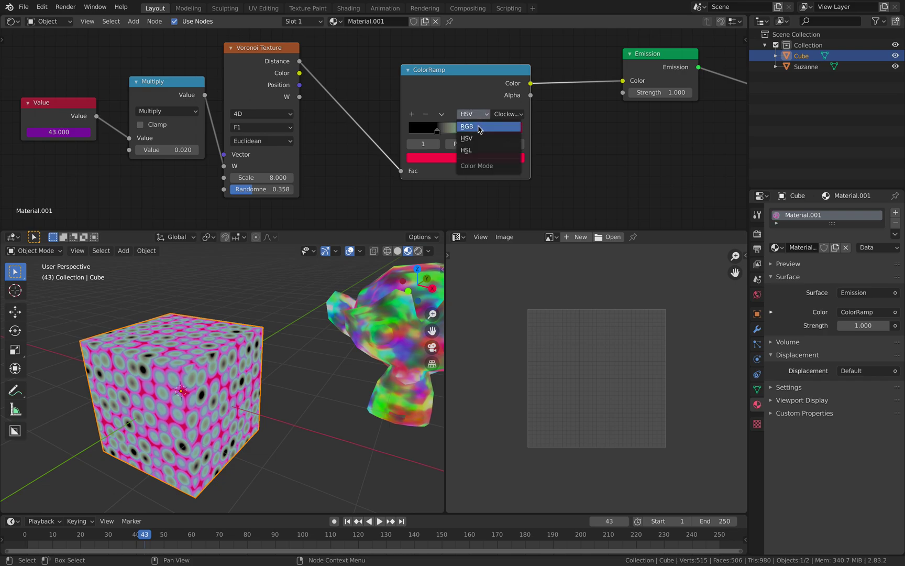
pyautogui.click(472, 122)
pyautogui.click(506, 114)
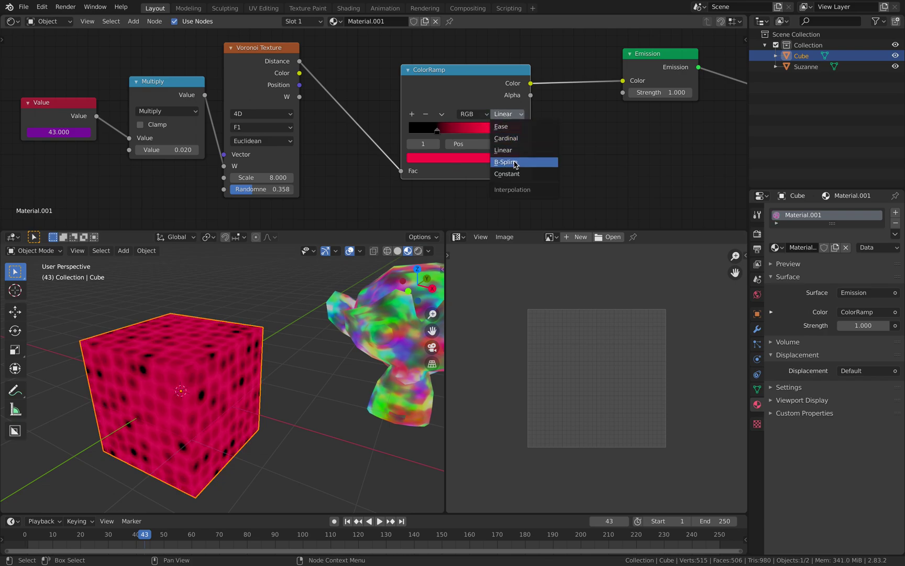
pyautogui.click(481, 118)
pyautogui.click(476, 126)
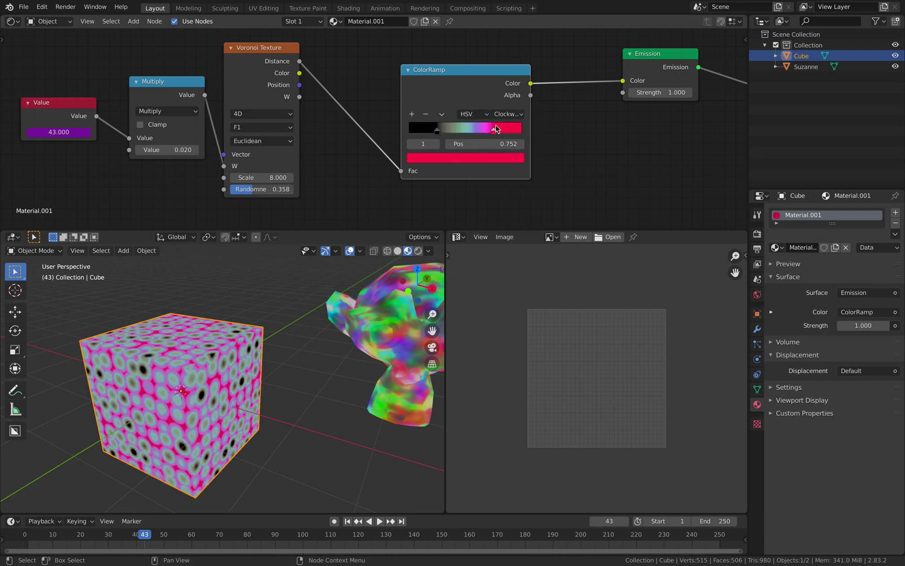
# Move the ColorRamp's black stop to 0.234, recolour it bright yellow, and play the animation to check it.
pyautogui.moveTo(437, 129); pyautogui.dragTo(435, 130)
pyautogui.click(451, 159)
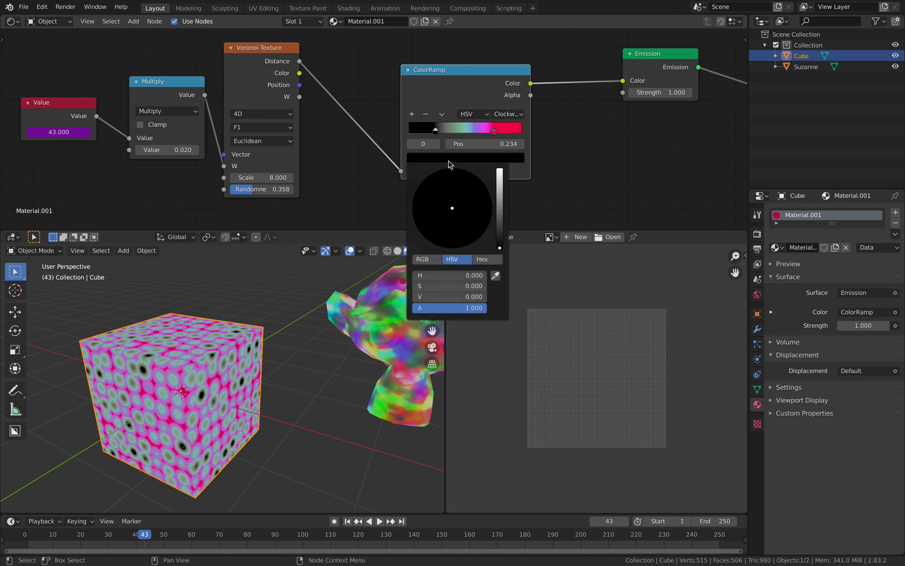
pyautogui.click(499, 185)
pyautogui.moveTo(459, 195); pyautogui.dragTo(430, 224)
pyautogui.press('space')
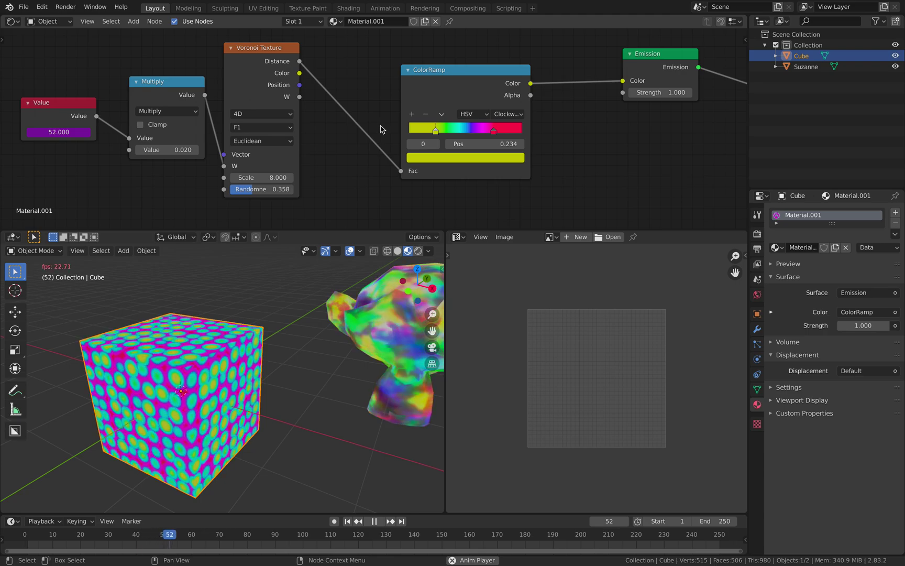
pyautogui.press('space')
# Save the file and select both the monkey and the cube, with the cube as the active object.
pyautogui.scroll(-5, 321, 335)
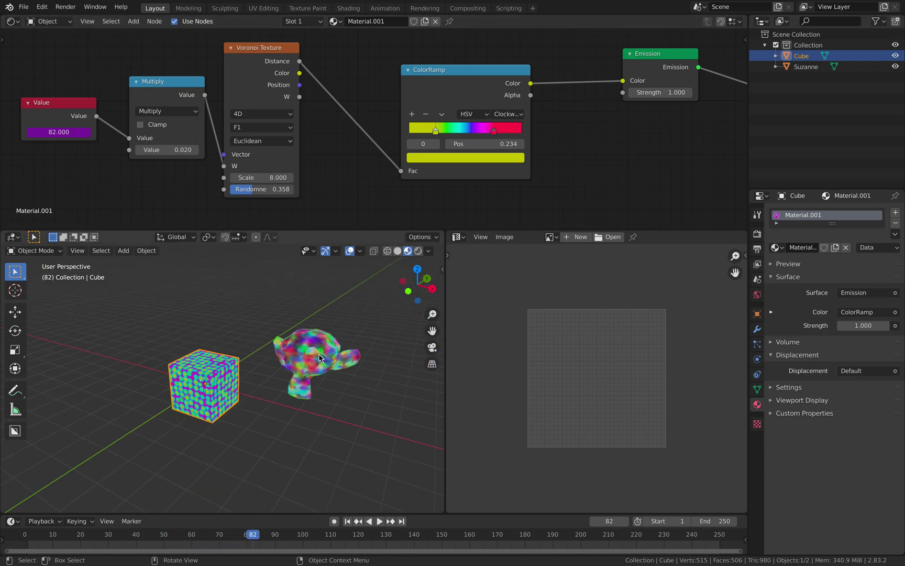
pyautogui.hotkey('ctrl', 's')
pyautogui.click(313, 348)
pyautogui.keyDown('shift'); pyautogui.click(210, 378); pyautogui.keyUp('shift')
pyautogui.scroll(3, 220, 375)
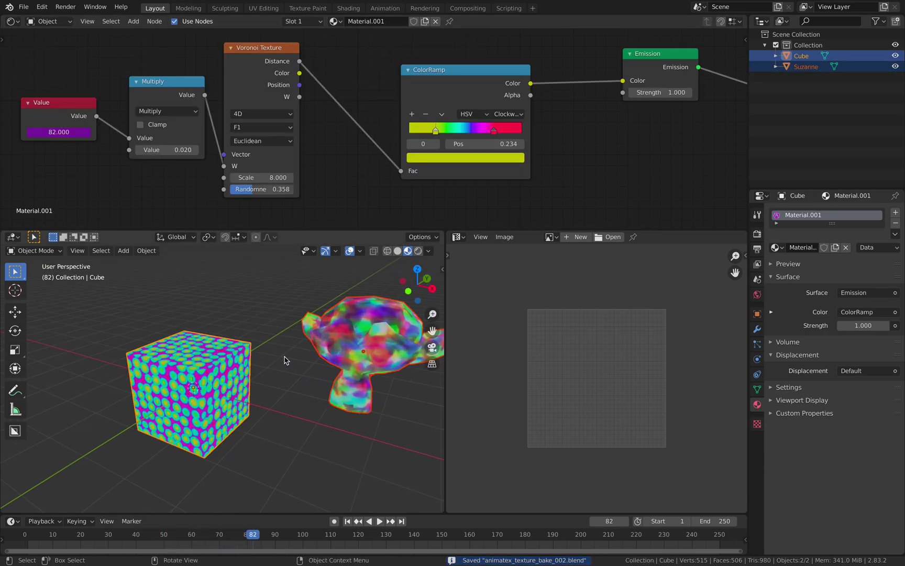
# Play the animation to check the animated materials on the cube and monkey together.
pyautogui.press('space')
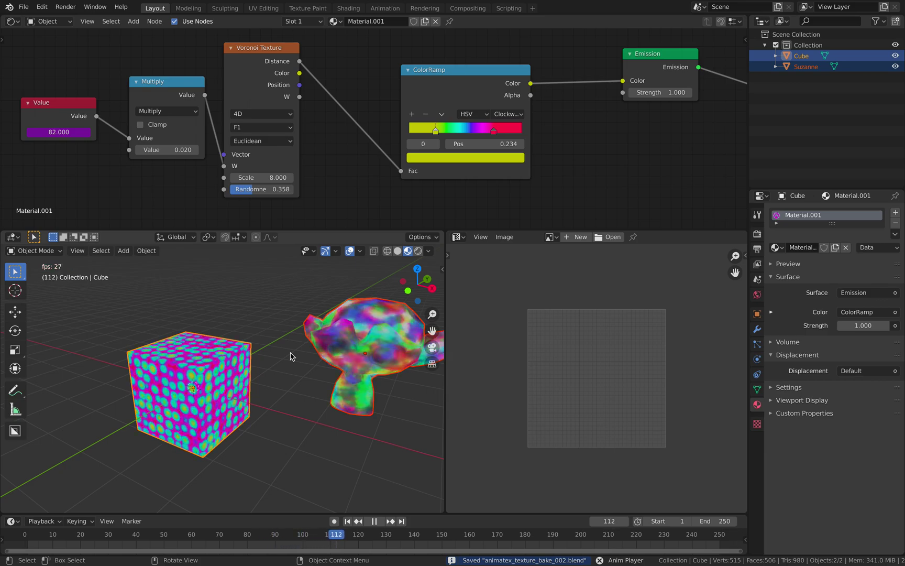
pyautogui.press('space')
pyautogui.press('space')
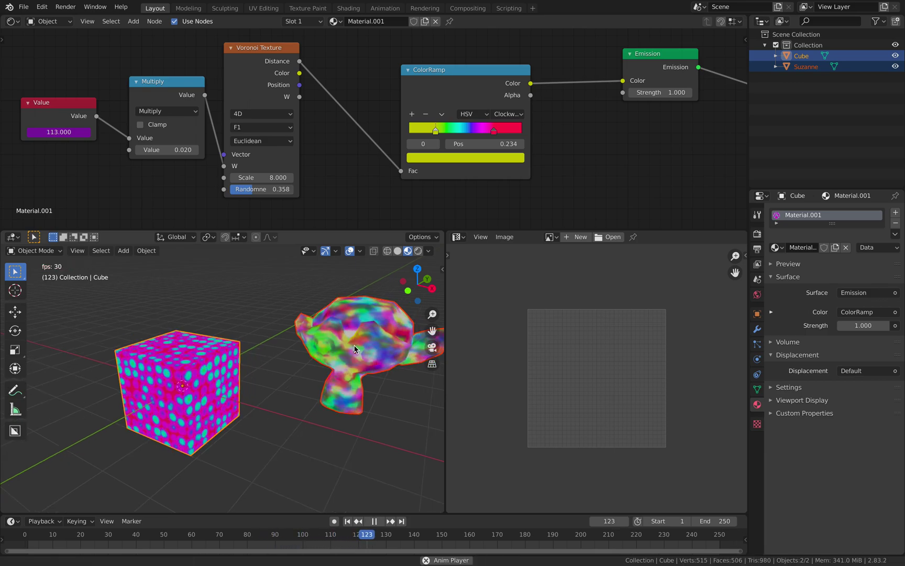
pyautogui.moveTo(338, 328)
pyautogui.mouseDown(button='middle')
pyautogui.moveTo(329, 284)
pyautogui.moveTo(327, 334)
pyautogui.moveTo(206, 338)
pyautogui.moveTo(341, 334)
pyautogui.moveTo(334, 338)
pyautogui.mouseUp(button='middle')
pyautogui.press('space')
pyautogui.press('space')
pyautogui.press('space')
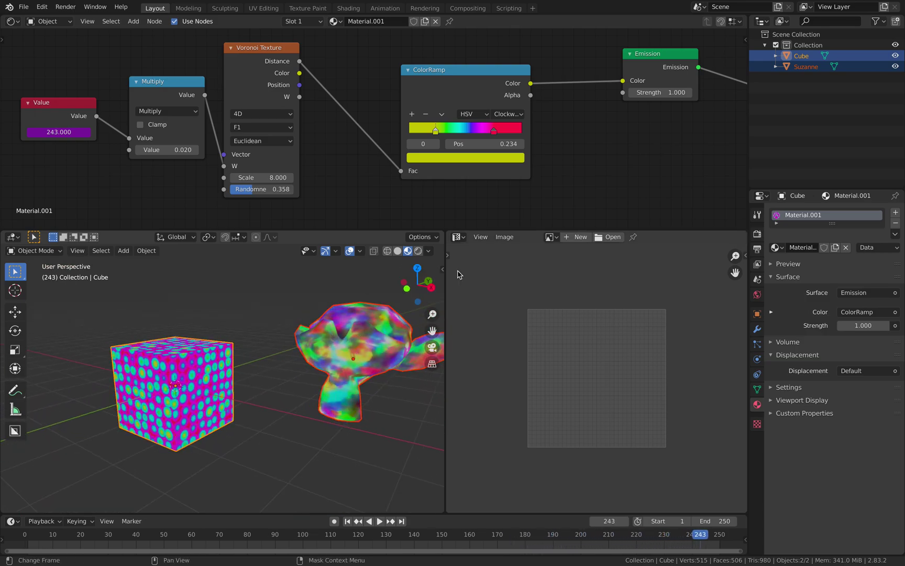
# Widen the 3D viewport at the expense of the image editor, save the file, and frame both objects.
pyautogui.moveTo(445, 275); pyautogui.dragTo(522, 274)
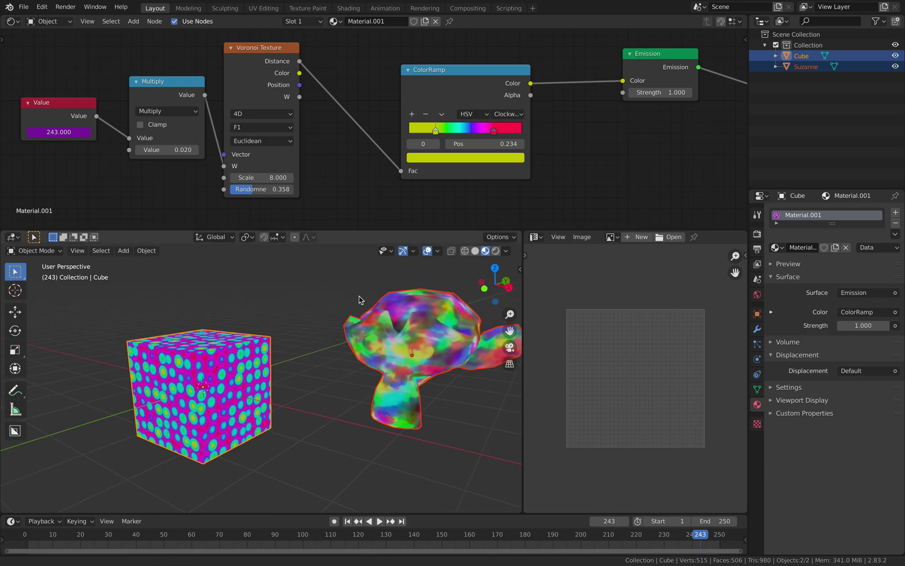
pyautogui.hotkey('ctrl', 's')
pyautogui.moveTo(353, 300); pyautogui.dragTo(375, 318, button='middle')
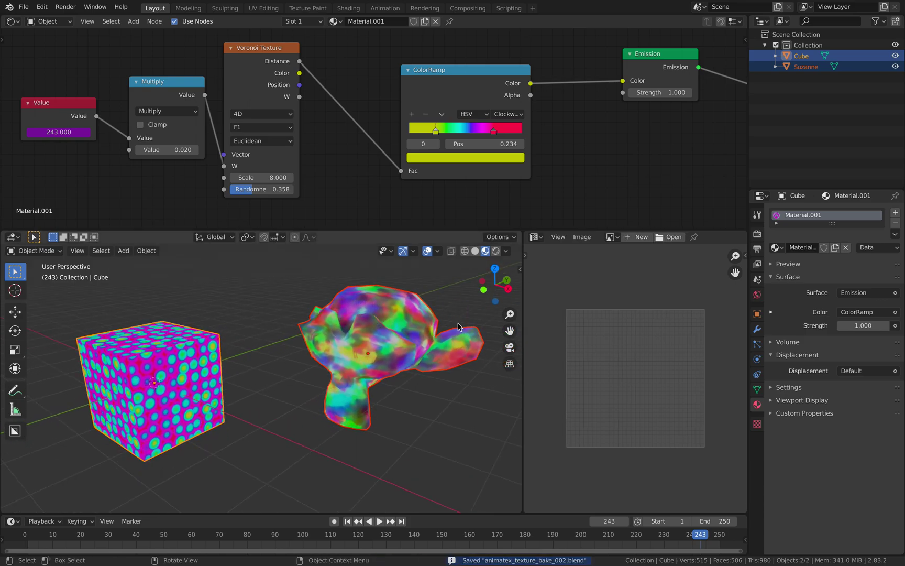
# Turn off the PNG copy in the Bake PBR settings and bake the Emission channel as a render sequence.
pyautogui.click(757, 235)
pyautogui.scroll(-10, 817, 367)
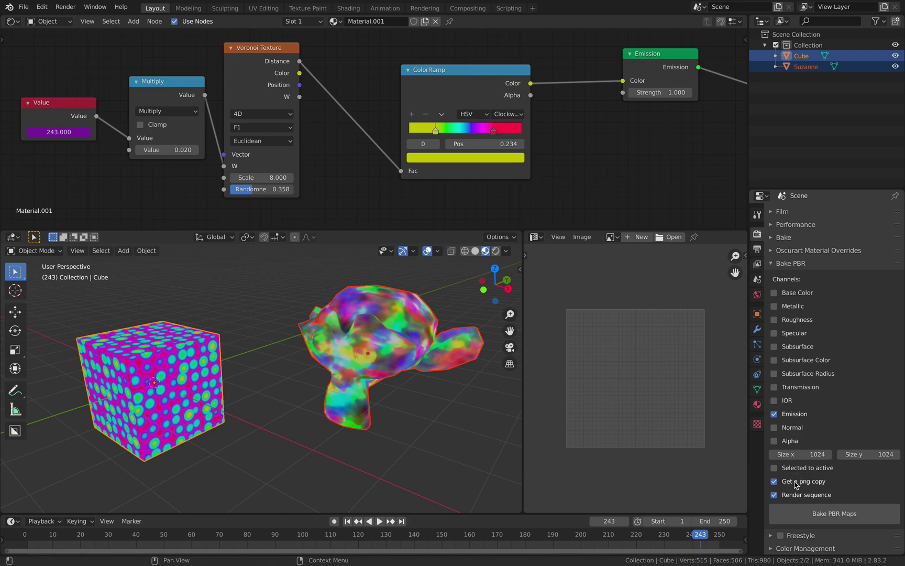
pyautogui.click(780, 483)
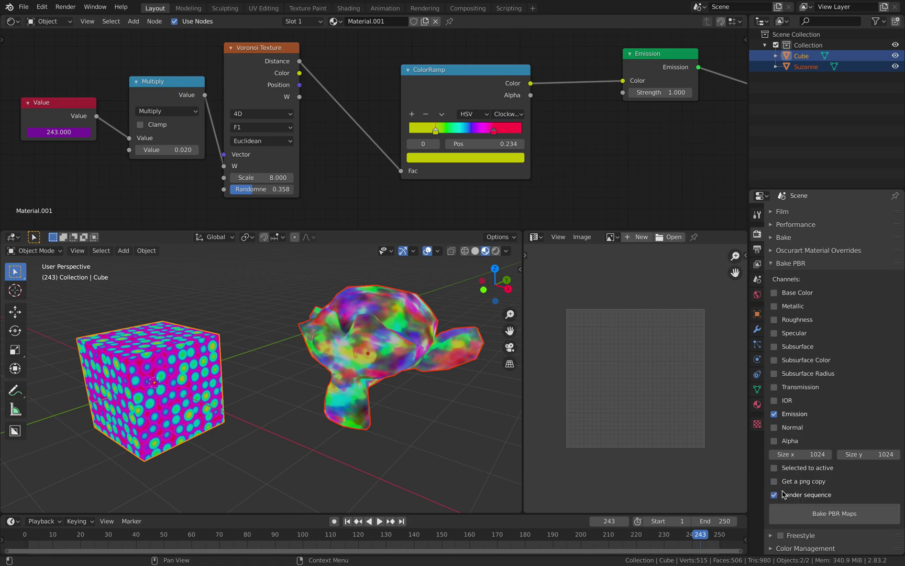
pyautogui.click(810, 514)
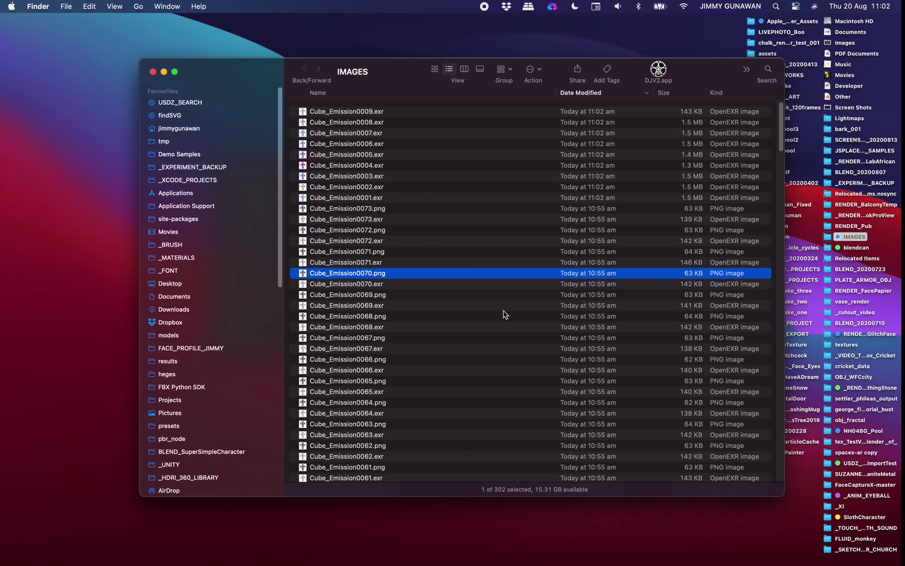
# Check the newly baked cube frames in Finder's IMAGES folder and select Cube_Emission0004.exr.
pyautogui.press('Down')
pyautogui.press('Down')
pyautogui.press('Down')
pyautogui.press('Down')
pyautogui.press('Down')
pyautogui.press('Down')
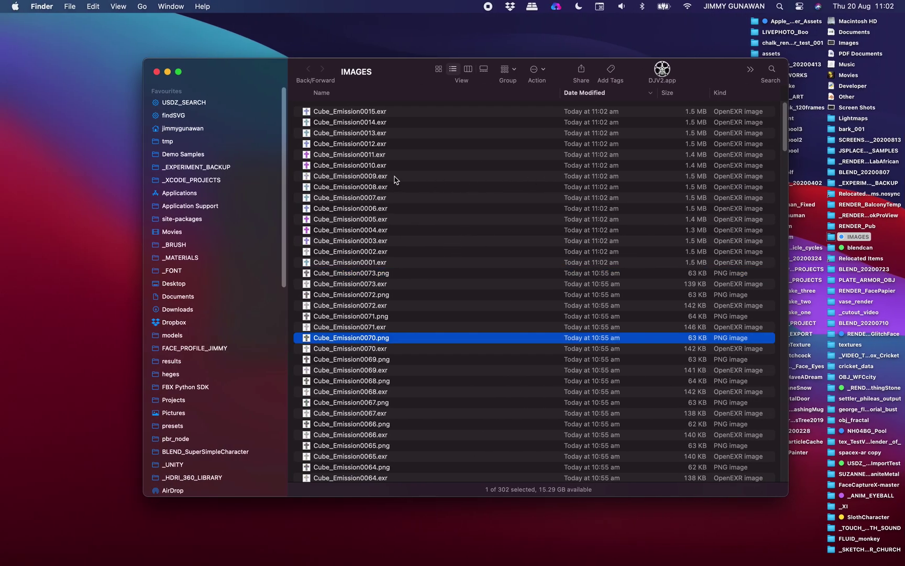
pyautogui.click(373, 158)
pyautogui.click(460, 254)
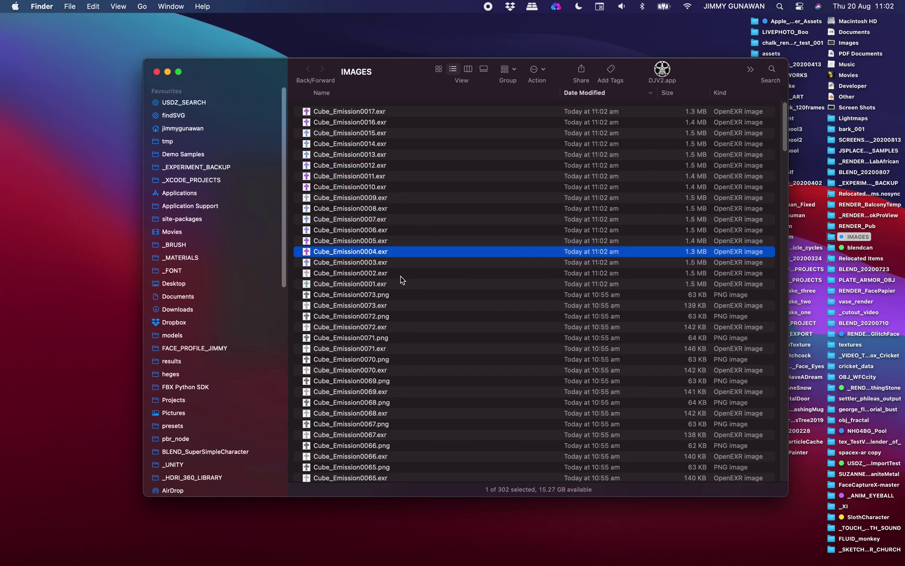
# Open DJV, finish its initial setup in English, and move its window aside so the IMAGES folder is accessible.
pyautogui.click(662, 70)
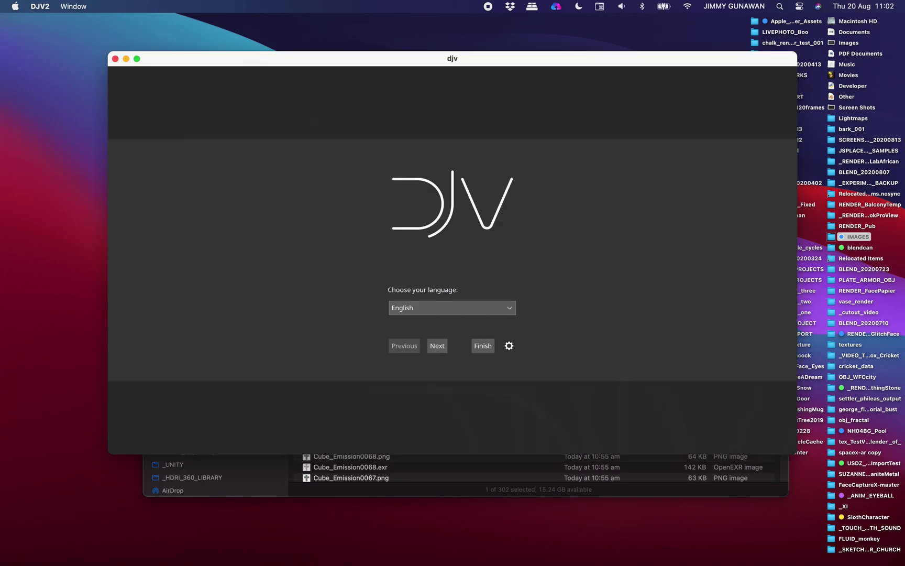
pyautogui.moveTo(313, 61); pyautogui.dragTo(366, 95)
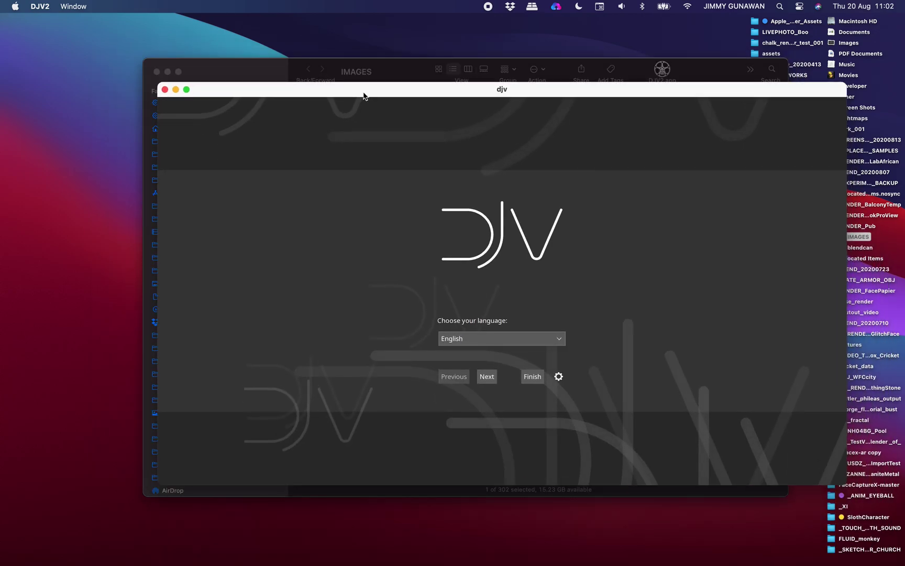
pyautogui.click(540, 378)
pyautogui.moveTo(421, 90); pyautogui.dragTo(586, 175)
pyautogui.moveTo(273, 73); pyautogui.dragTo(237, 70)
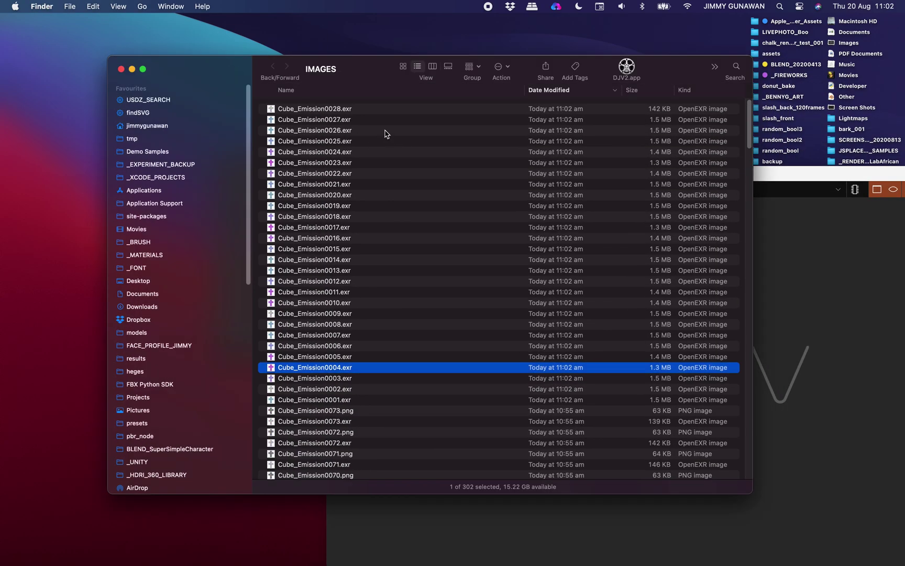
# Look through the baked EXR frames in the IMAGES folder and select Cube_Emission0002.exr.
pyautogui.scroll(-10, 357, 338)
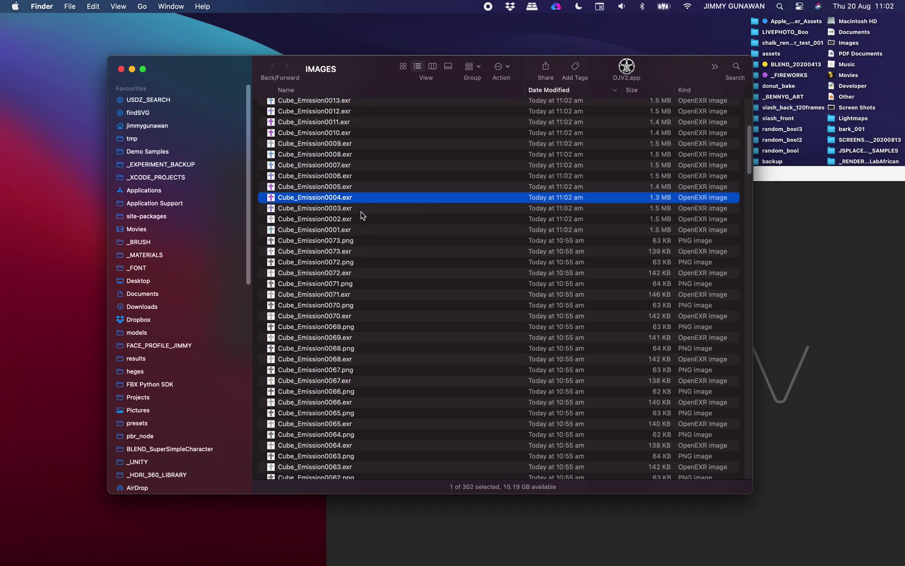
pyautogui.click(360, 219)
pyautogui.scroll(8, 374, 270)
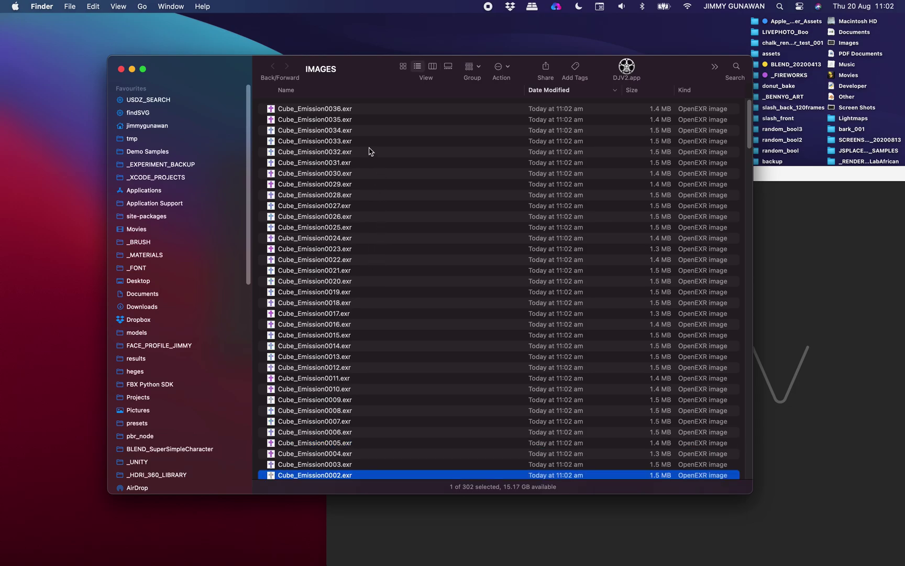
# Monitor the bake by switching between Blender and Finder's IMAGES folder to examine the newest Cube_Emission frames.
pyautogui.hotkey('ctrl', 'Right')
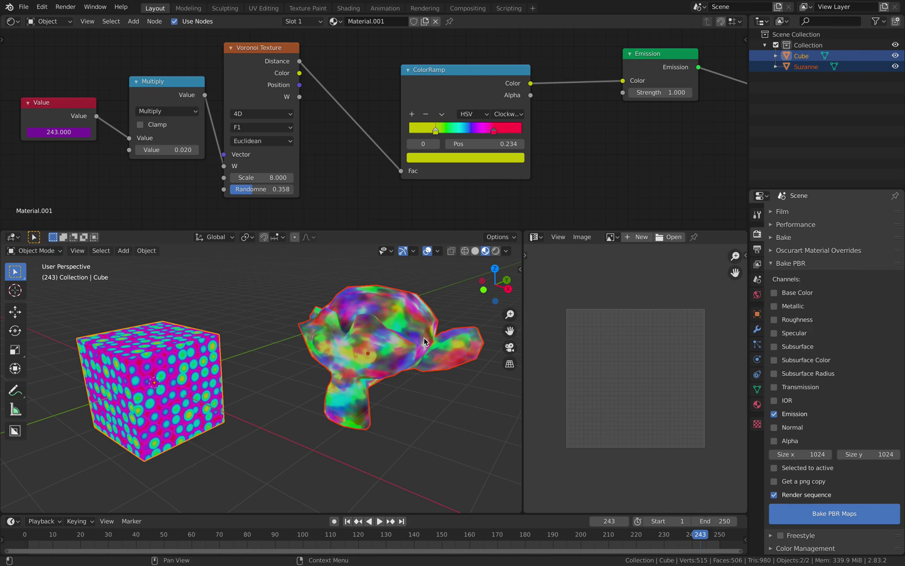
pyautogui.hotkey('ctrl', 'Left')
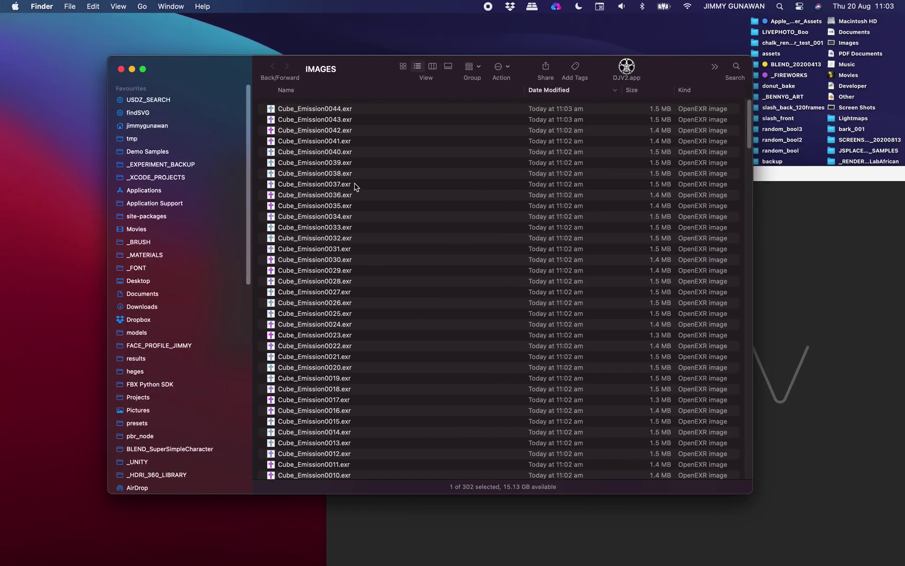
pyautogui.scroll(-10, 360, 230)
pyautogui.hotkey('ctrl', 'Right')
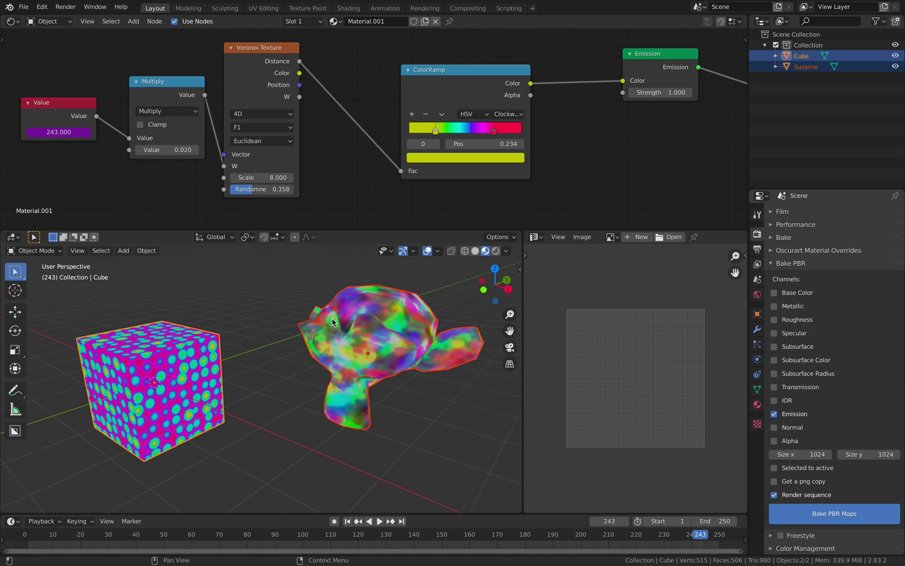
pyautogui.hotkey('ctrl', 'Left')
pyautogui.hotkey('ctrl', 'Right')
pyautogui.hotkey('ctrl', 'Left')
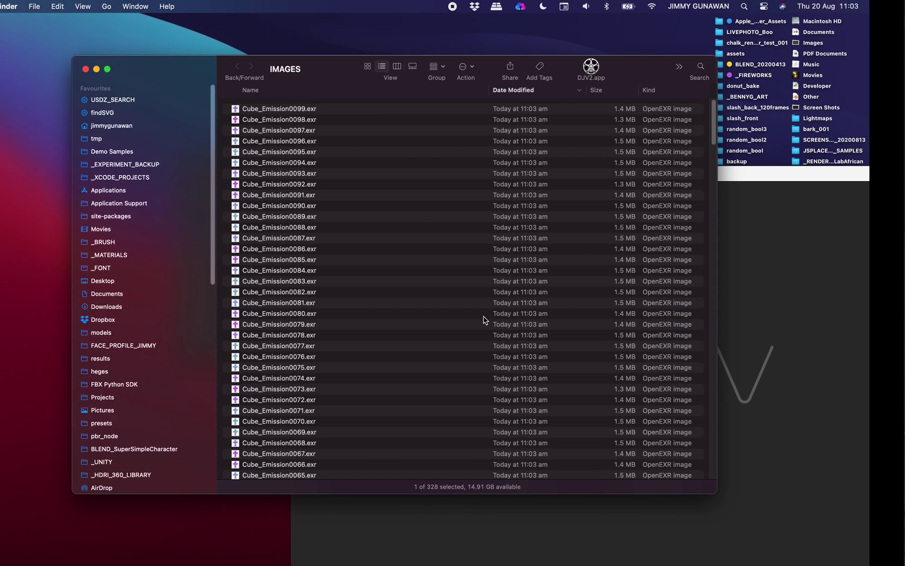
pyautogui.hotkey('ctrl', 'Right')
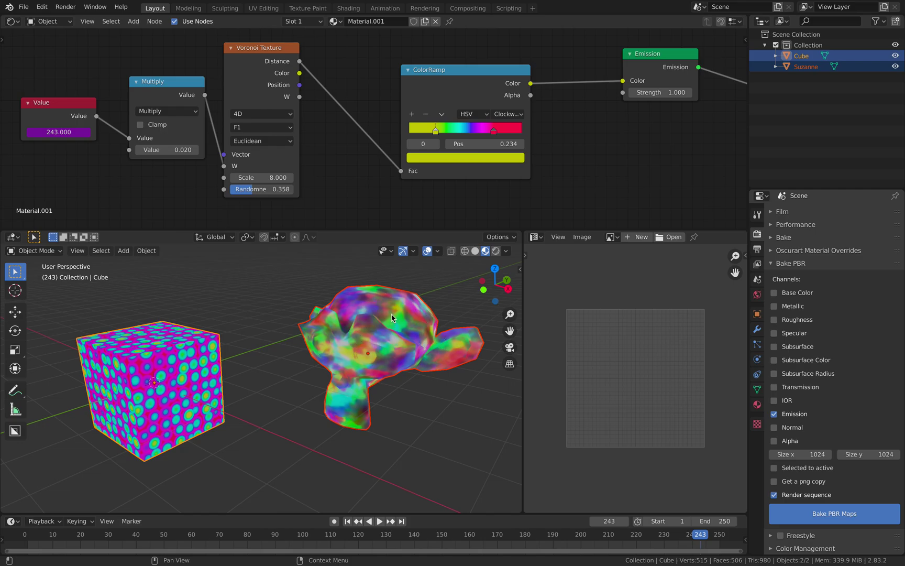
pyautogui.hotkey('ctrl', 'Left')
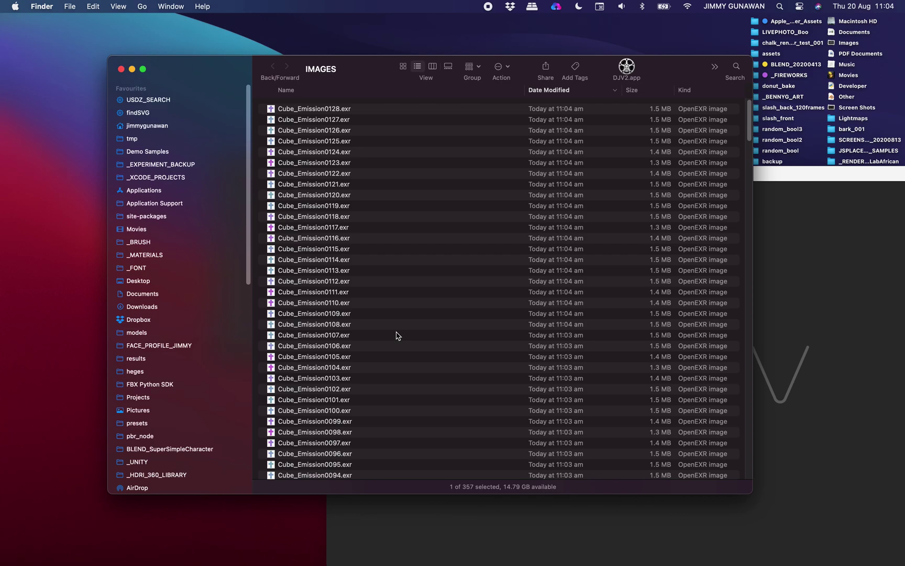